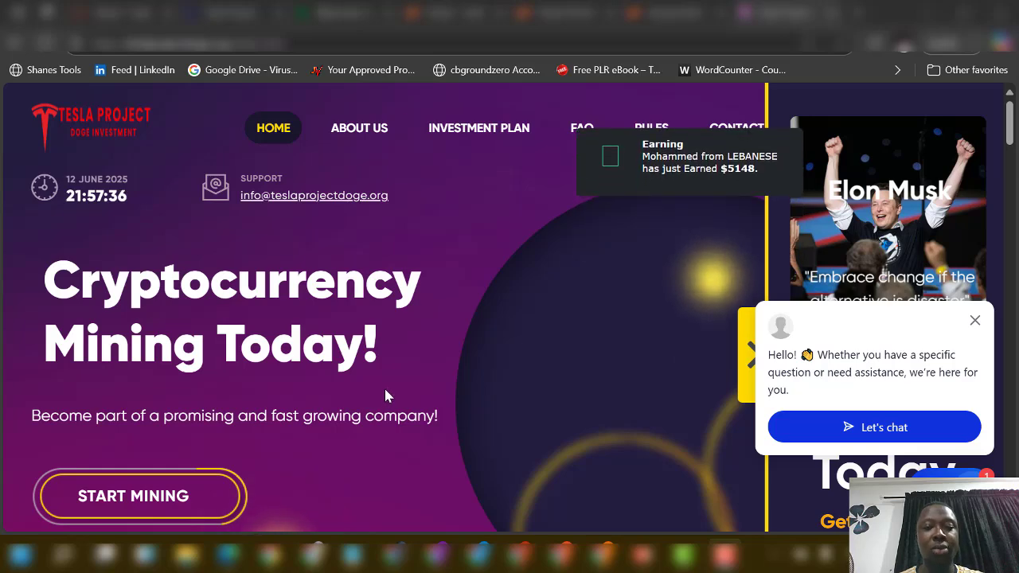
Step: Scroll through the Tesla Project site and open the user account dashboard
{"action": "scroll", "coordinate": [383, 396], "scroll_direction": "down", "scroll_amount": 2}
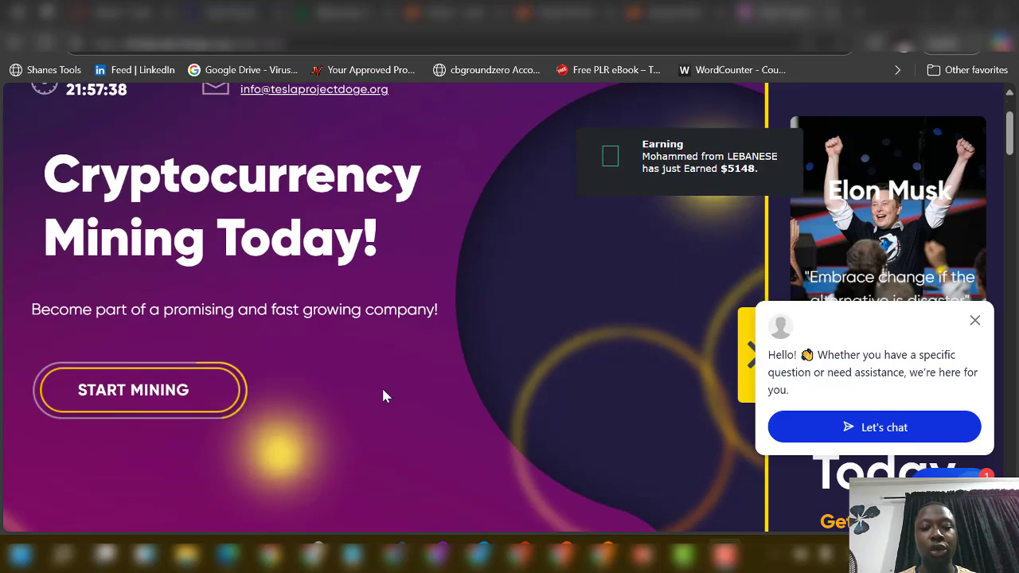
{"action": "scroll", "coordinate": [383, 396], "scroll_direction": "down", "scroll_amount": 2}
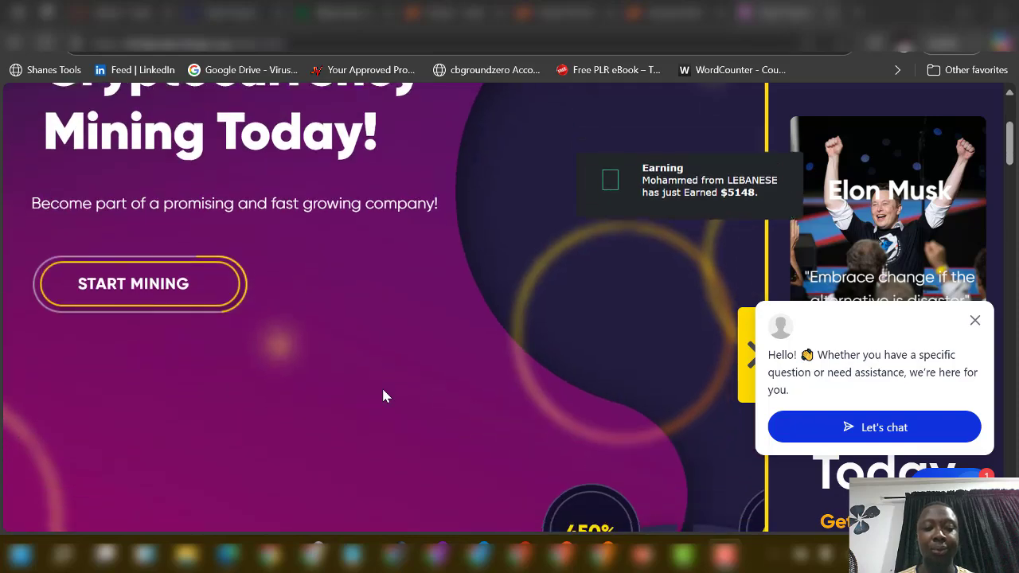
{"action": "scroll", "coordinate": [385, 387], "scroll_direction": "up", "scroll_amount": 4}
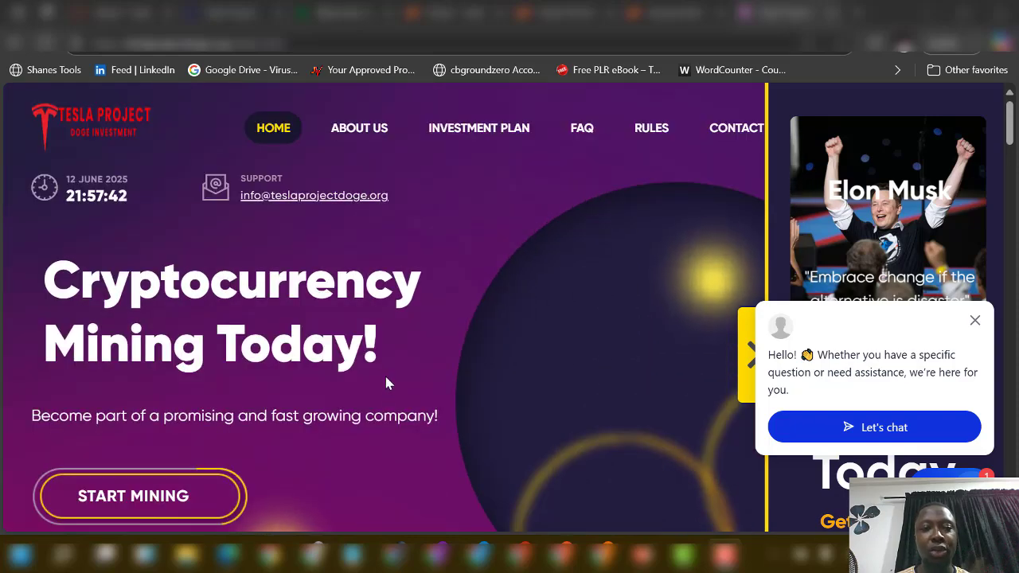
{"action": "scroll", "coordinate": [385, 383], "scroll_direction": "down", "scroll_amount": 5}
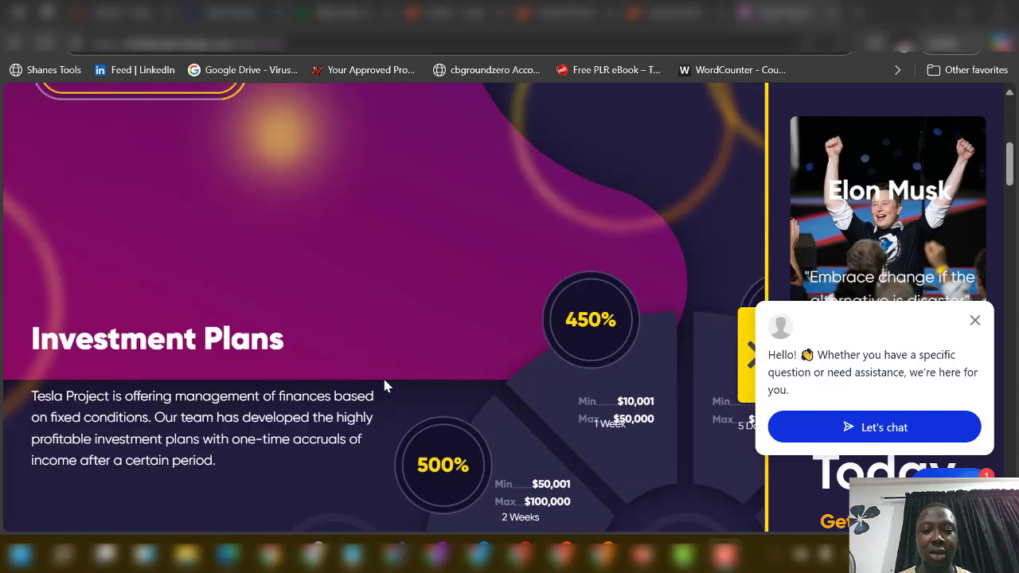
{"action": "scroll", "coordinate": [384, 385], "scroll_direction": "down", "scroll_amount": 15}
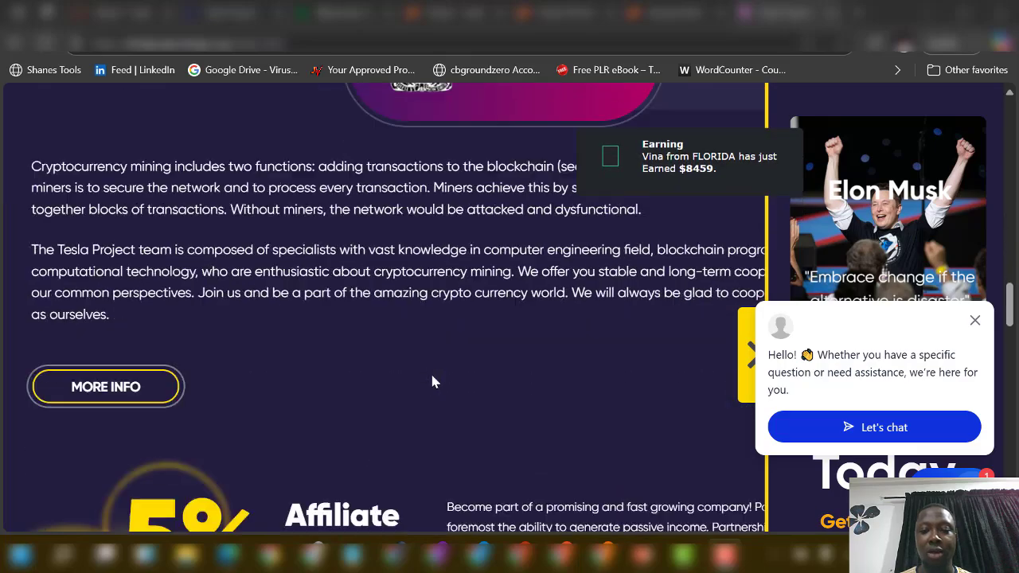
{"action": "scroll", "coordinate": [432, 382], "scroll_direction": "down", "scroll_amount": 8}
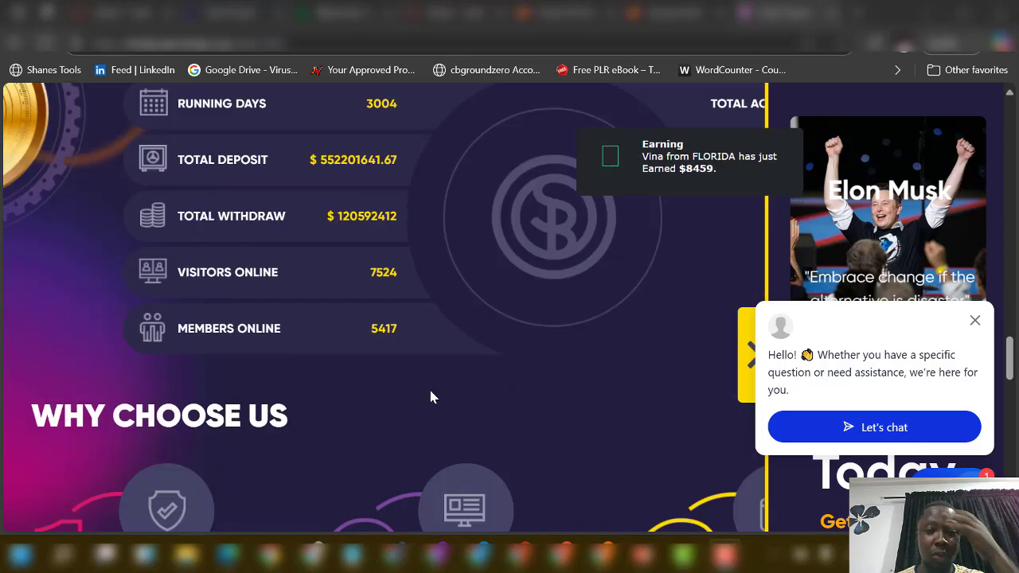
{"action": "scroll", "coordinate": [430, 390], "scroll_direction": "up", "scroll_amount": 20}
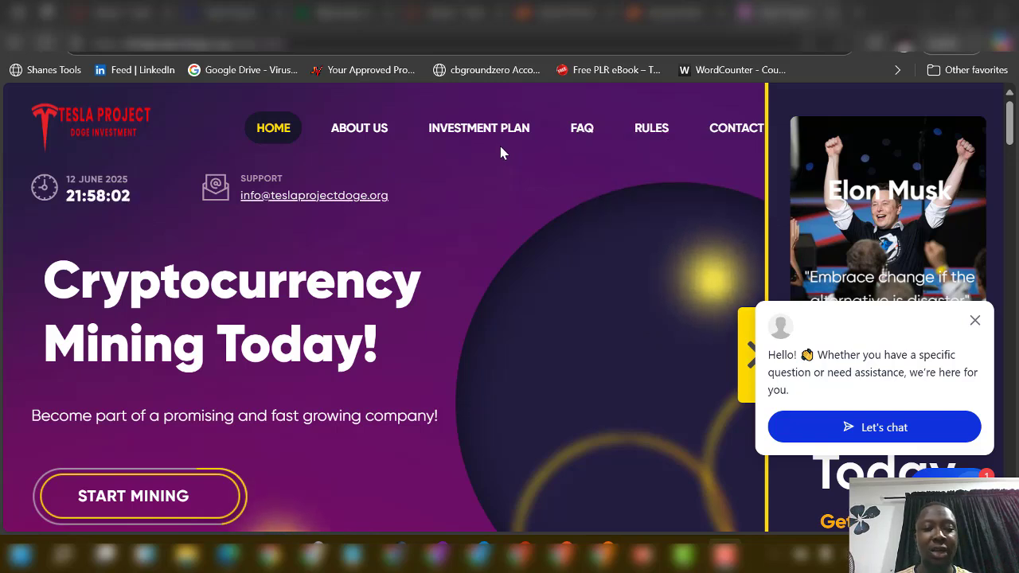
{"action": "left_click", "coordinate": [443, 139]}
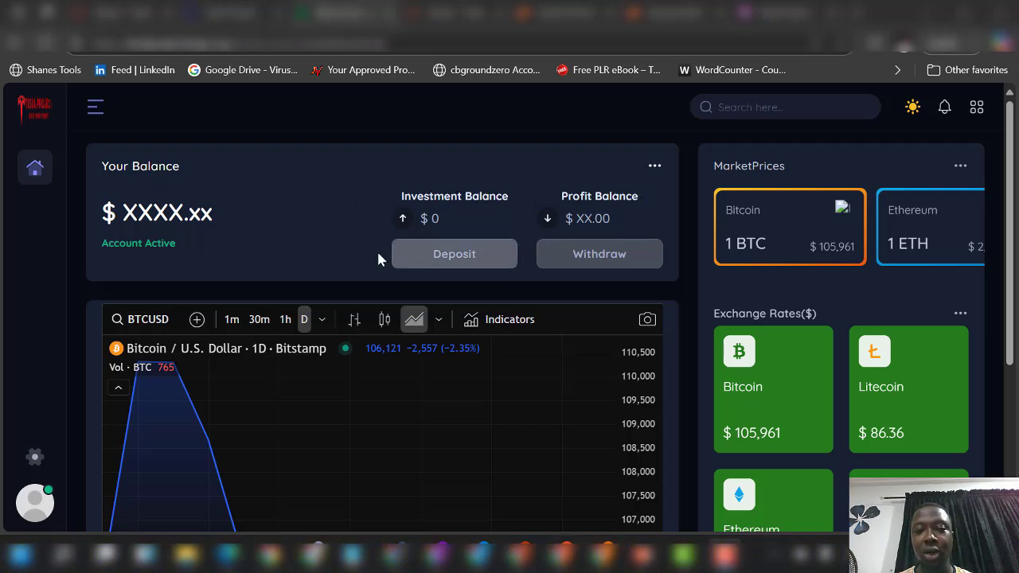
Step: Open Fund My Wallet, review its deposit methods, and expand the account sidebar
{"action": "left_click", "coordinate": [459, 264]}
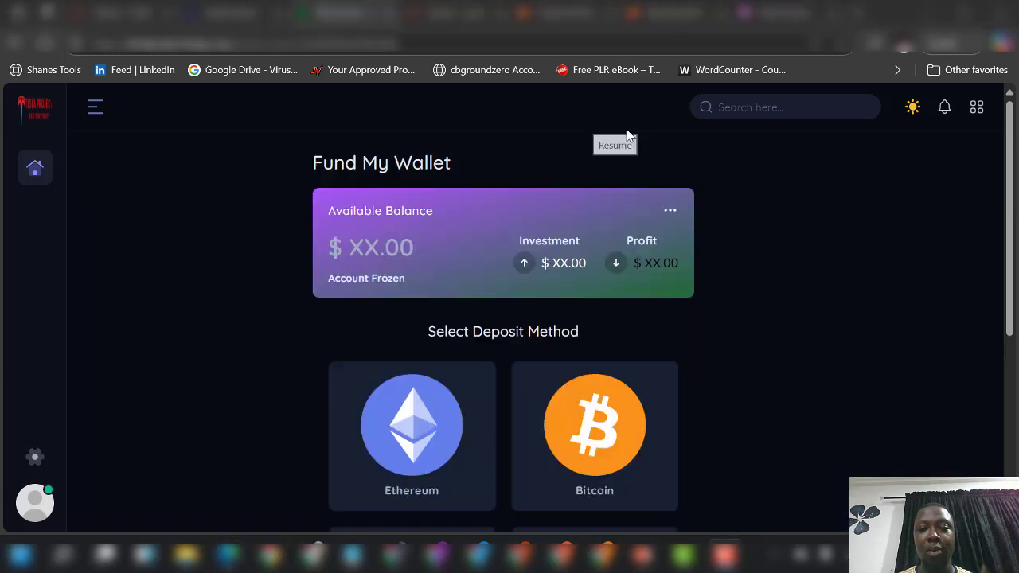
{"action": "scroll", "coordinate": [557, 362], "scroll_direction": "down", "scroll_amount": 2}
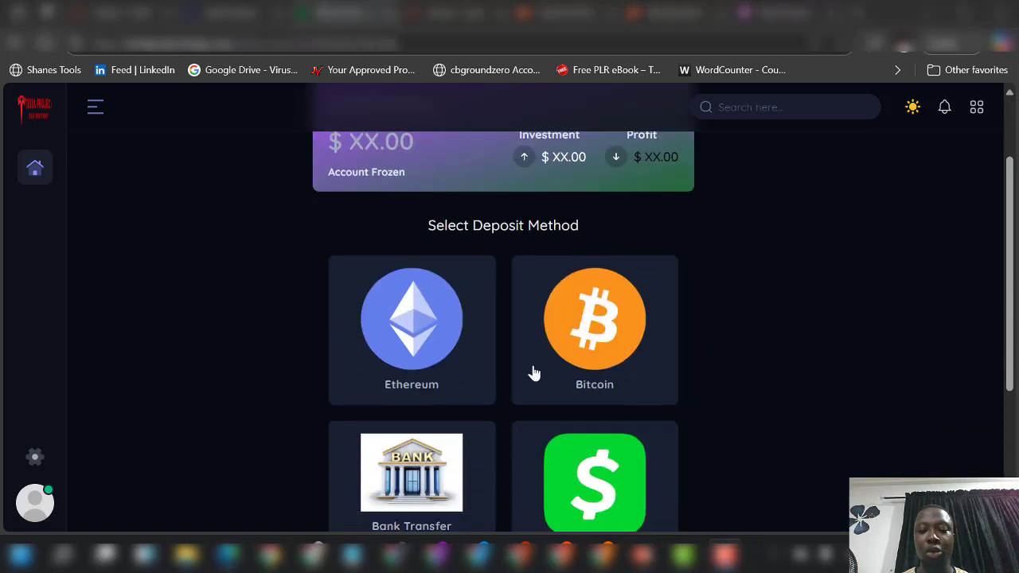
{"action": "scroll", "coordinate": [626, 391], "scroll_direction": "down", "scroll_amount": 4}
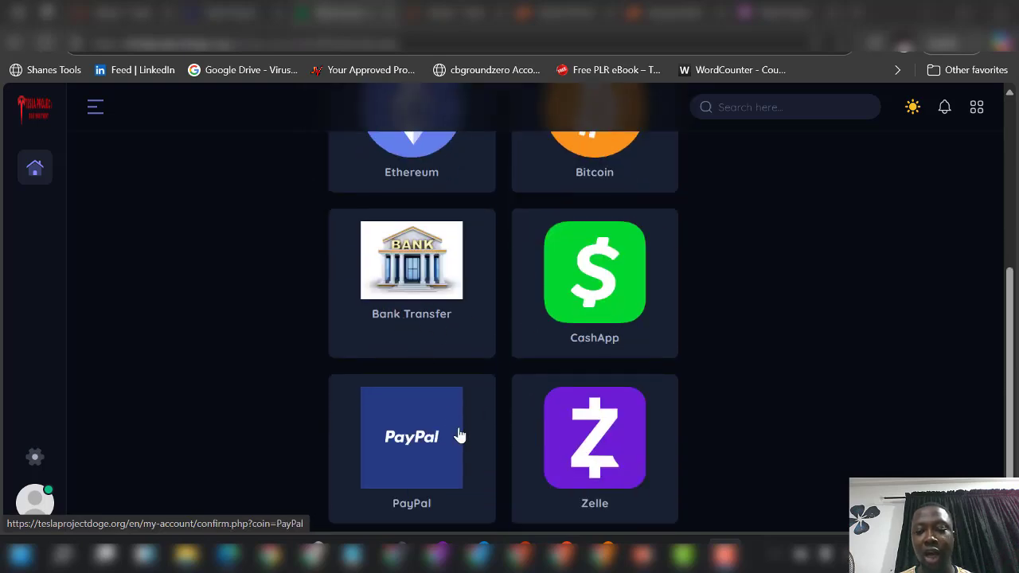
{"action": "scroll", "coordinate": [558, 514], "scroll_direction": "down", "scroll_amount": 1}
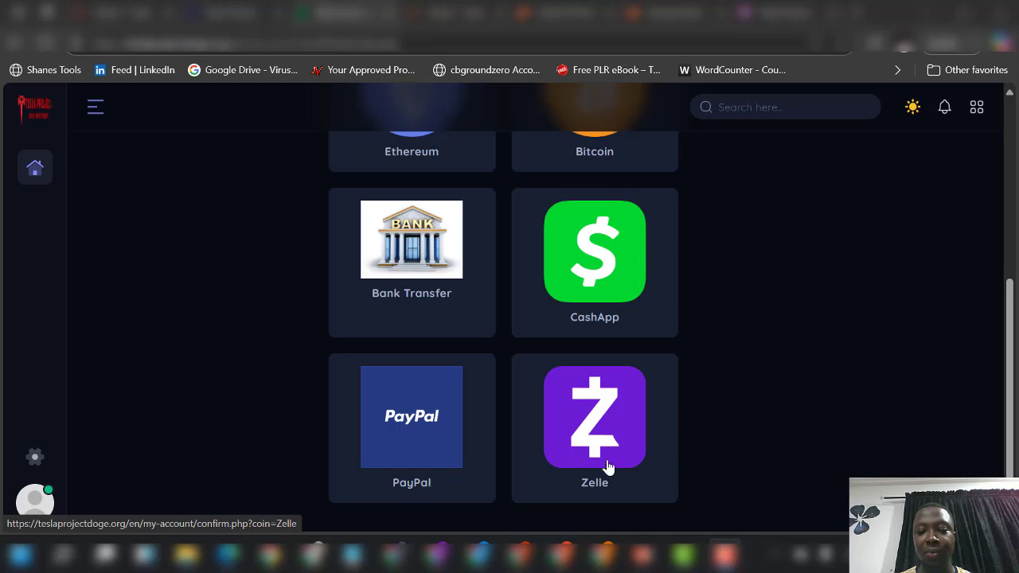
{"action": "scroll", "coordinate": [605, 470], "scroll_direction": "up", "scroll_amount": 6}
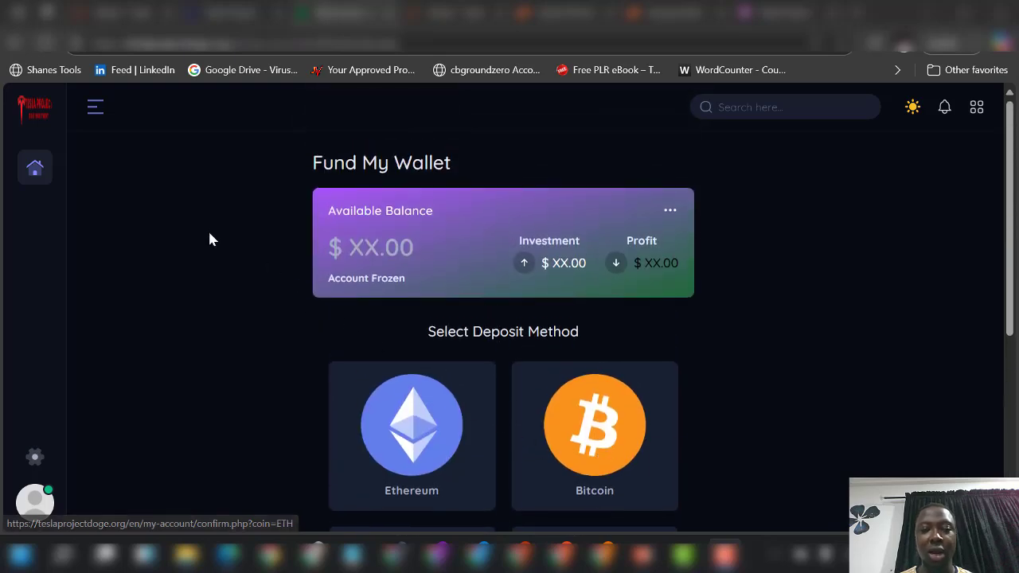
{"action": "left_click", "coordinate": [94, 108]}
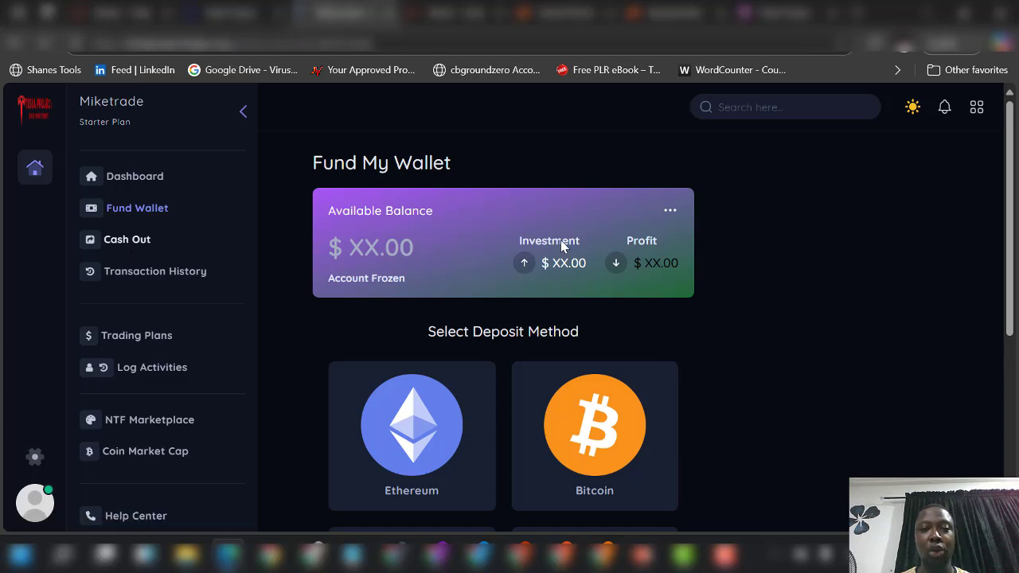
Step: Show Request Withdrawal and review its Bank Account, CashApp, Bitcoin and PayPal methods
{"action": "scroll", "coordinate": [534, 335], "scroll_direction": "down", "scroll_amount": 2}
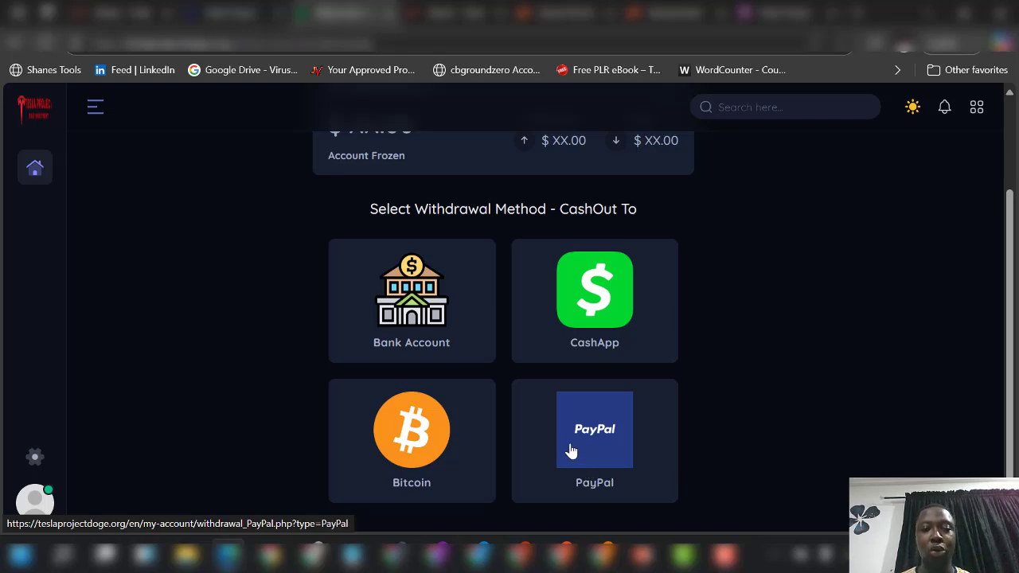
{"action": "left_click", "coordinate": [96, 107]}
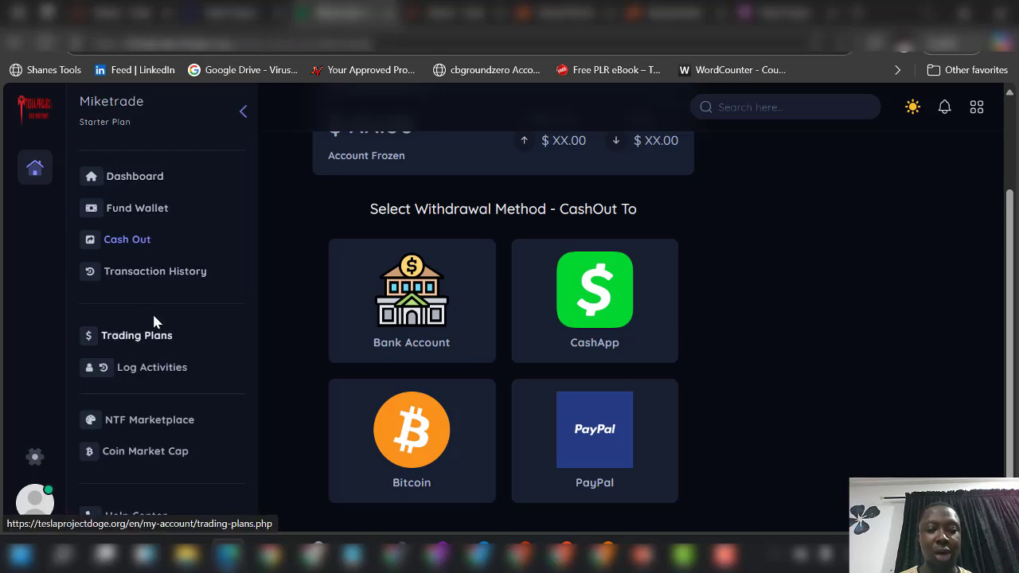
{"action": "scroll", "coordinate": [159, 367], "scroll_direction": "down", "scroll_amount": 1}
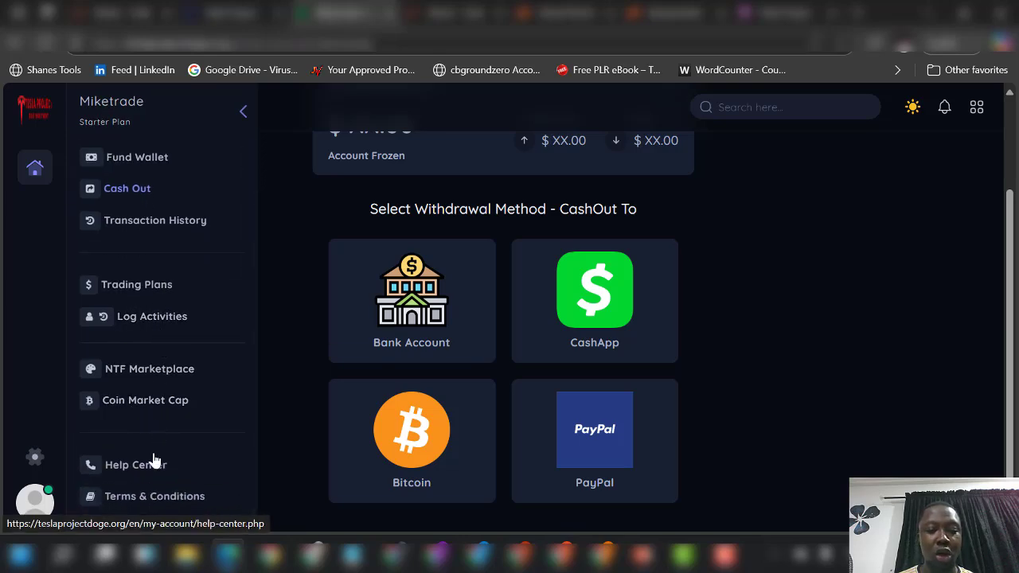
{"action": "scroll", "coordinate": [182, 446], "scroll_direction": "up", "scroll_amount": 1}
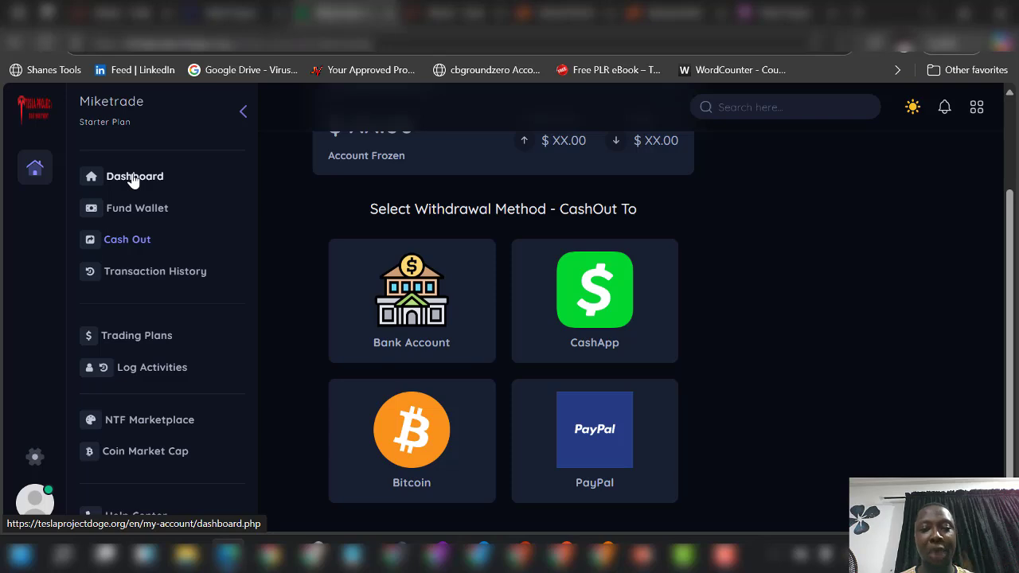
{"action": "scroll", "coordinate": [449, 296], "scroll_direction": "up", "scroll_amount": 3}
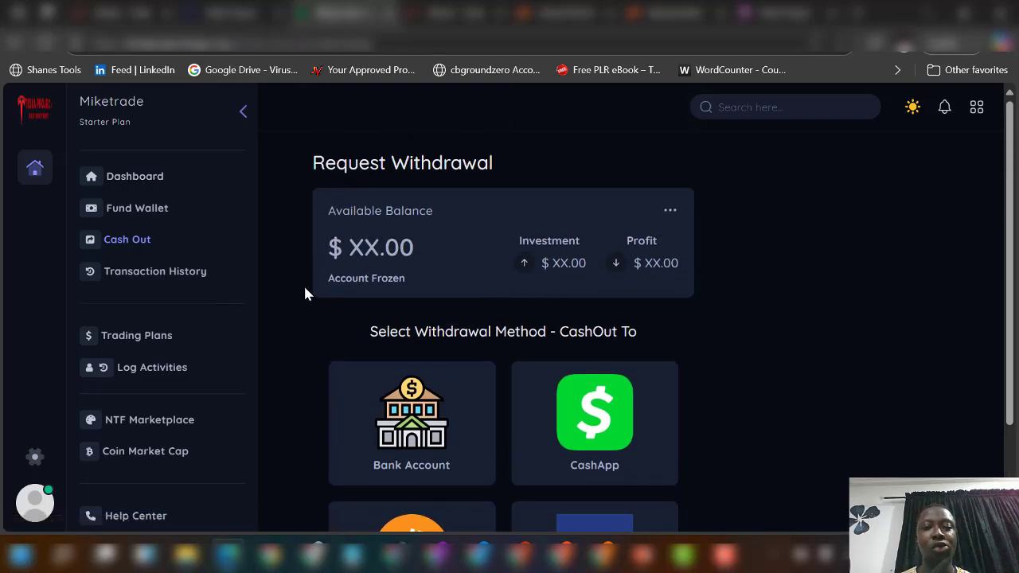
Step: Review the Tesla Project admin dashboard totals, then bring up the YouTube channel's Videos page
{"action": "left_click", "coordinate": [238, 16]}
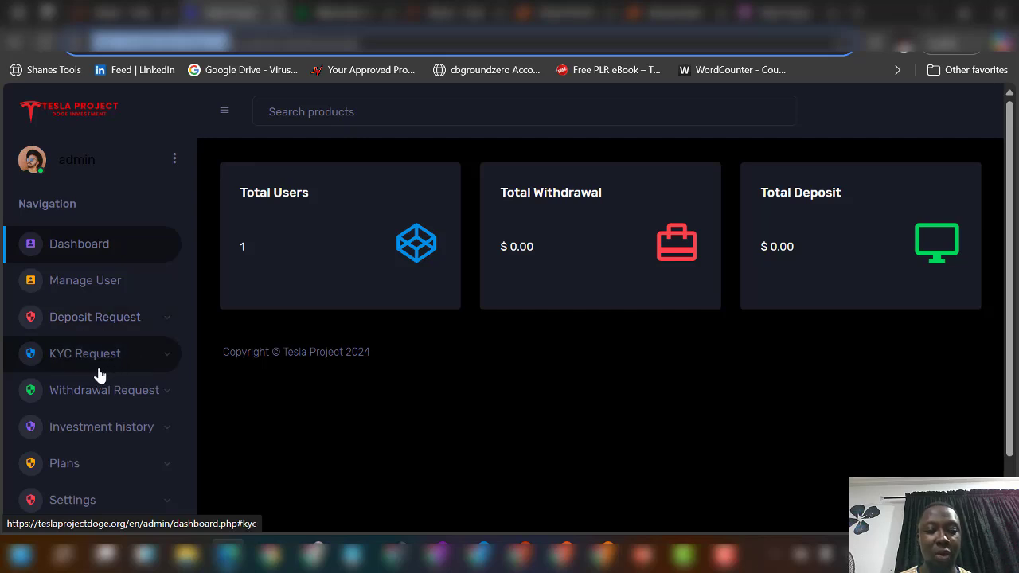
{"action": "scroll", "coordinate": [96, 438], "scroll_direction": "down", "scroll_amount": 1}
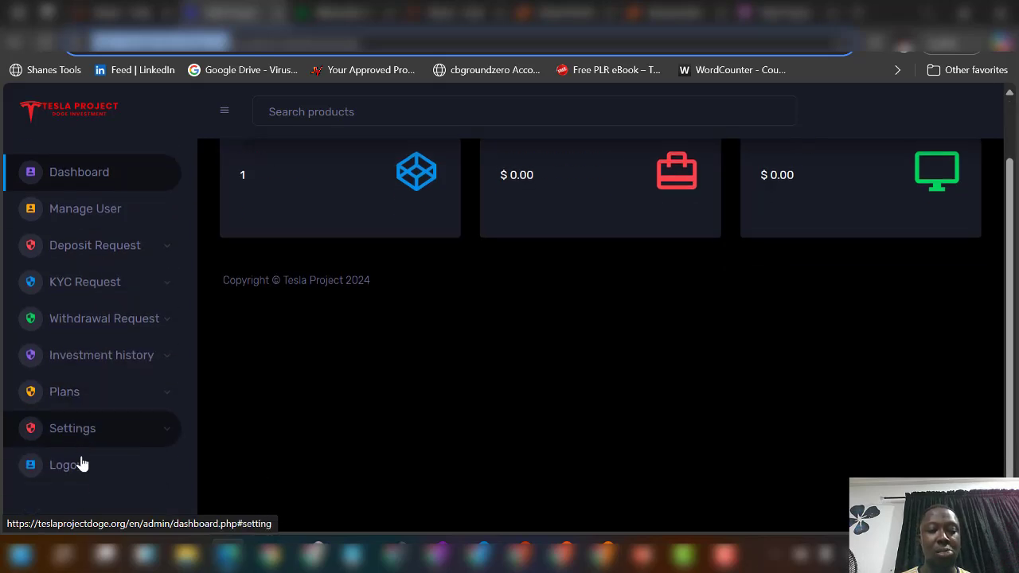
{"action": "scroll", "coordinate": [203, 412], "scroll_direction": "up", "scroll_amount": 1}
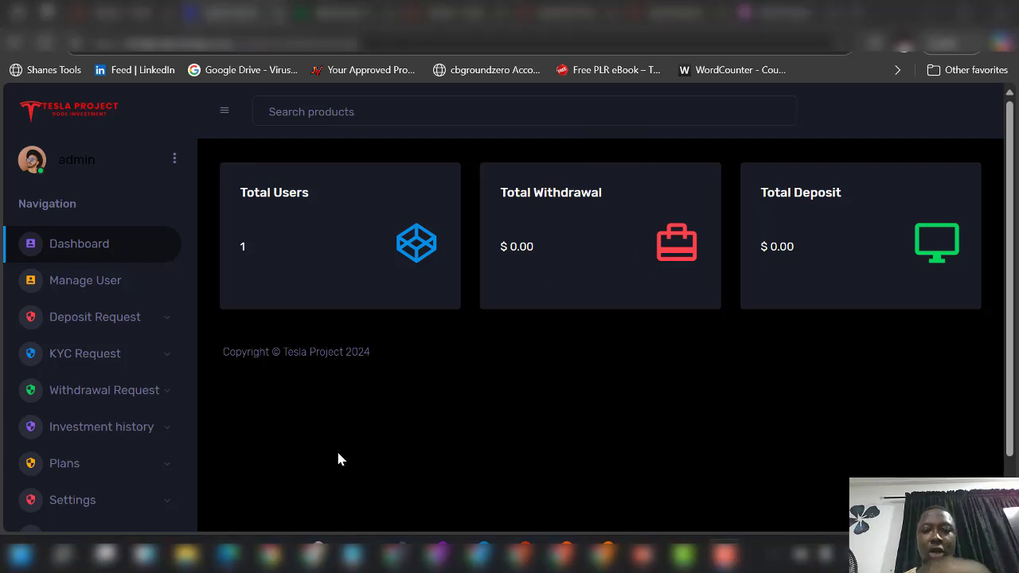
{"action": "left_click", "coordinate": [272, 555]}
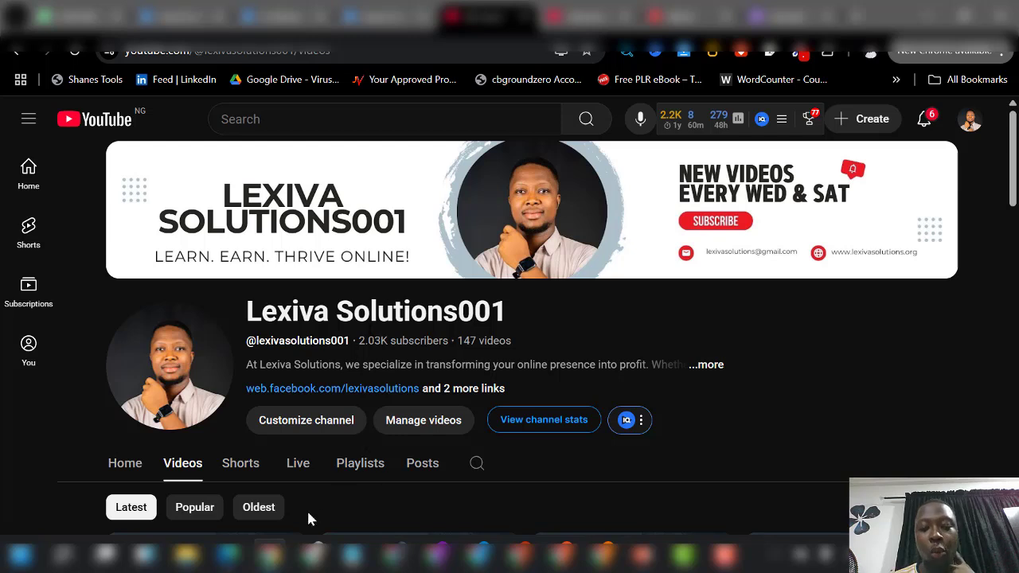
Step: Return to the admin dashboard showing 1 user and $0.00 deposits and withdrawals
{"action": "left_click", "coordinate": [229, 556]}
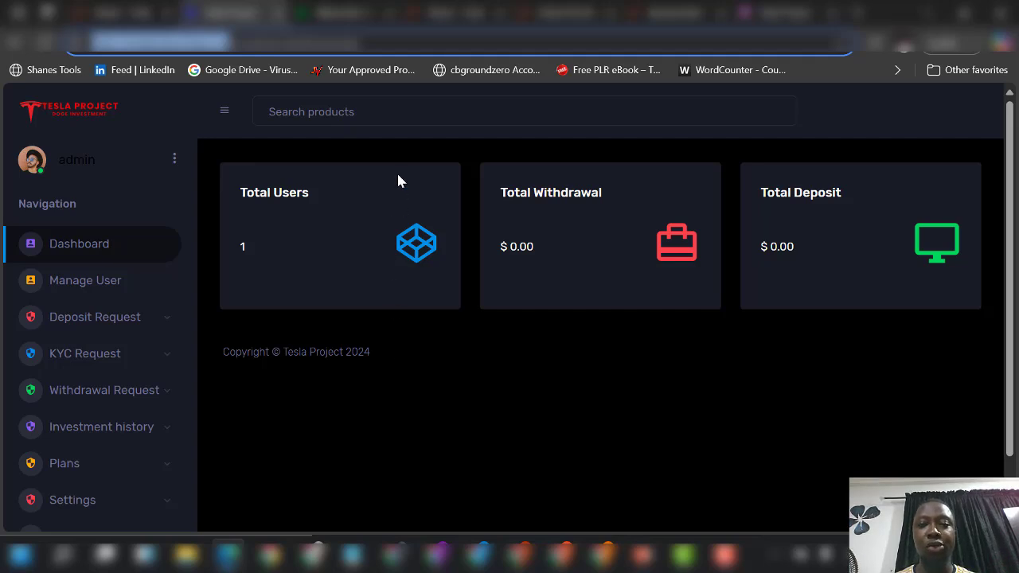
{"action": "left_click", "coordinate": [120, 12]}
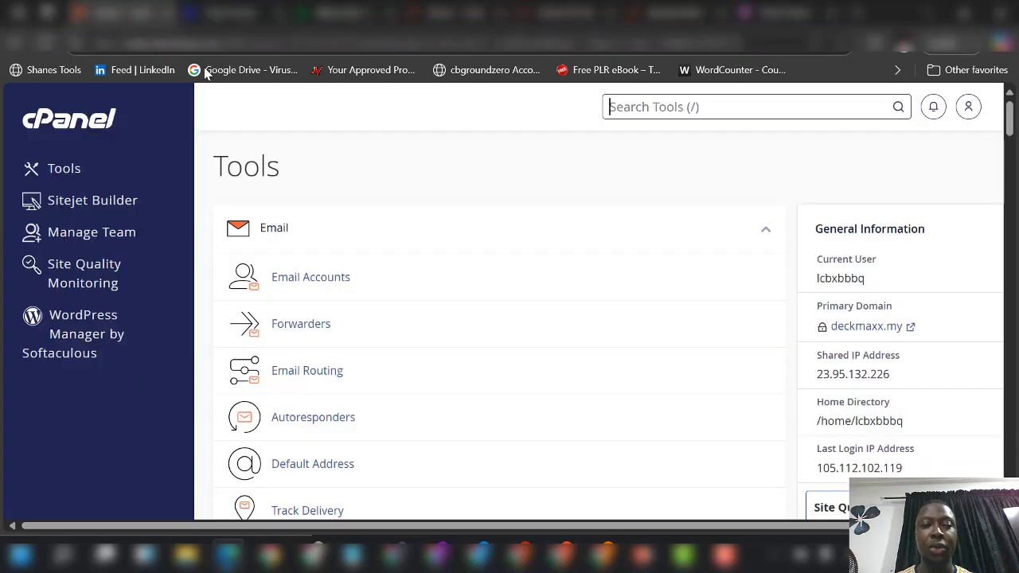
{"action": "scroll", "coordinate": [398, 263], "scroll_direction": "down", "scroll_amount": 6}
{"action": "scroll", "coordinate": [416, 305], "scroll_direction": "up", "scroll_amount": 4}
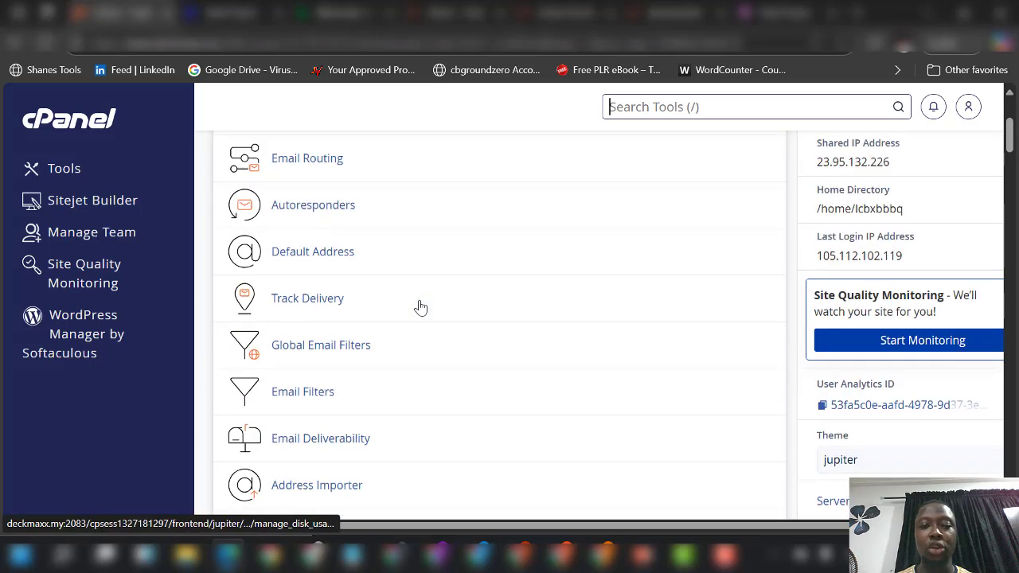
{"action": "scroll", "coordinate": [426, 313], "scroll_direction": "down", "scroll_amount": 1}
{"action": "scroll", "coordinate": [428, 315], "scroll_direction": "up", "scroll_amount": 2}
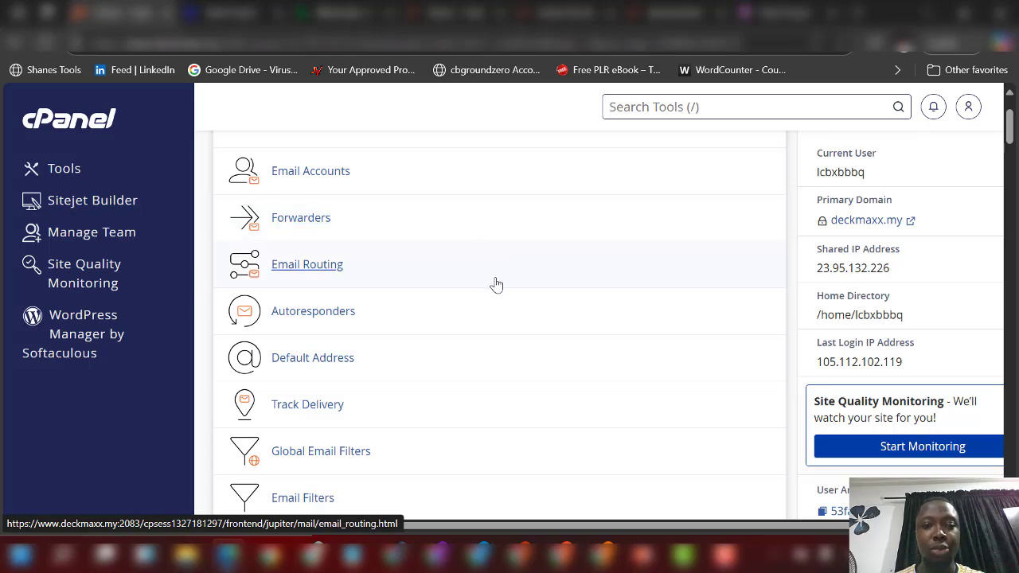
{"action": "scroll", "coordinate": [446, 338], "scroll_direction": "down", "scroll_amount": 1}
{"action": "scroll", "coordinate": [404, 369], "scroll_direction": "down", "scroll_amount": 15}
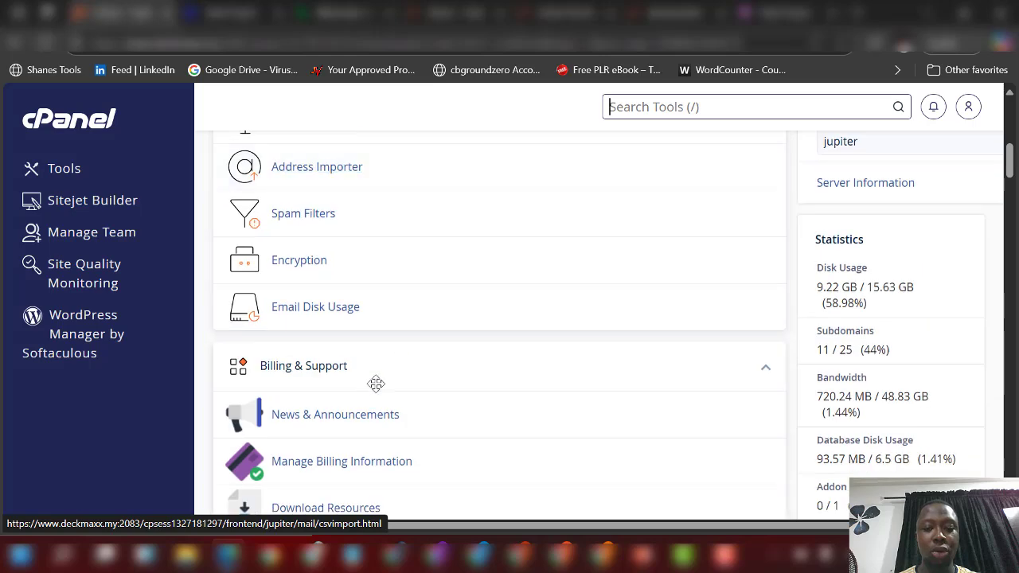
{"action": "scroll", "coordinate": [378, 389], "scroll_direction": "down", "scroll_amount": 10}
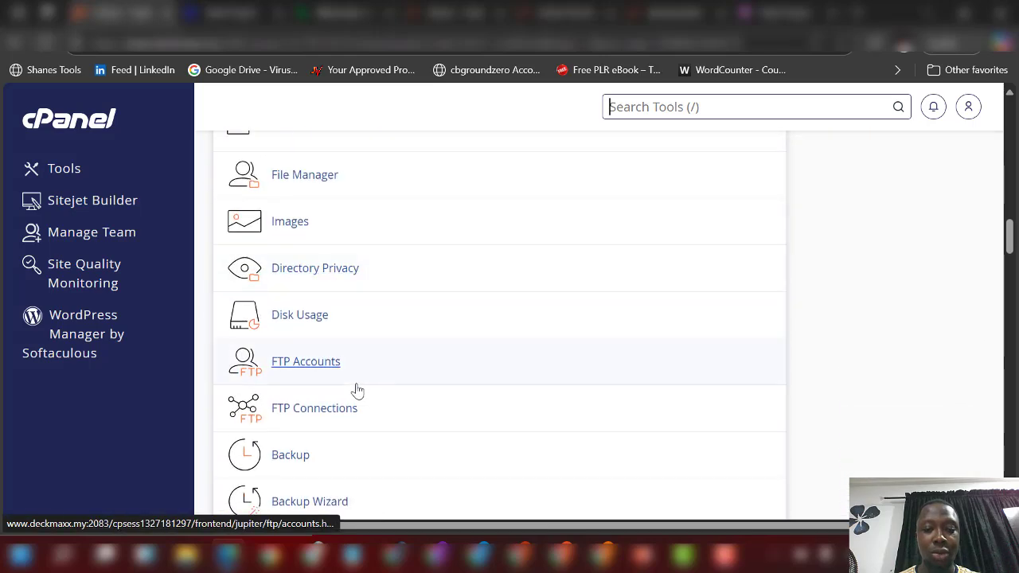
{"action": "scroll", "coordinate": [356, 391], "scroll_direction": "down", "scroll_amount": 1}
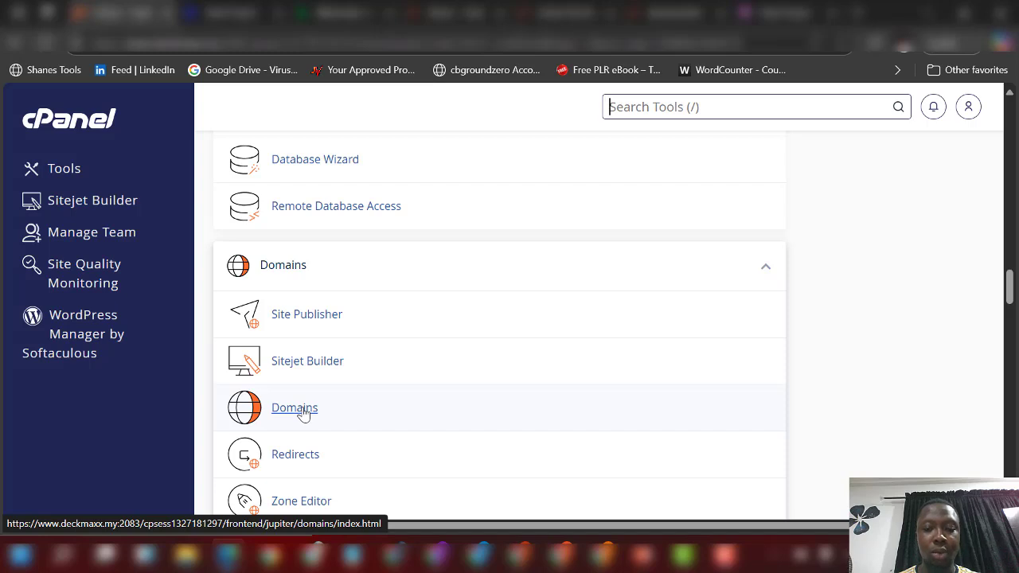
{"action": "left_click", "coordinate": [275, 411]}
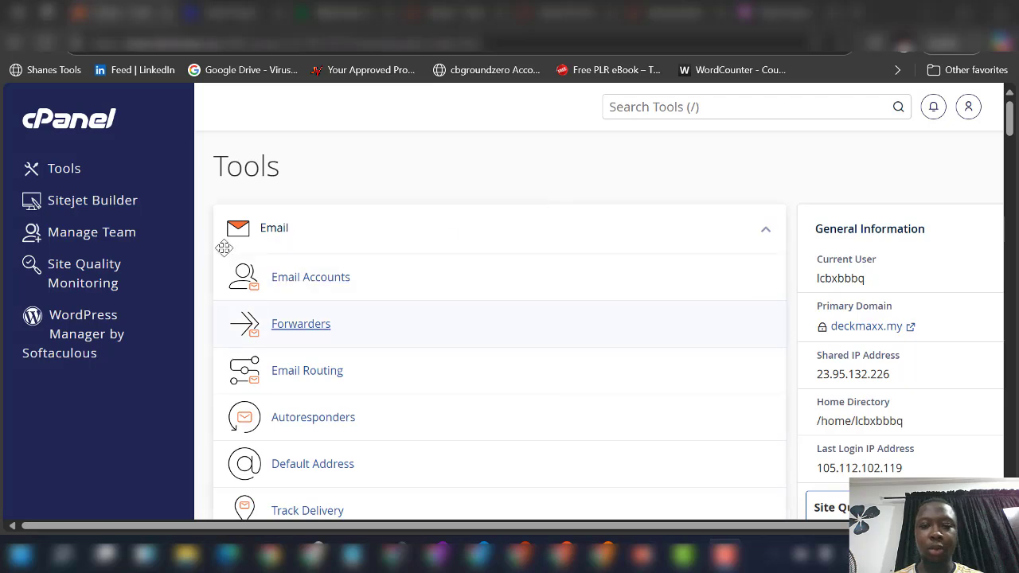
{"action": "scroll", "coordinate": [444, 295], "scroll_direction": "down", "scroll_amount": 1}
{"action": "scroll", "coordinate": [444, 295], "scroll_direction": "down", "scroll_amount": 4}
{"action": "scroll", "coordinate": [348, 371], "scroll_direction": "up", "scroll_amount": 5}
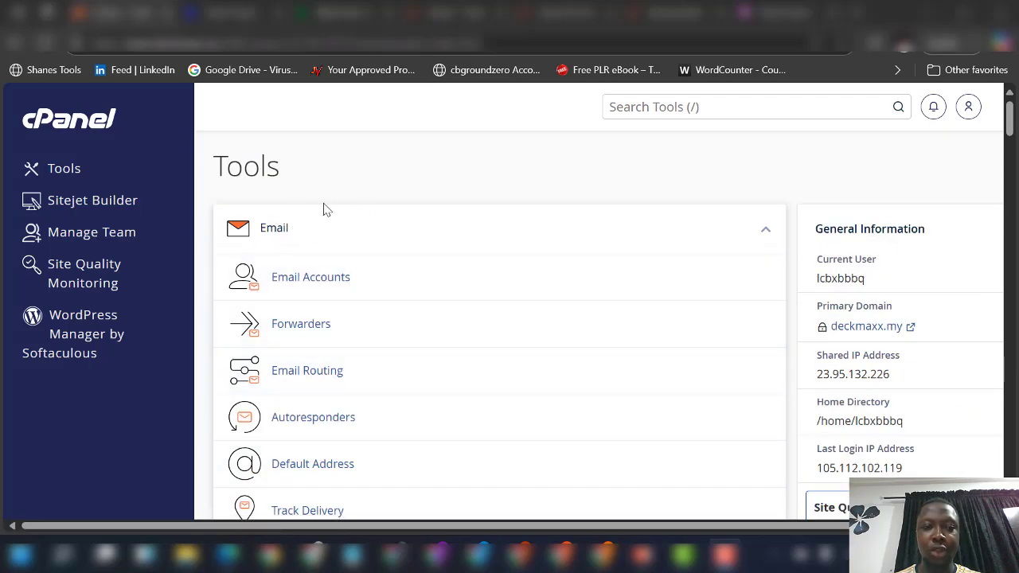
{"action": "left_click", "coordinate": [665, 106]}
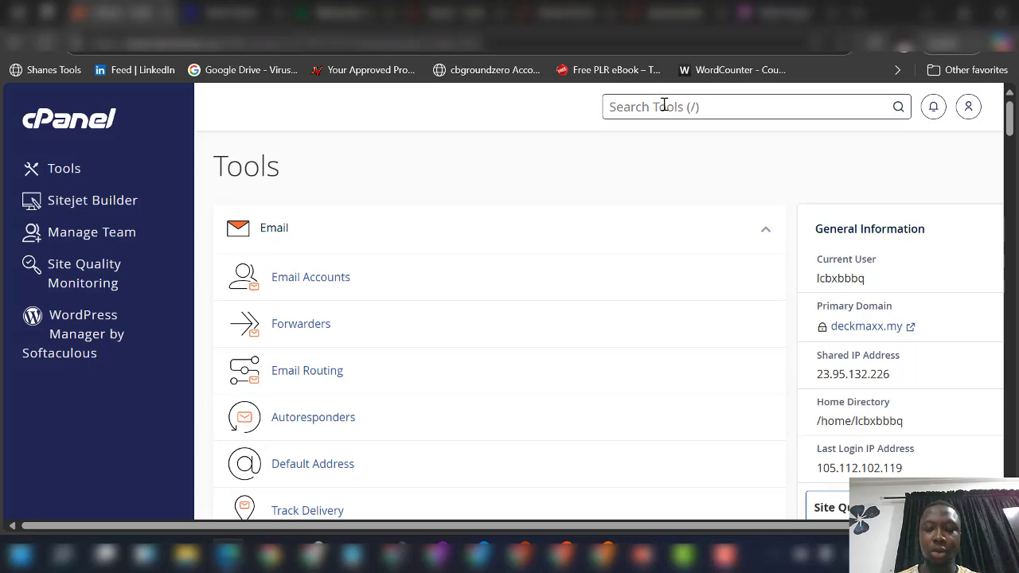
{"action": "type", "text": "mult"}
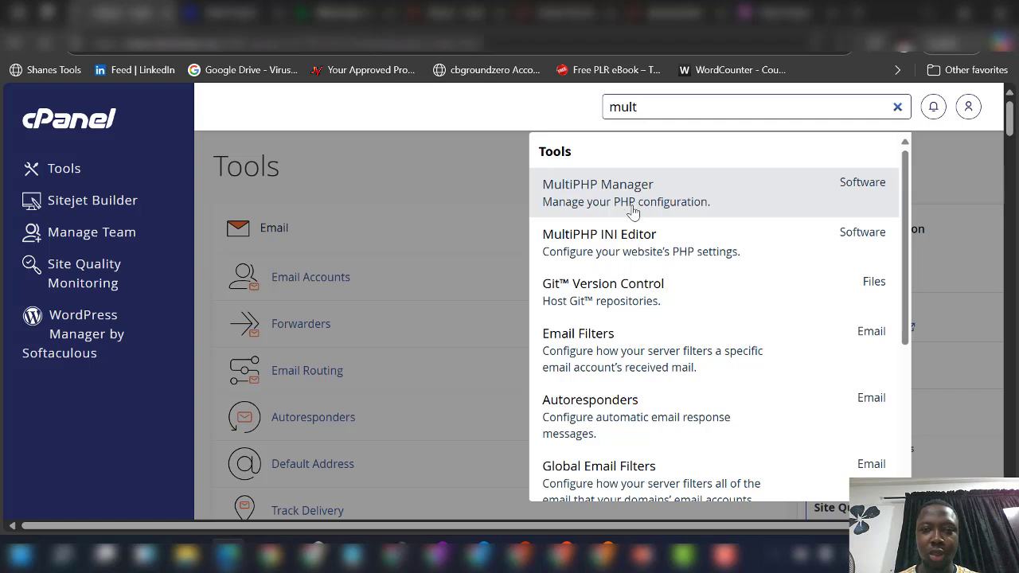
{"action": "key", "text": "Return"}
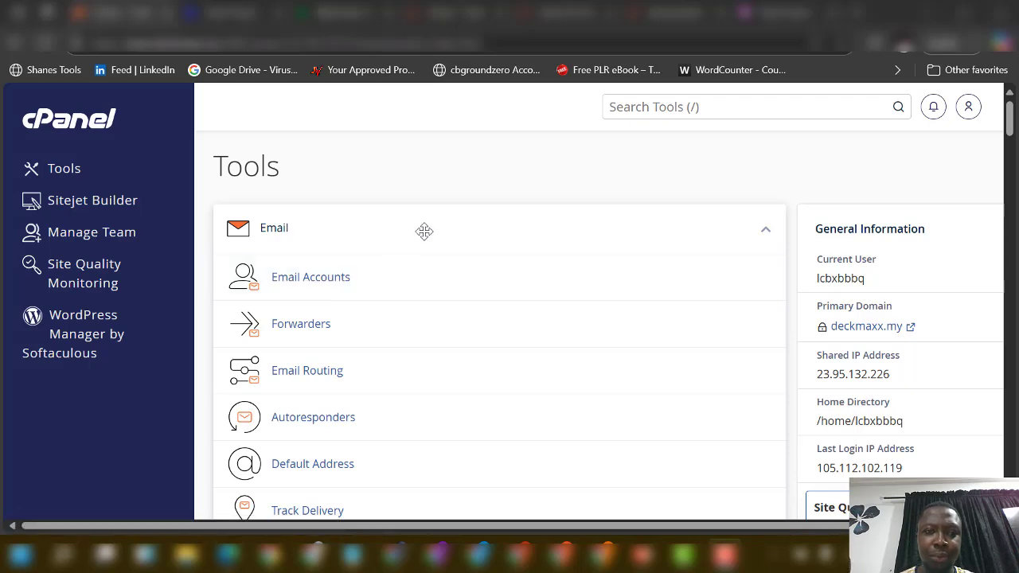
{"action": "scroll", "coordinate": [423, 364], "scroll_direction": "down", "scroll_amount": 4}
{"action": "scroll", "coordinate": [513, 321], "scroll_direction": "down", "scroll_amount": 8}
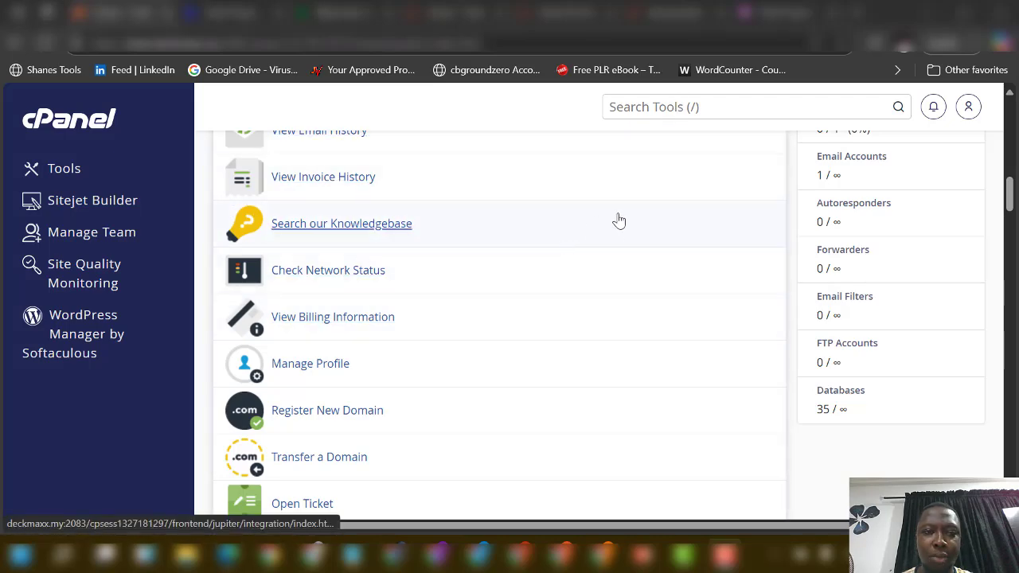
{"action": "scroll", "coordinate": [619, 219], "scroll_direction": "up", "scroll_amount": 10}
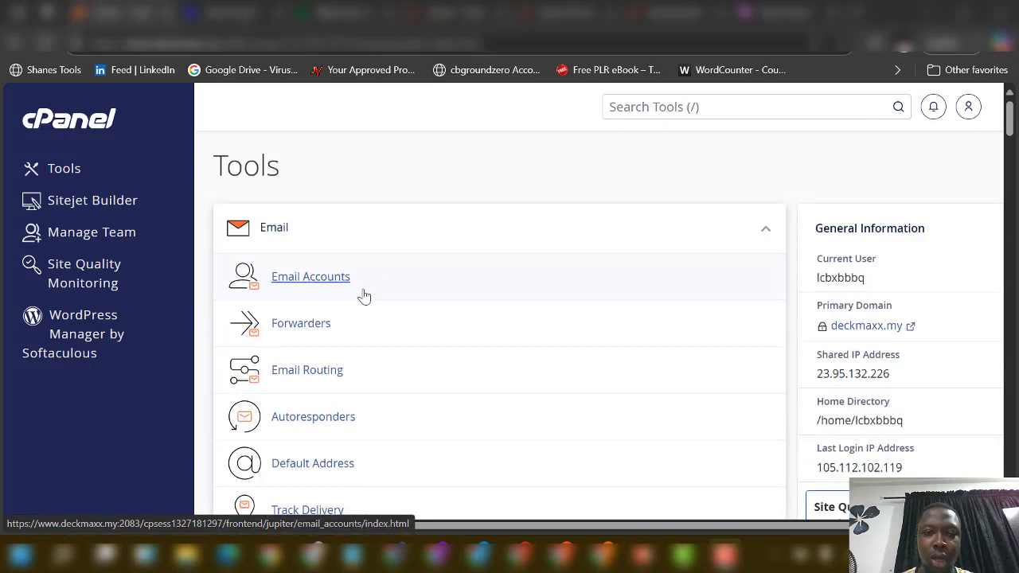
{"action": "scroll", "coordinate": [364, 296], "scroll_direction": "down", "scroll_amount": 15}
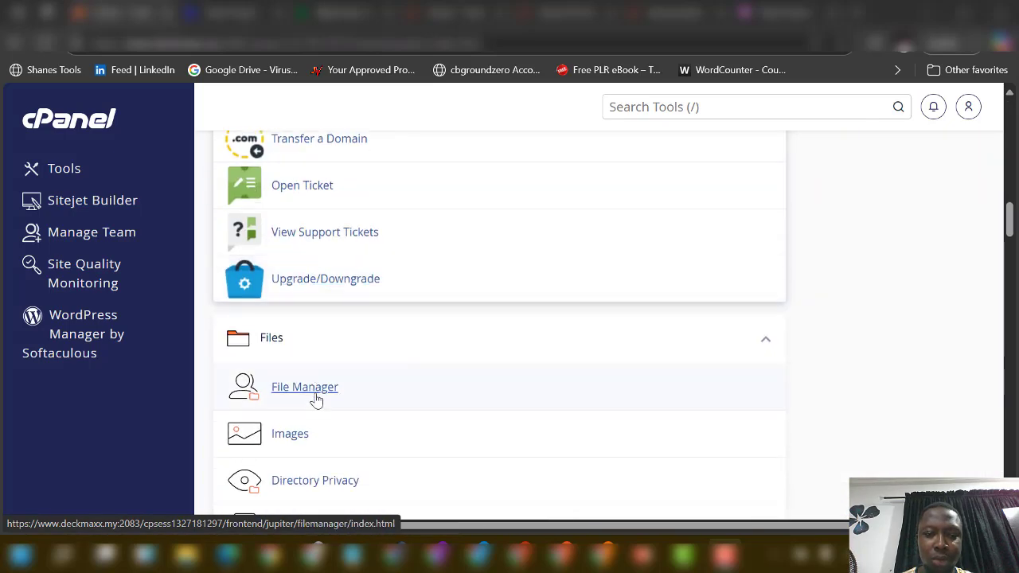
Step: Open File Manager and enter the tee.deckmaxx.my folder
{"action": "left_click", "coordinate": [305, 390]}
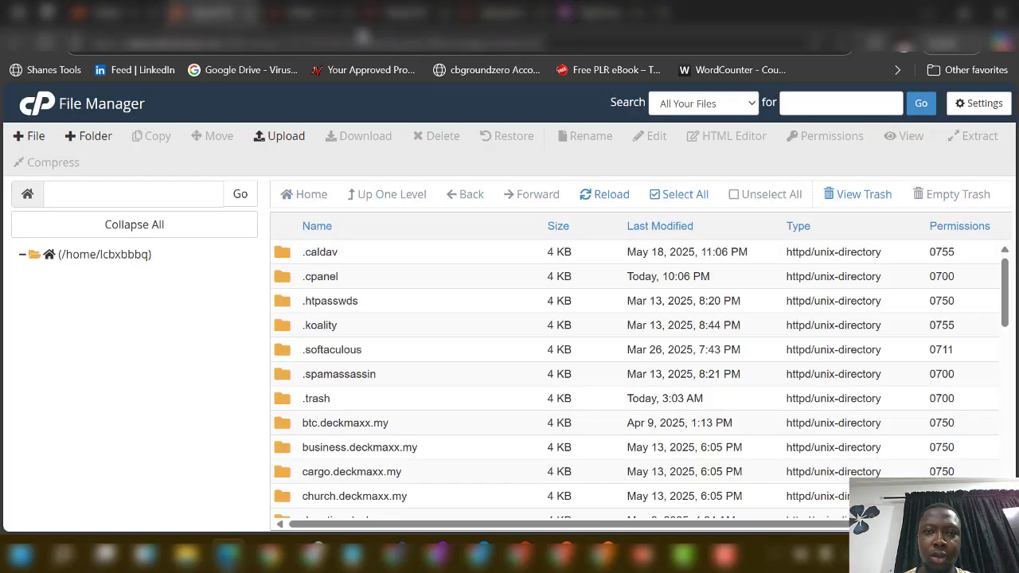
{"action": "scroll", "coordinate": [403, 334], "scroll_direction": "down", "scroll_amount": 4}
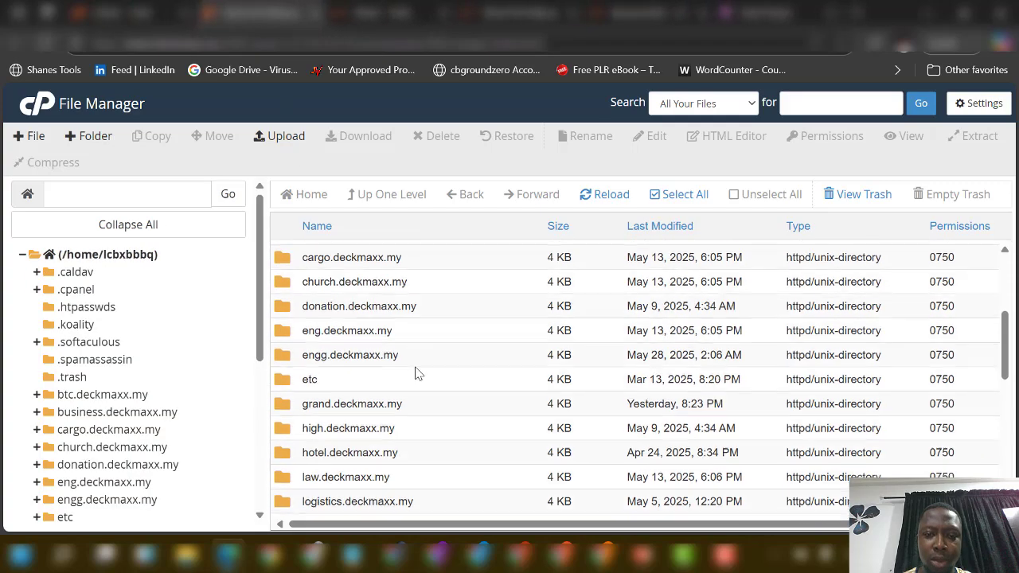
{"action": "scroll", "coordinate": [418, 375], "scroll_direction": "down", "scroll_amount": 2}
{"action": "scroll", "coordinate": [417, 394], "scroll_direction": "down", "scroll_amount": 3}
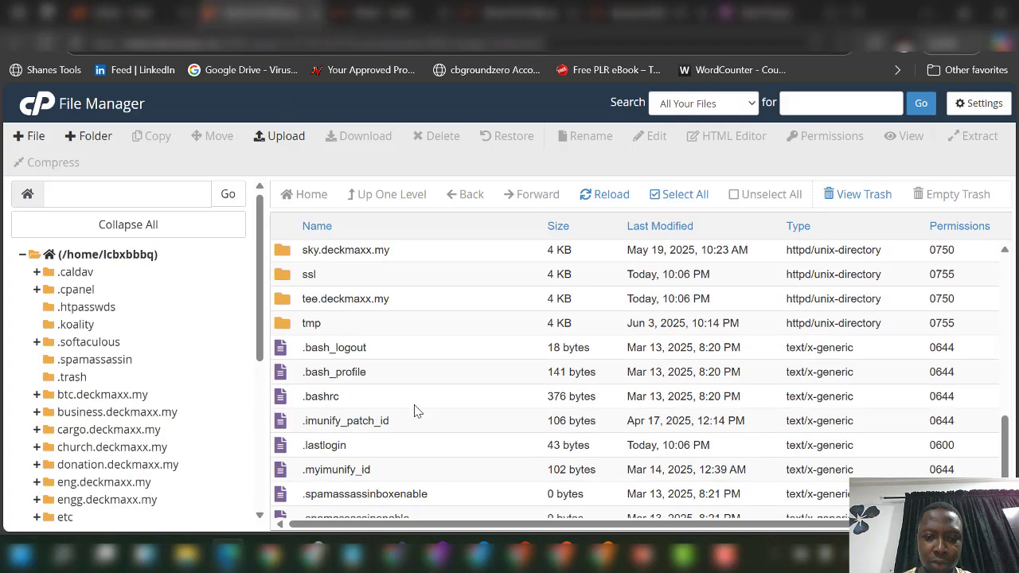
{"action": "double_click", "coordinate": [427, 306]}
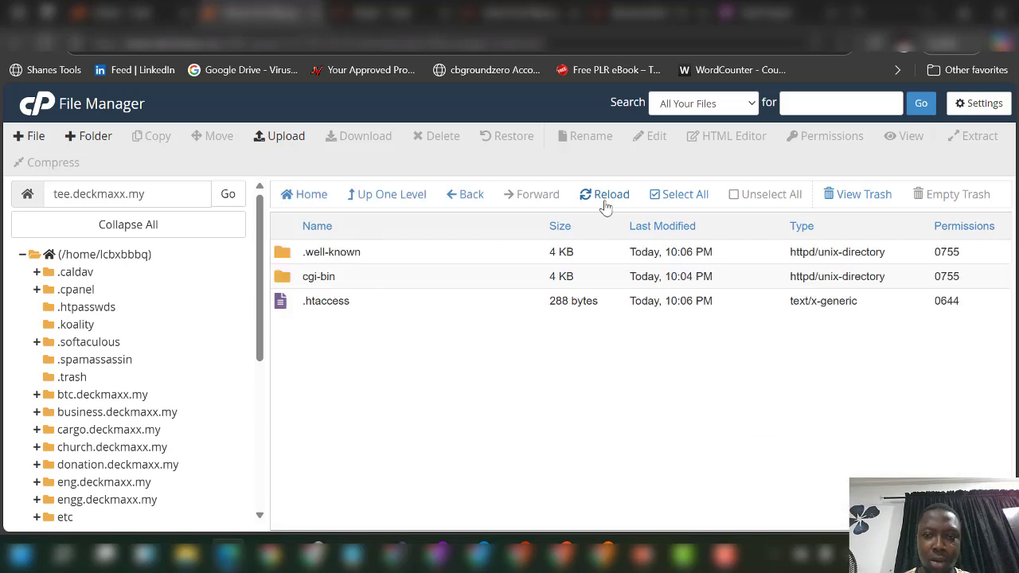
Step: Permanently delete .well-known, cgi-bin and .htaccess, skipping the trash
{"action": "left_click", "coordinate": [653, 198]}
{"action": "left_click", "coordinate": [448, 147]}
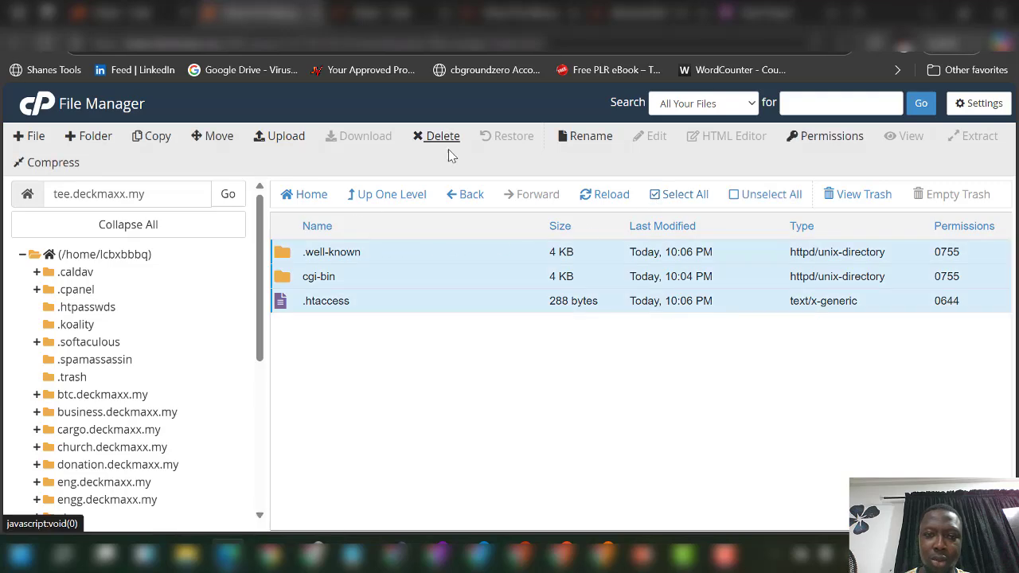
{"action": "left_click", "coordinate": [460, 326]}
{"action": "left_click", "coordinate": [636, 369]}
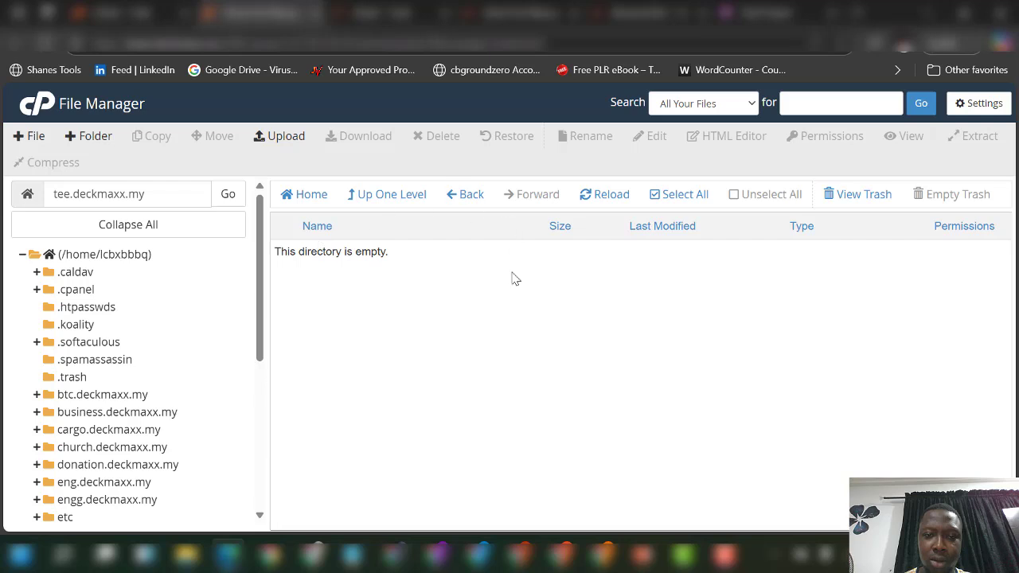
Step: Upload teslaprojectdogefile.zip into the tee.deckmaxx.my folder
{"action": "left_click", "coordinate": [284, 137]}
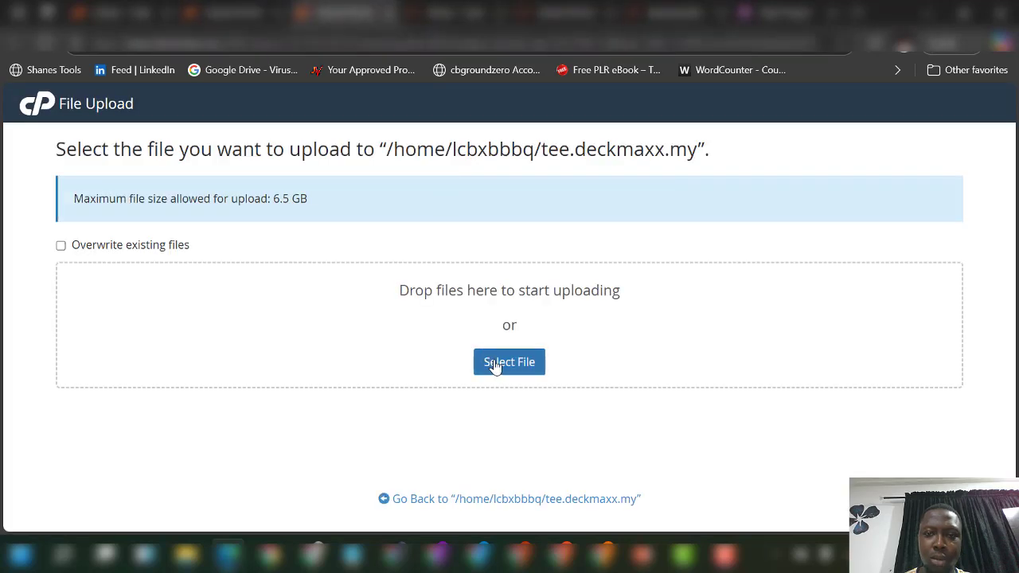
{"action": "left_click", "coordinate": [495, 367]}
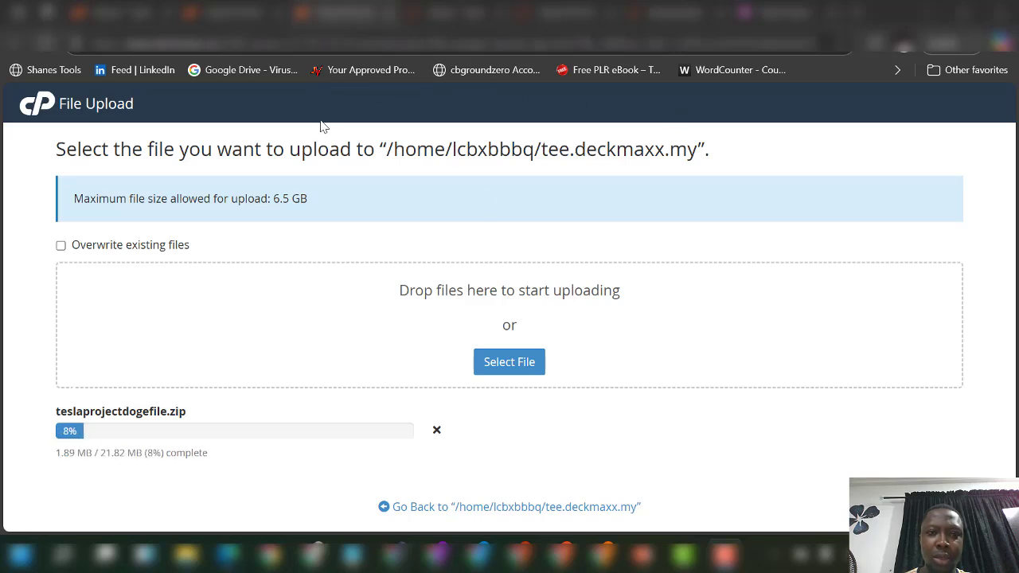
Step: Back on the cPanel tools page, search 'data' and launch the Database Wizard
{"action": "left_click", "coordinate": [140, 13]}
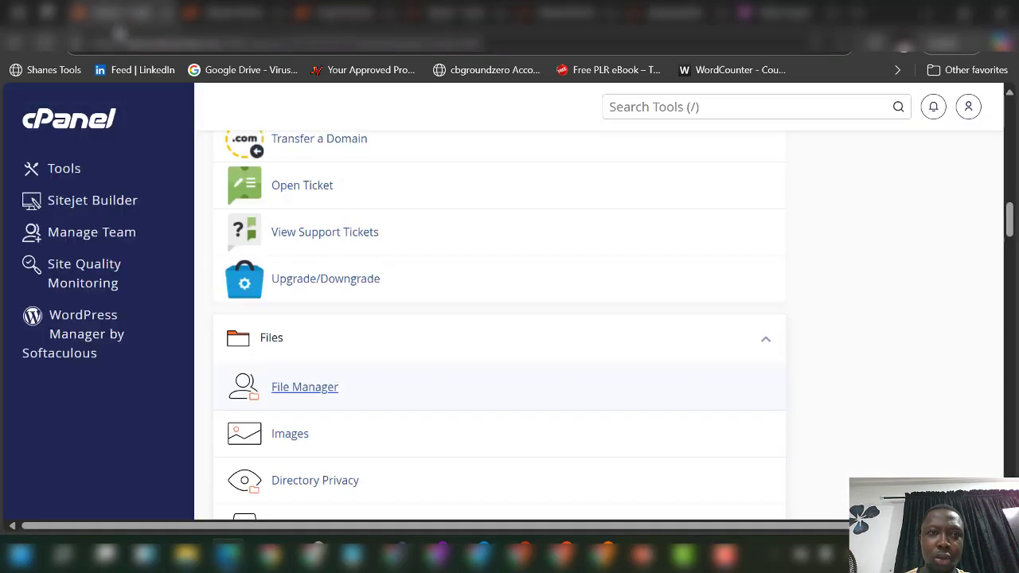
{"action": "scroll", "coordinate": [434, 296], "scroll_direction": "up", "scroll_amount": 4}
{"action": "scroll", "coordinate": [438, 296], "scroll_direction": "up", "scroll_amount": 5}
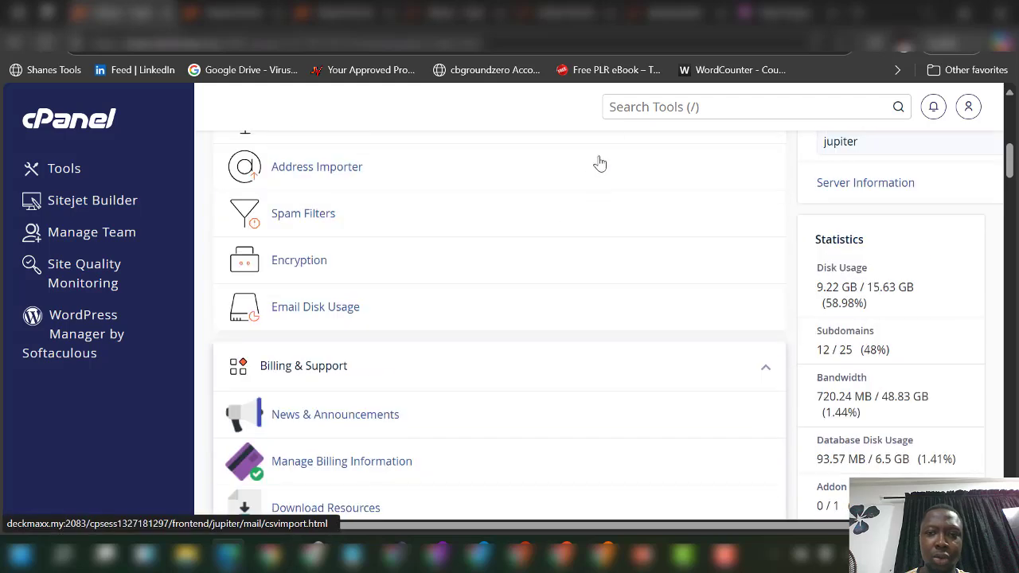
{"action": "left_click", "coordinate": [646, 108]}
{"action": "type", "text": "data"}
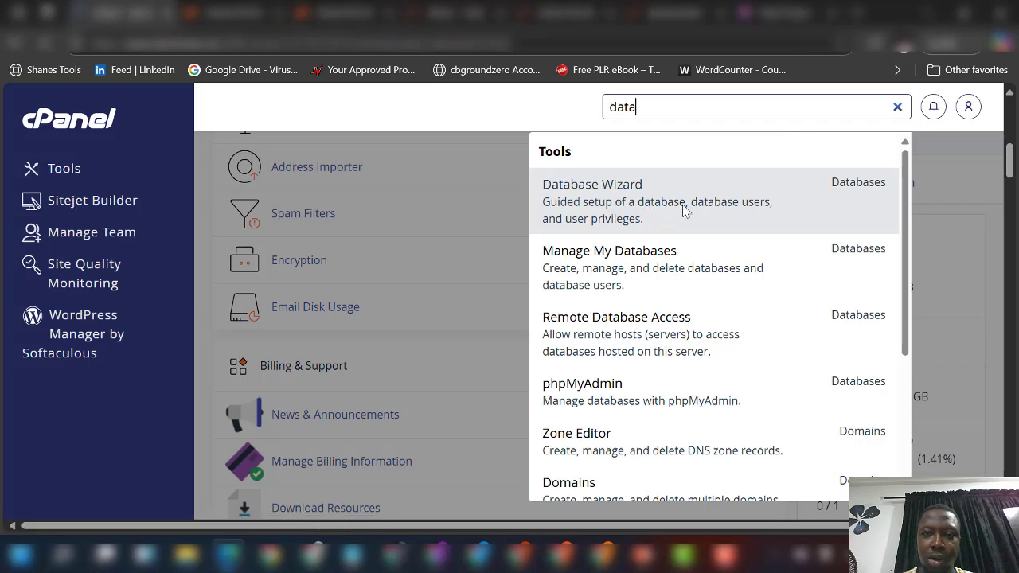
{"action": "left_click", "coordinate": [571, 206]}
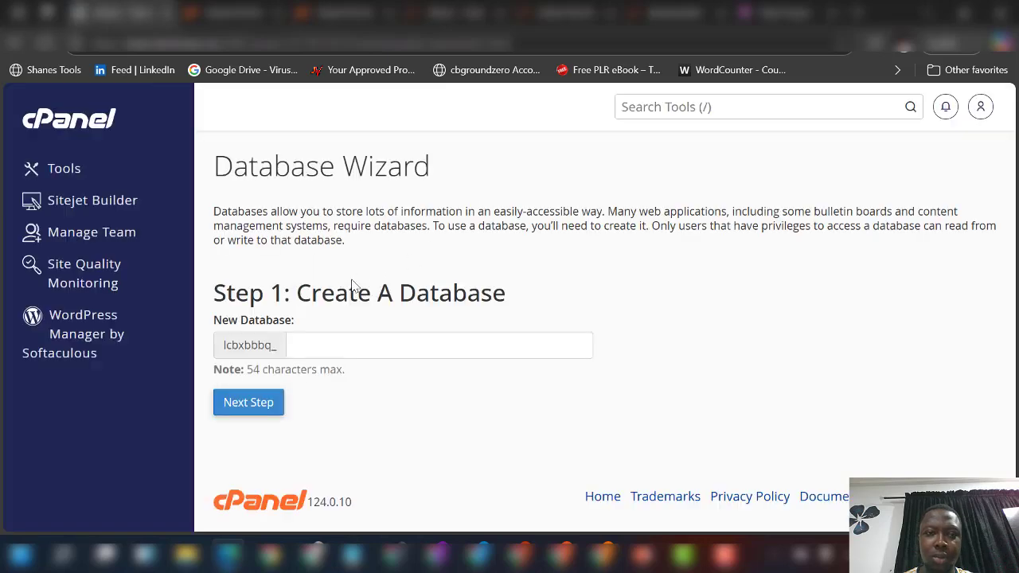
Step: Name the new database tsladbbb and create it
{"action": "left_click", "coordinate": [320, 348]}
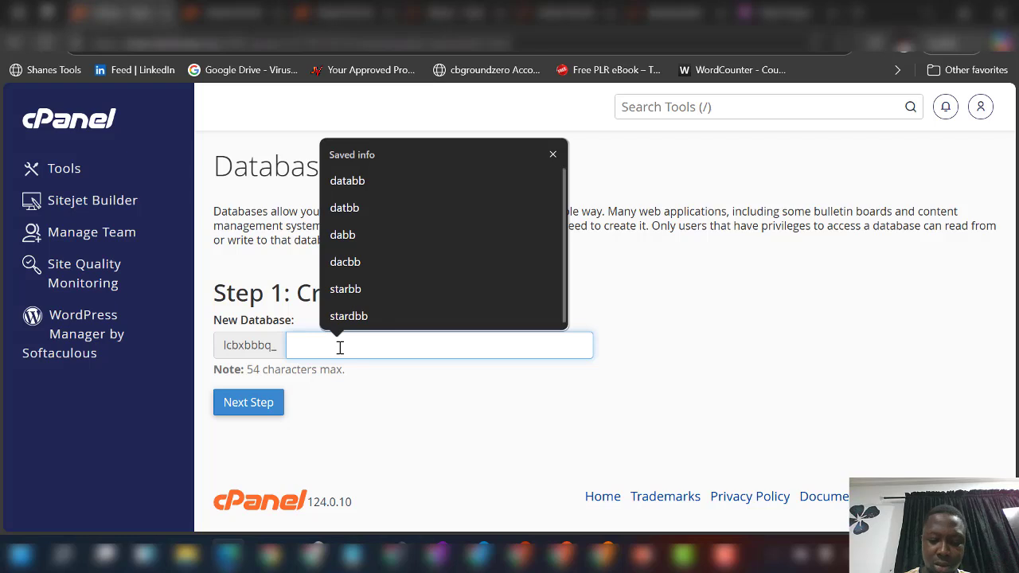
{"action": "type", "text": "m"}
{"action": "key", "text": "BackSpace"}
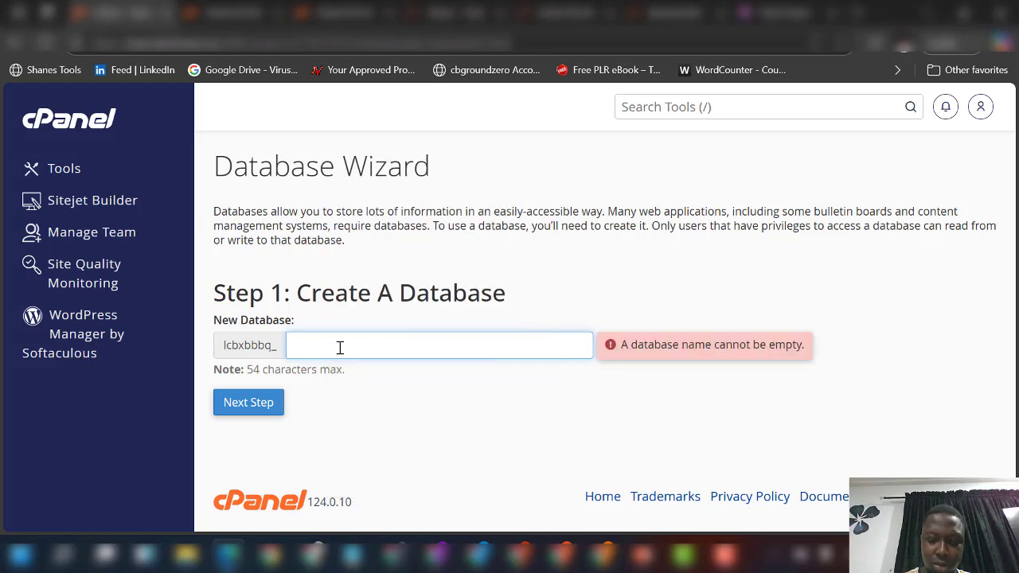
{"action": "type", "text": "tslaa"}
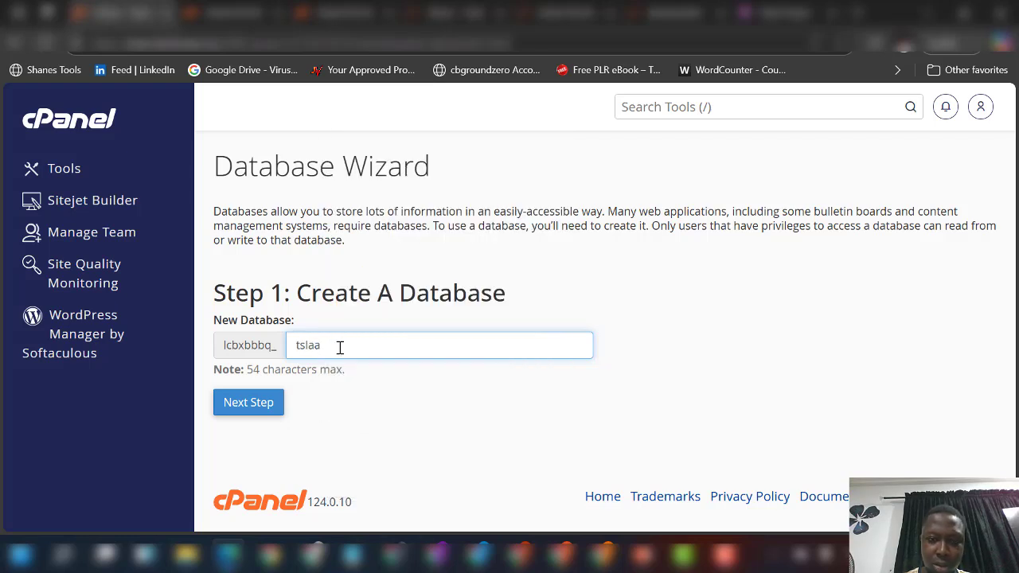
{"action": "key", "text": "BackSpace"}
{"action": "type", "text": "dbbb"}
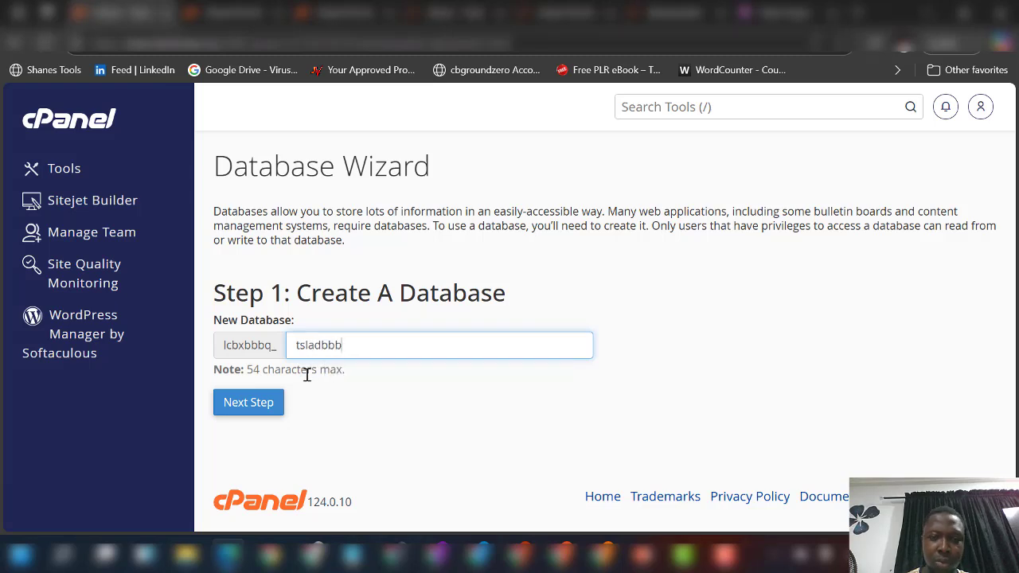
{"action": "left_click", "coordinate": [277, 403]}
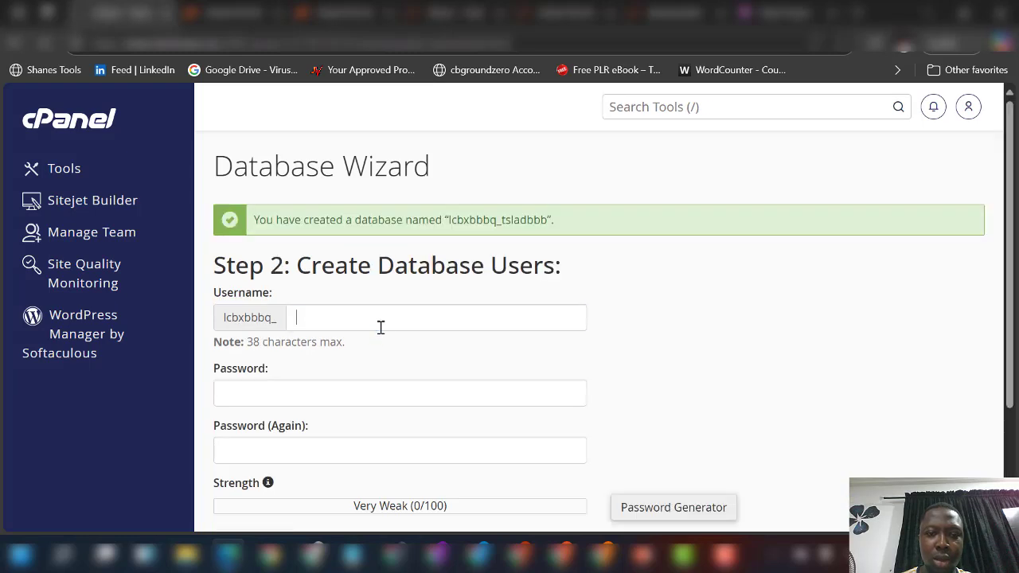
Step: Replace the autofilled database username with tsladbbb
{"action": "left_click", "coordinate": [376, 319]}
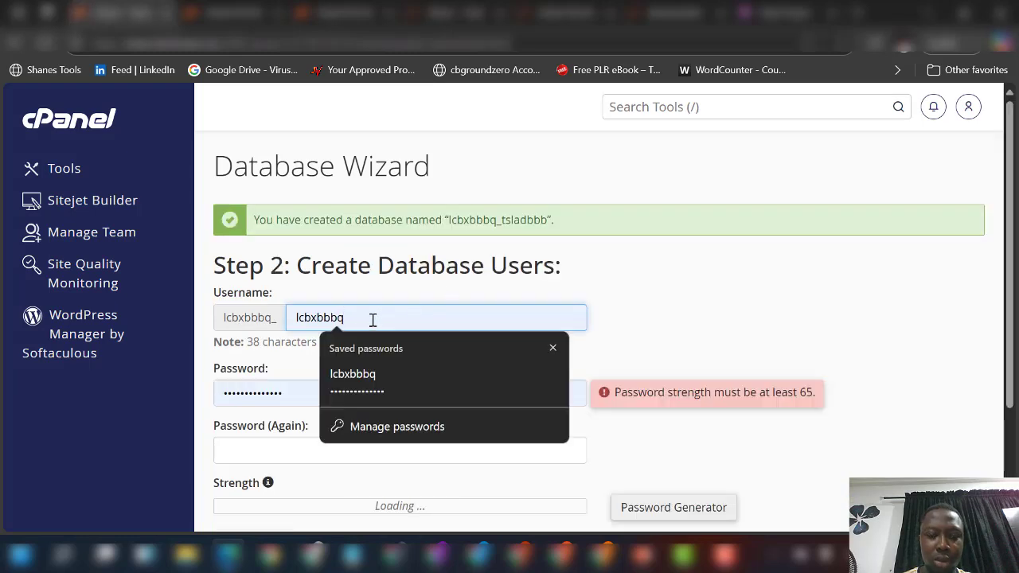
{"action": "key", "text": "ctrl+a"}
{"action": "key", "text": "BackSpace"}
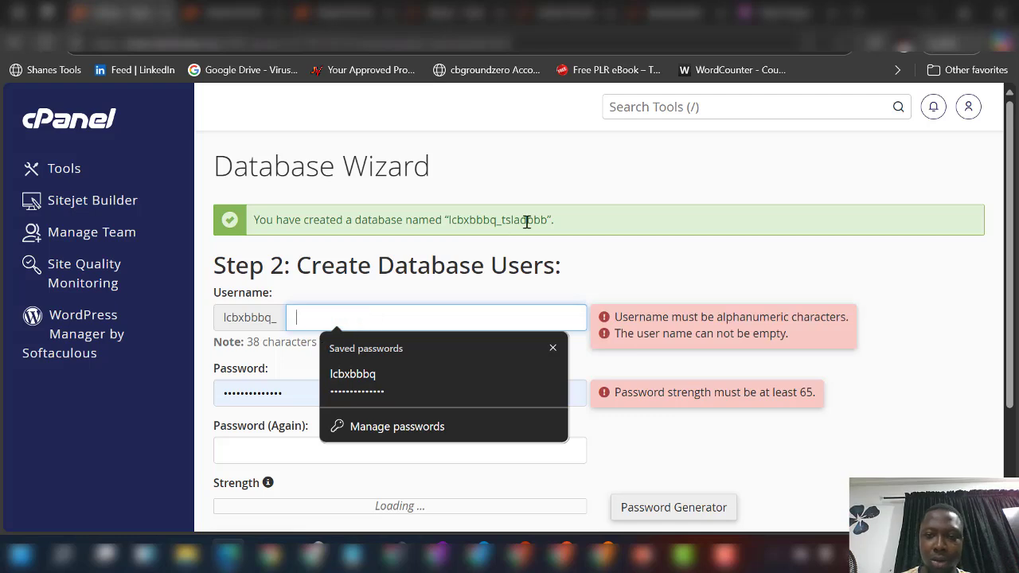
{"action": "left_click_drag", "start_coordinate": [548, 220], "coordinate": [504, 223]}
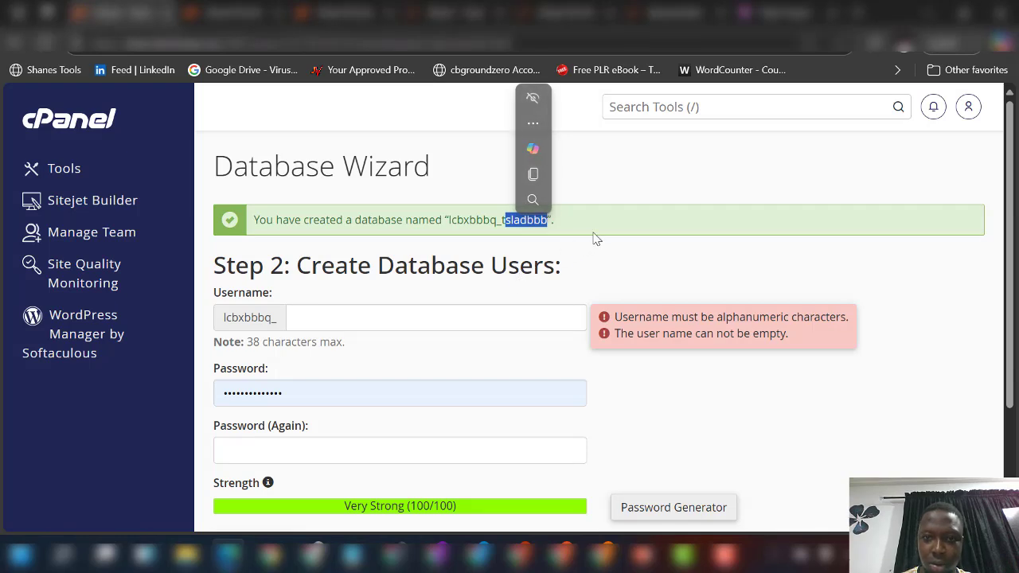
{"action": "left_click", "coordinate": [568, 235]}
{"action": "left_click_drag", "start_coordinate": [548, 222], "coordinate": [500, 225]}
{"action": "key", "text": "ctrl+c"}
{"action": "left_click", "coordinate": [336, 323]}
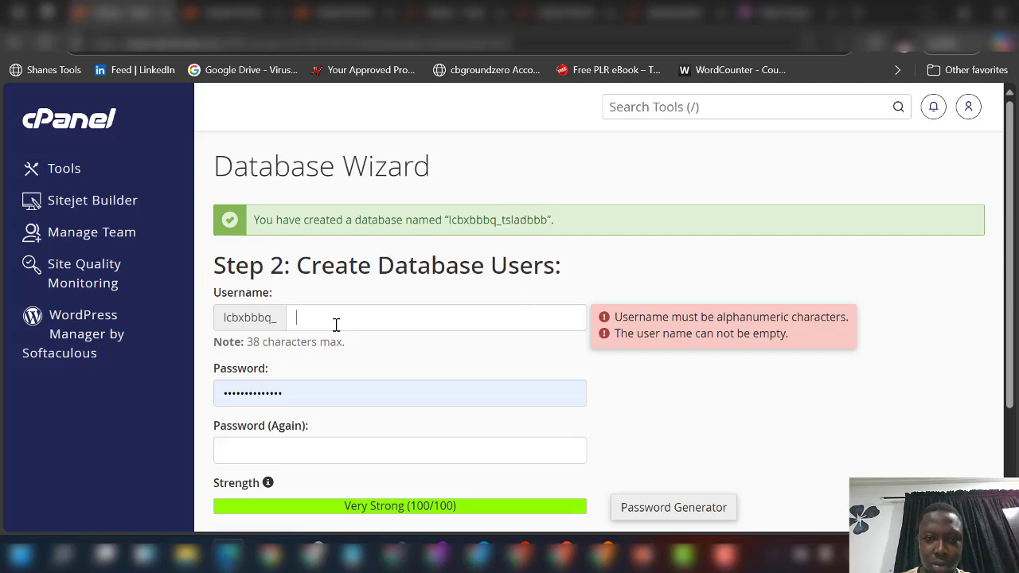
{"action": "key", "text": "ctrl+v"}
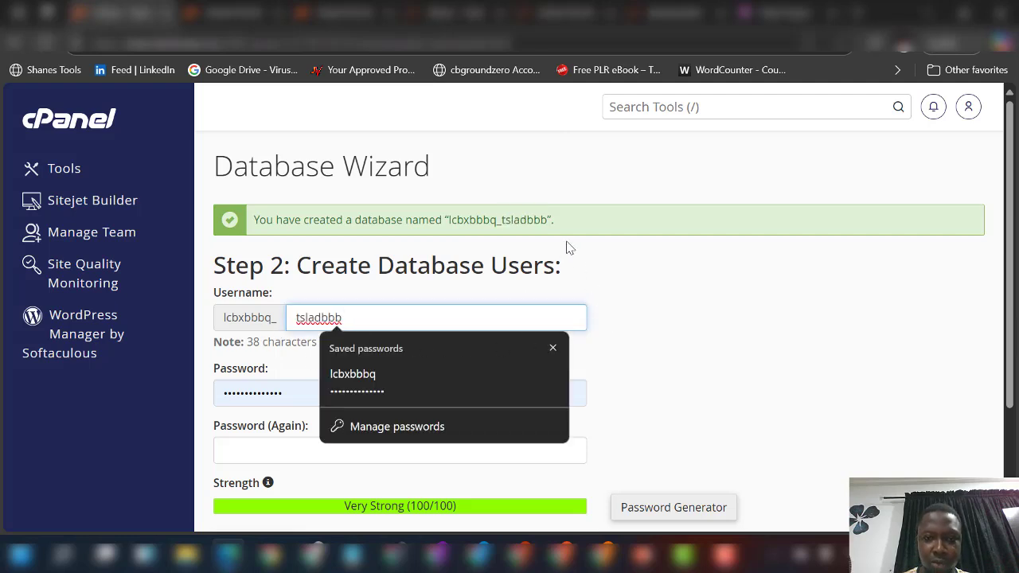
Step: Paste a strong password into both fields, create the user, then return to tee.deckmaxx.my
{"action": "left_click", "coordinate": [547, 220]}
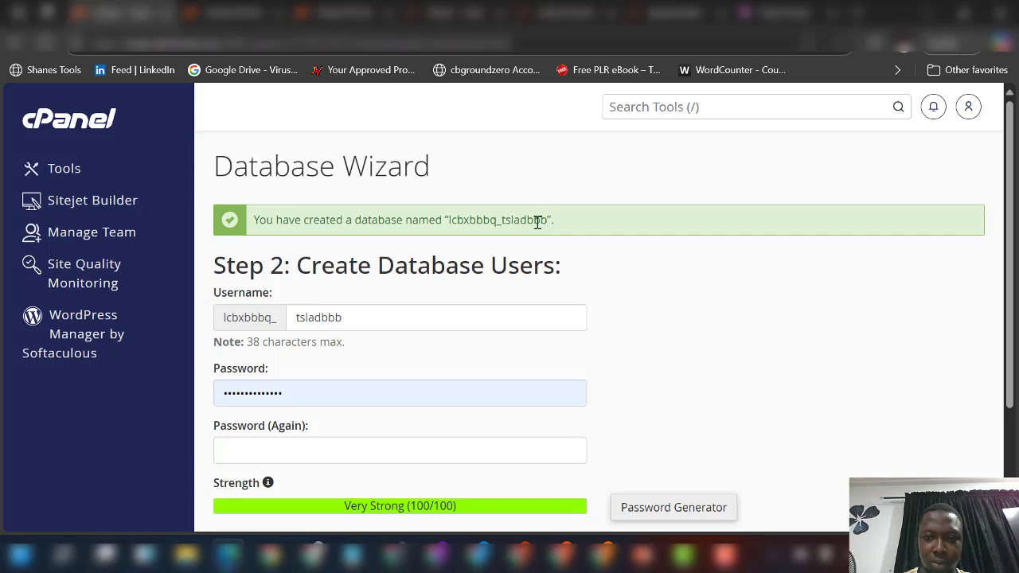
{"action": "left_click_drag", "start_coordinate": [538, 223], "coordinate": [453, 226]}
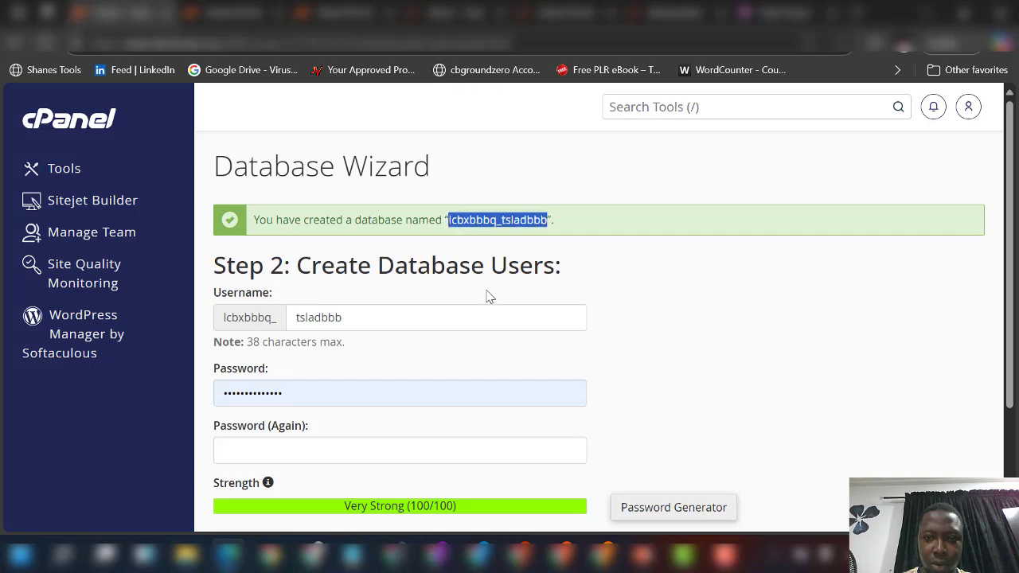
{"action": "double_click", "coordinate": [332, 387]}
{"action": "key", "text": "ctrl+v"}
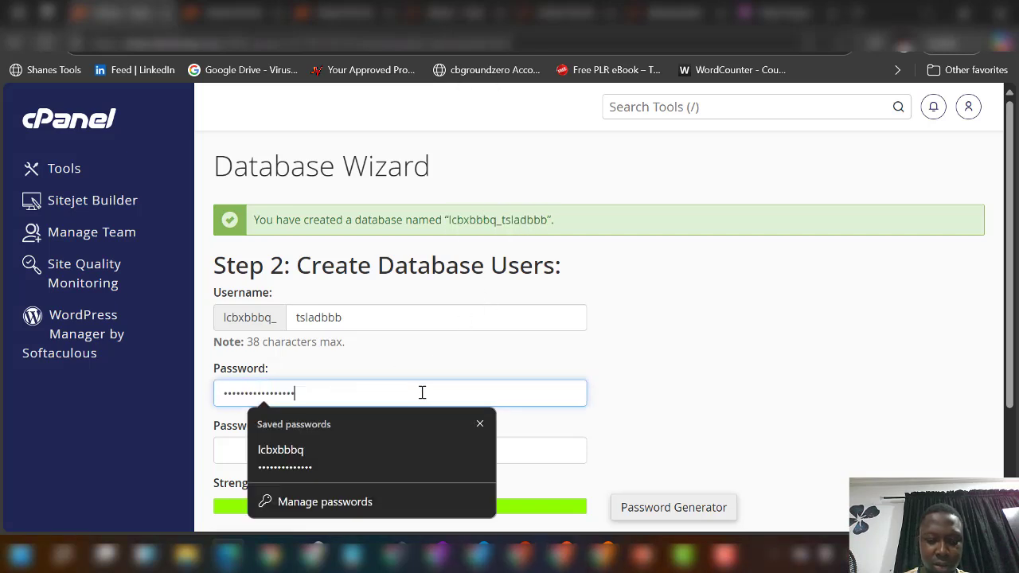
{"action": "left_click", "coordinate": [302, 453]}
{"action": "key", "text": "ctrl+v"}
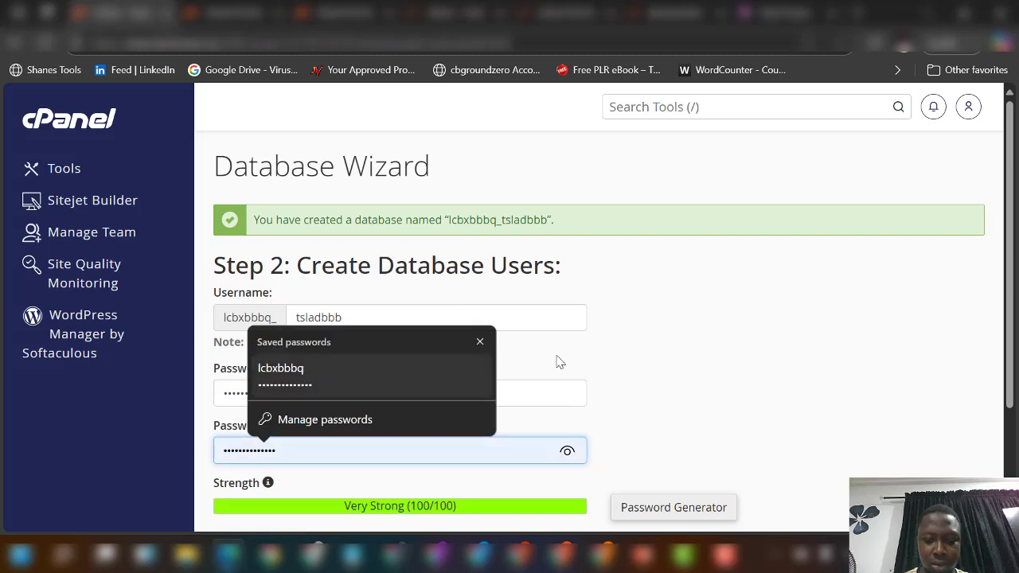
{"action": "scroll", "coordinate": [606, 350], "scroll_direction": "down", "scroll_amount": 2}
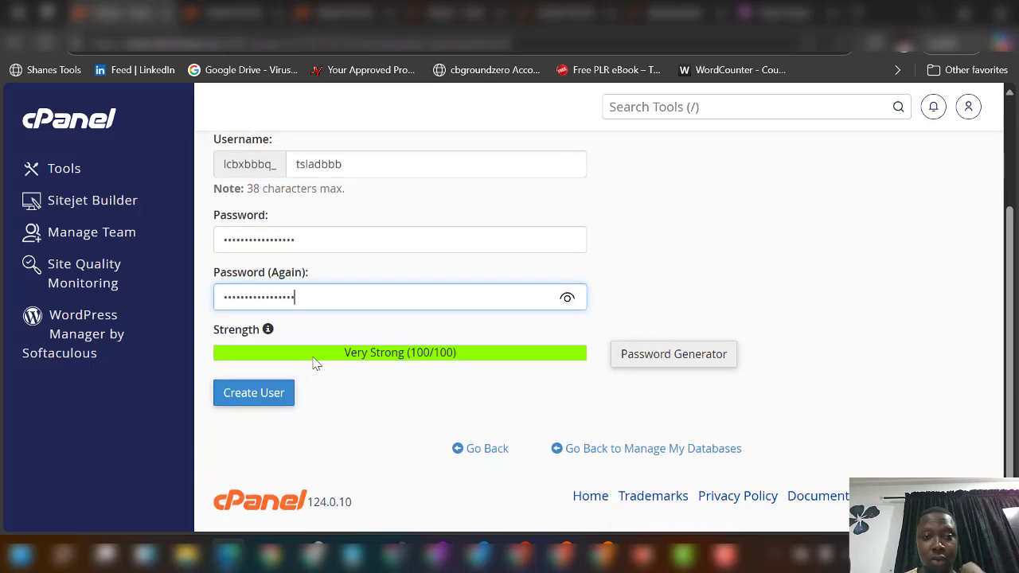
{"action": "left_click", "coordinate": [281, 398]}
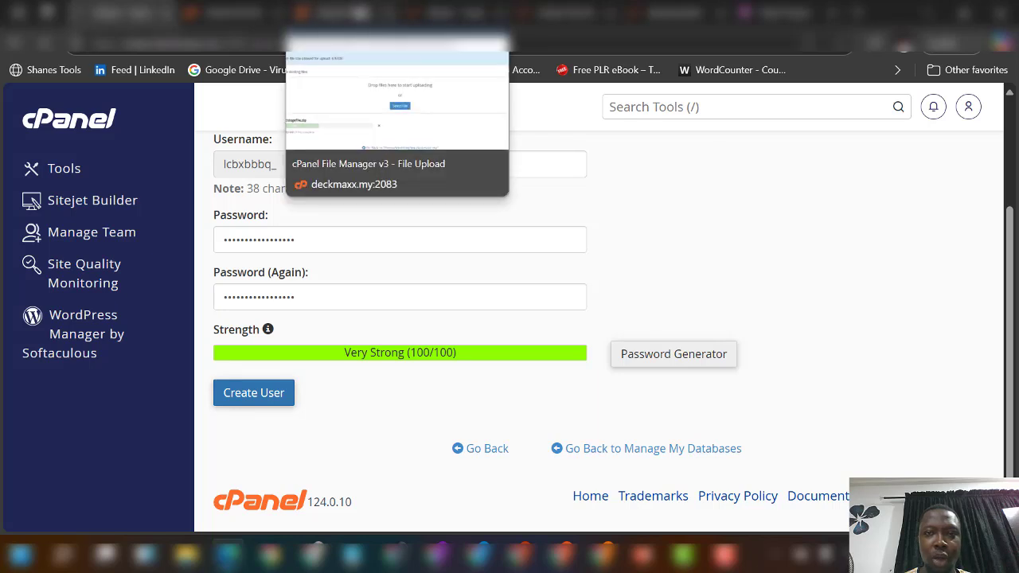
{"action": "left_click", "coordinate": [354, 13]}
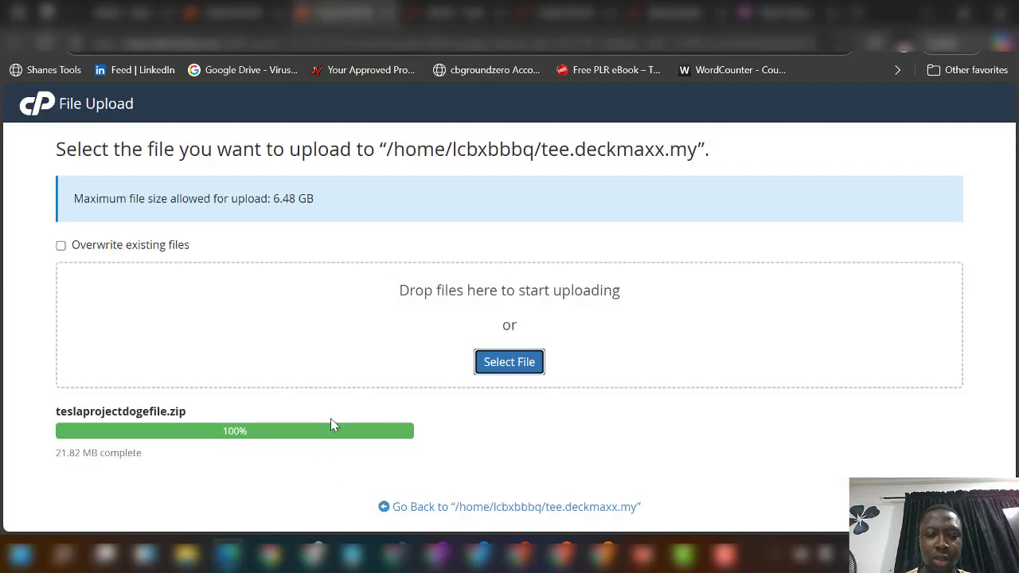
{"action": "left_click", "coordinate": [482, 507]}
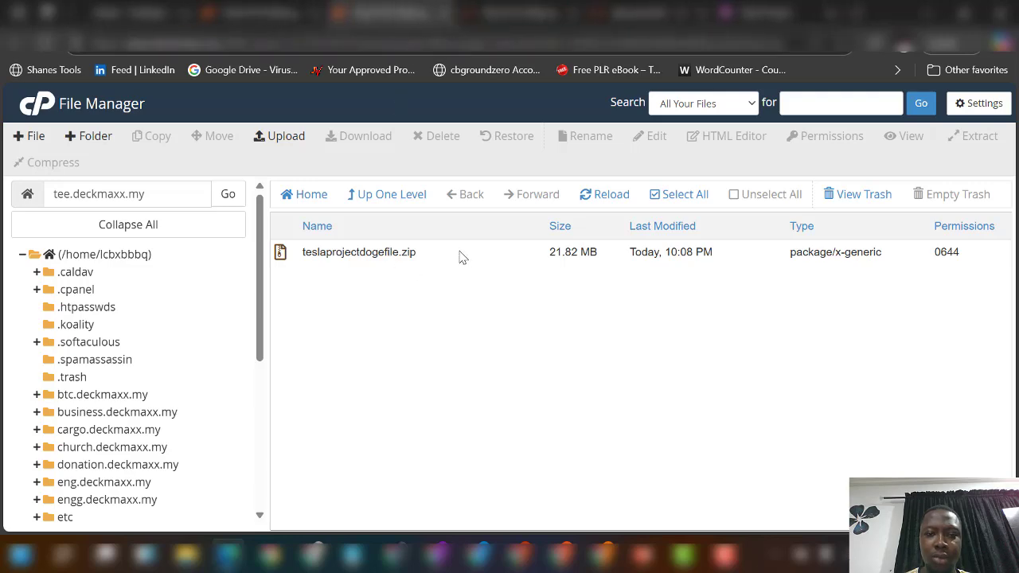
Step: Extract teslaprojectdogefile.zip into tee.deckmaxx.my and dismiss the browser's save-password prompt
{"action": "left_click", "coordinate": [459, 256]}
{"action": "right_click", "coordinate": [476, 253]}
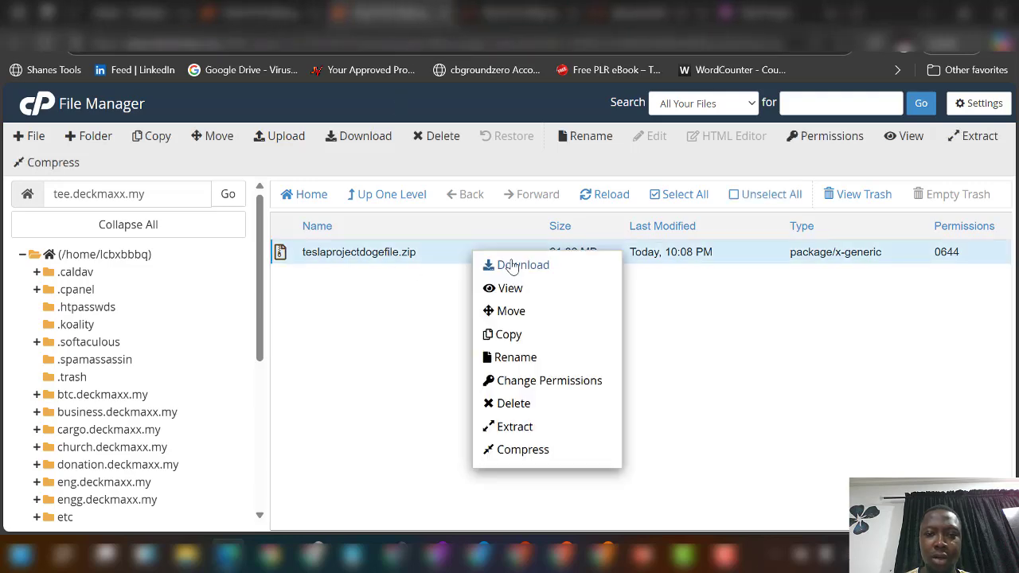
{"action": "left_click", "coordinate": [529, 431]}
{"action": "left_click", "coordinate": [629, 387]}
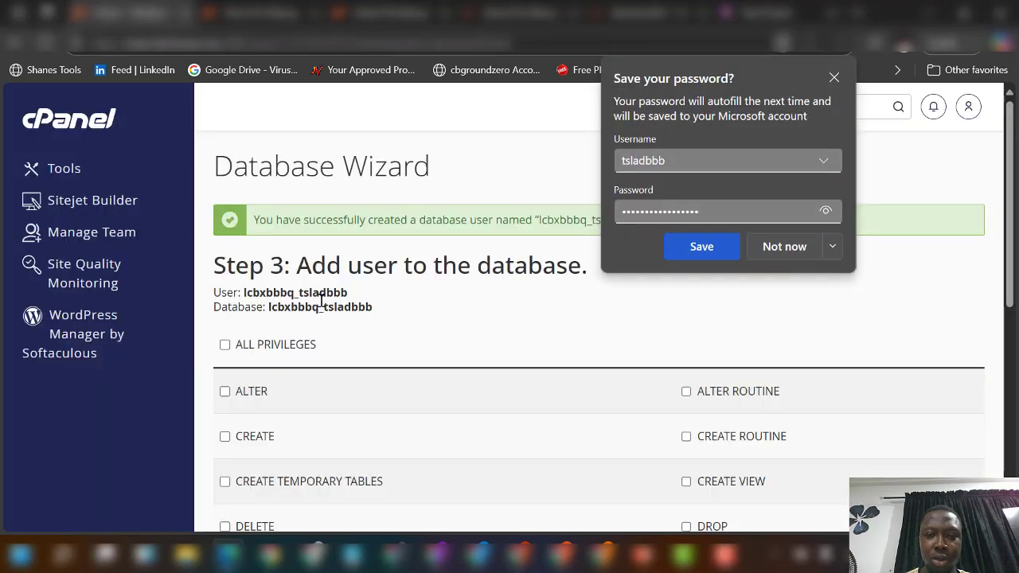
{"action": "left_click", "coordinate": [833, 77]}
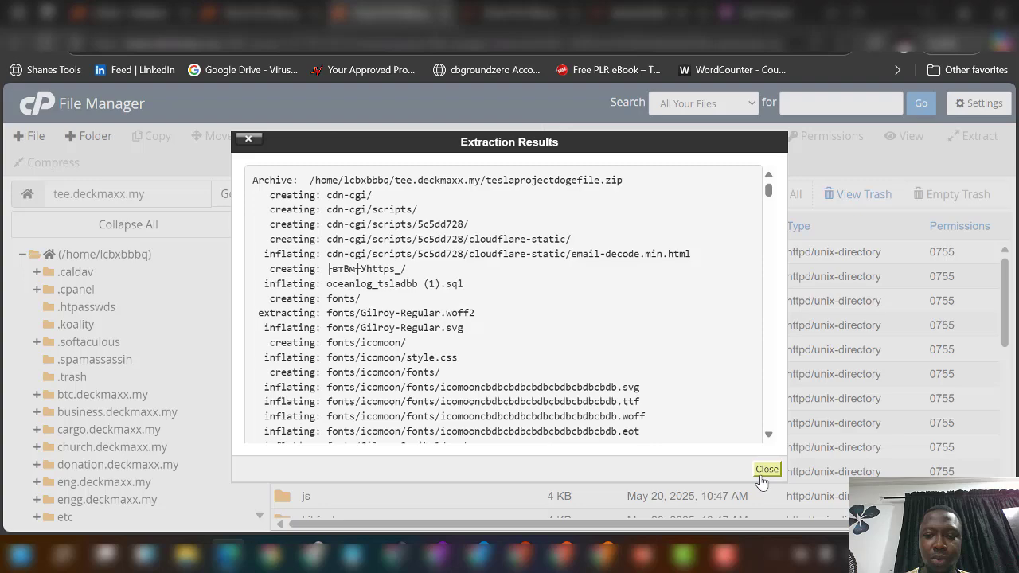
Step: Permanently delete teslaprojectdogefile.zip, skipping the trash, then return to the Database Wizard tab
{"action": "left_click", "coordinate": [760, 476]}
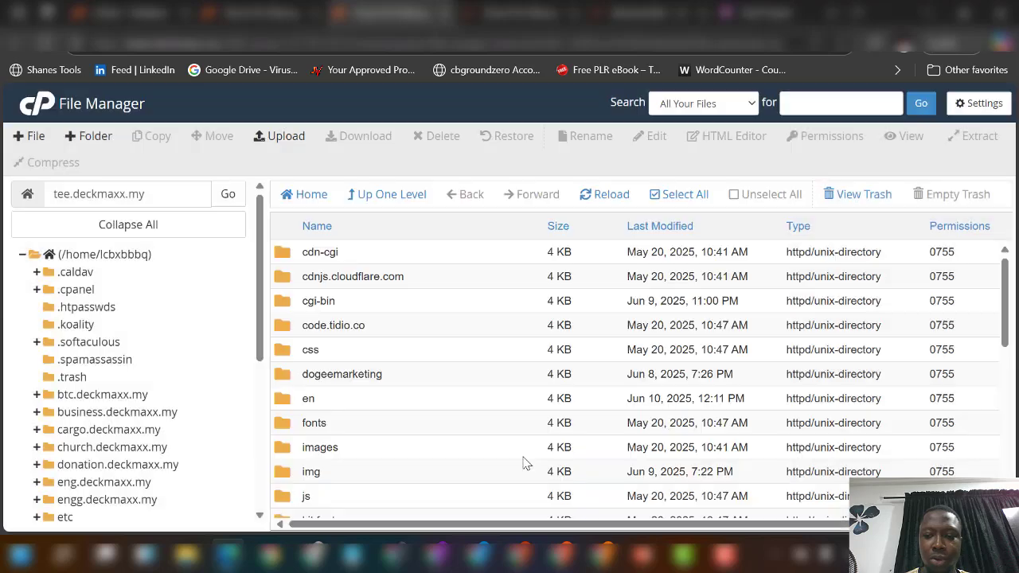
{"action": "scroll", "coordinate": [366, 390], "scroll_direction": "down", "scroll_amount": 10}
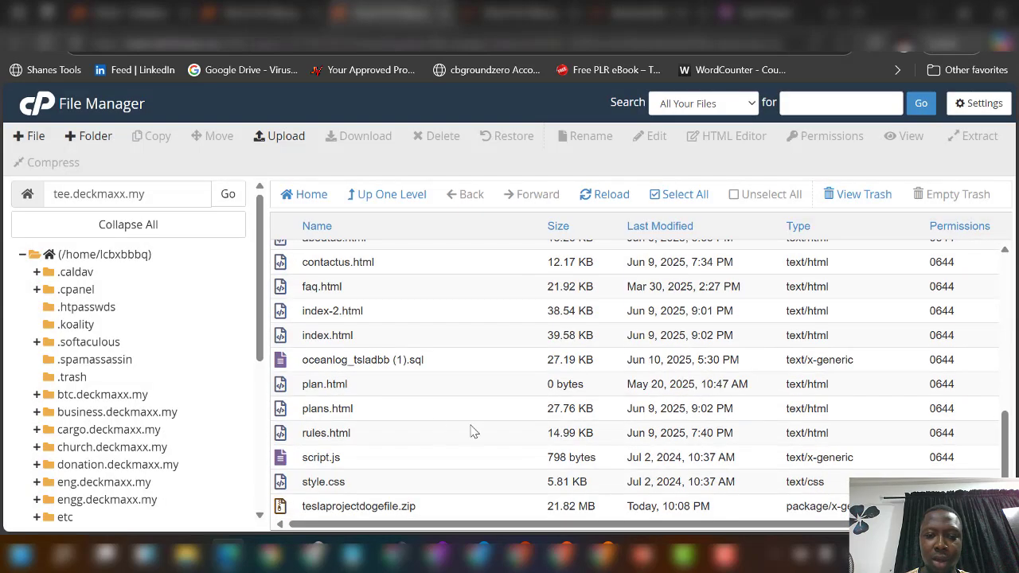
{"action": "scroll", "coordinate": [470, 430], "scroll_direction": "up", "scroll_amount": 5}
{"action": "scroll", "coordinate": [472, 428], "scroll_direction": "down", "scroll_amount": 5}
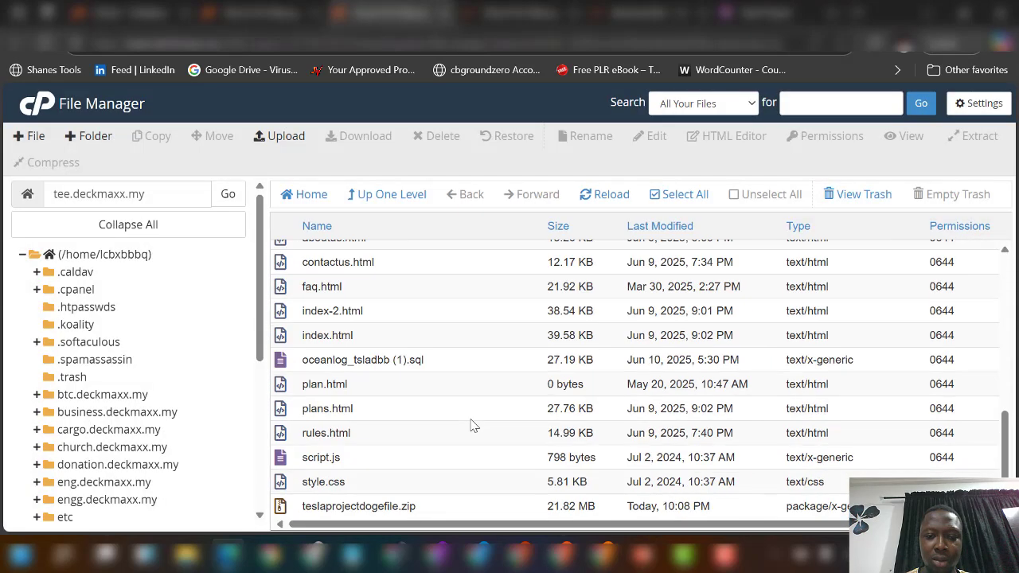
{"action": "right_click", "coordinate": [471, 507]}
{"action": "left_click", "coordinate": [524, 462]}
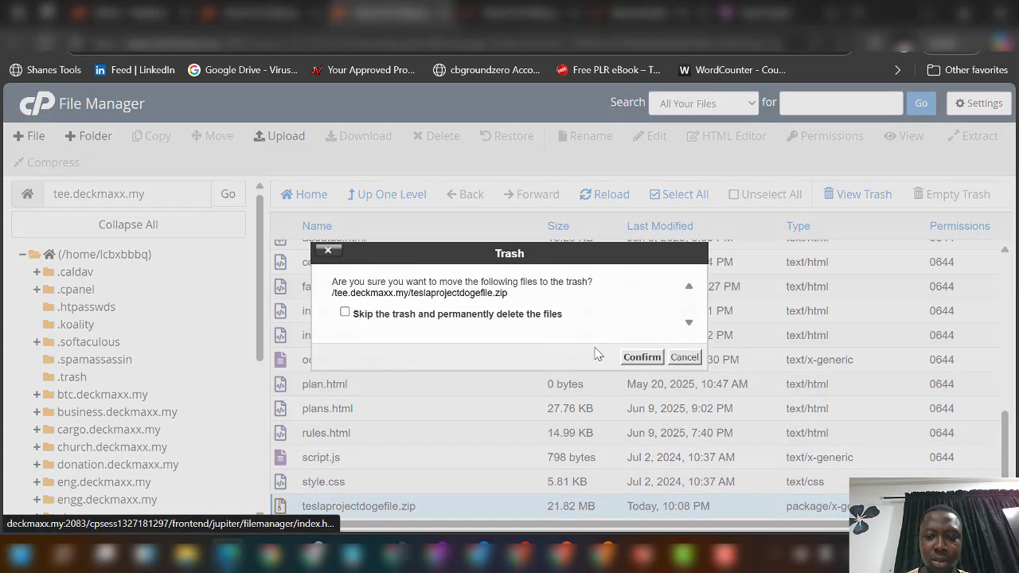
{"action": "left_click", "coordinate": [550, 314]}
{"action": "left_click", "coordinate": [643, 358]}
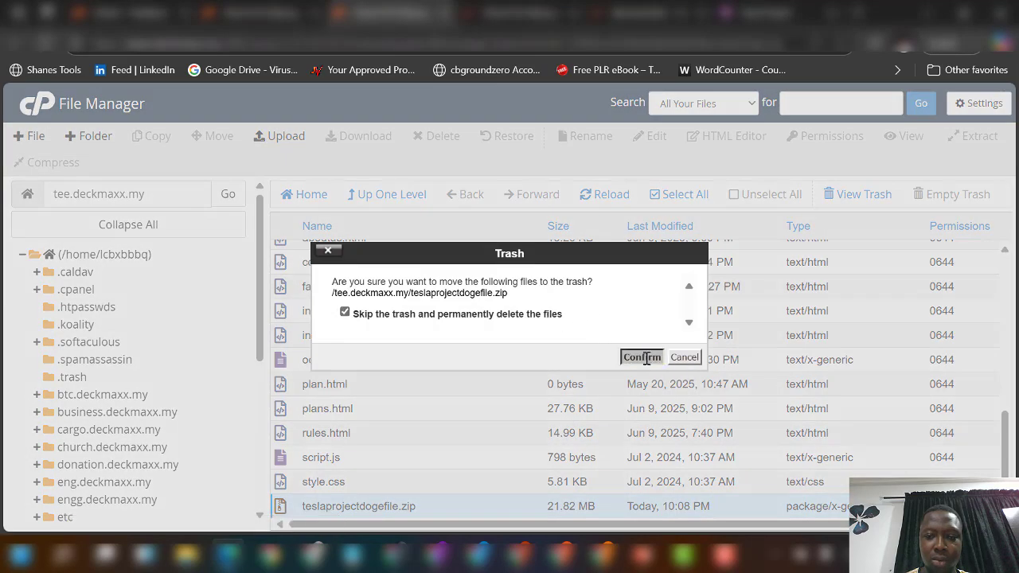
{"action": "scroll", "coordinate": [404, 437], "scroll_direction": "up", "scroll_amount": 5}
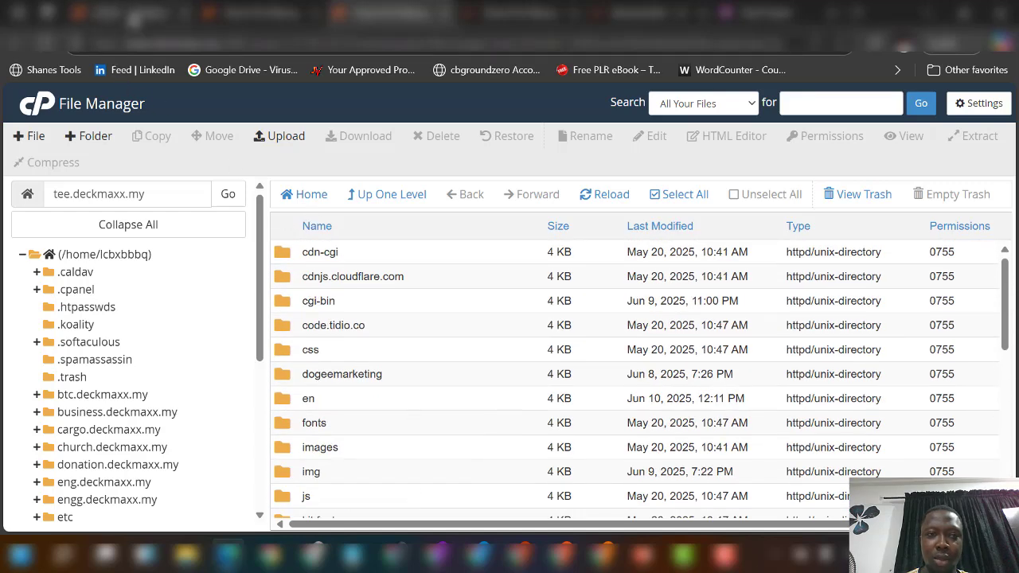
{"action": "key", "text": "ctrl+Tab"}
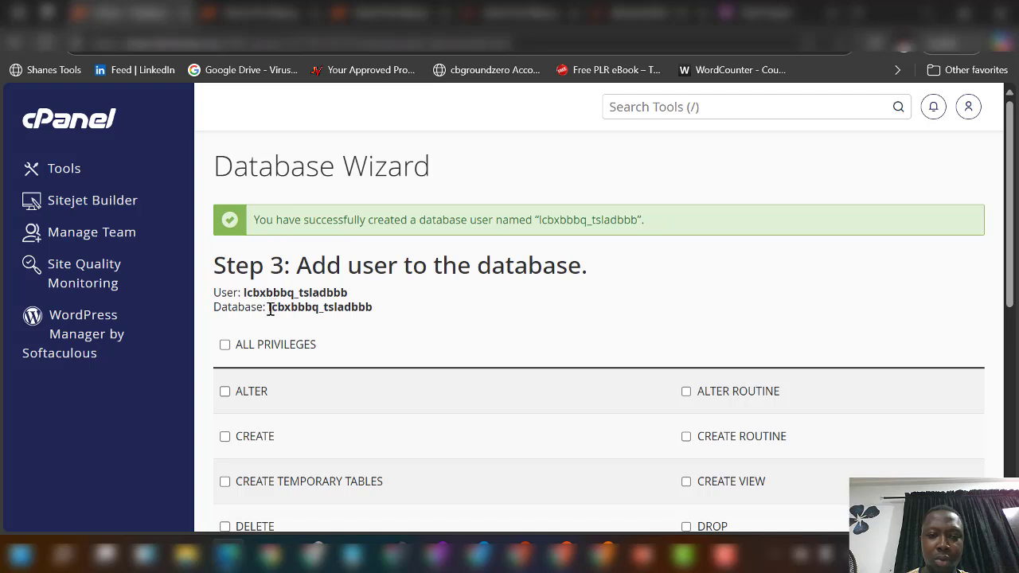
Step: Copy the new database name, then open tee.deckmaxx.my/en/config in File Manager
{"action": "left_click_drag", "start_coordinate": [313, 310], "coordinate": [391, 314]}
{"action": "key", "text": "ctrl+c"}
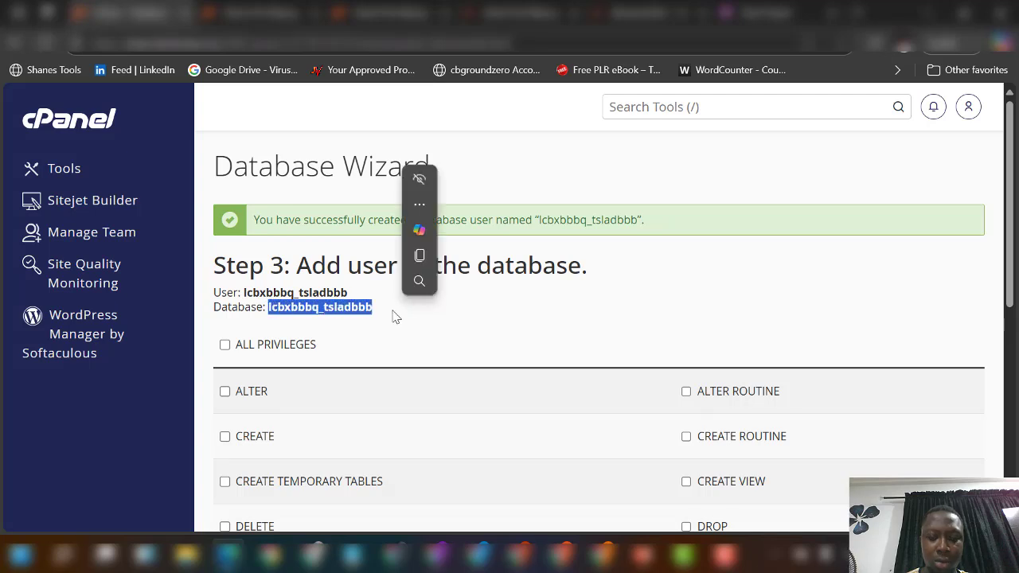
{"action": "left_click", "coordinate": [365, 16]}
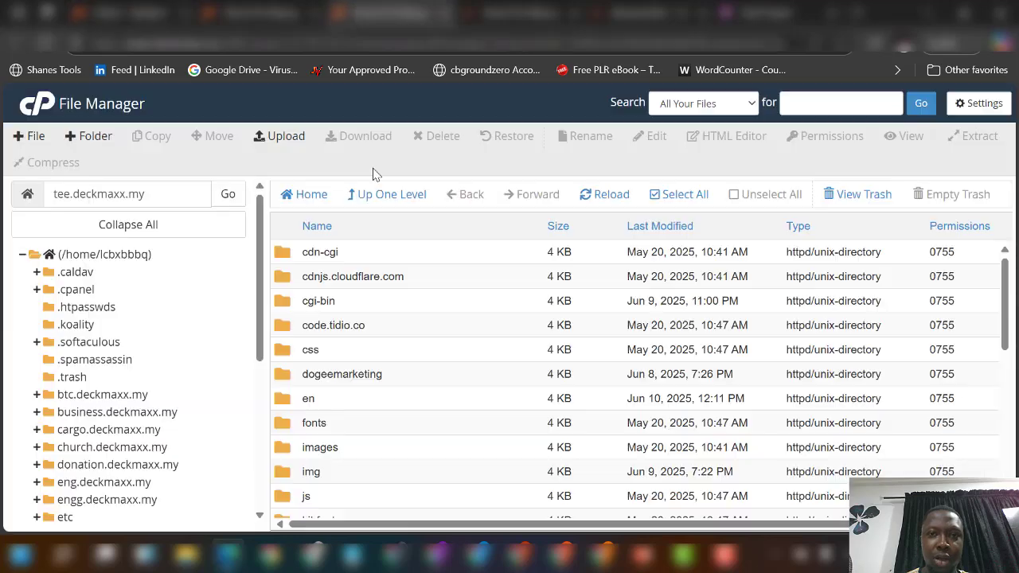
{"action": "scroll", "coordinate": [382, 341], "scroll_direction": "down", "scroll_amount": 3}
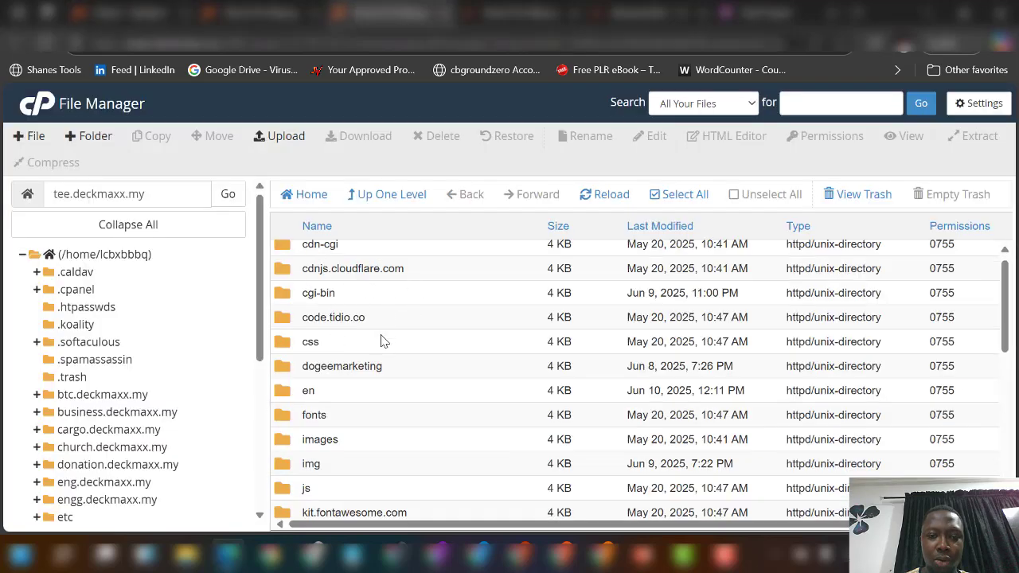
{"action": "scroll", "coordinate": [390, 387], "scroll_direction": "up", "scroll_amount": 3}
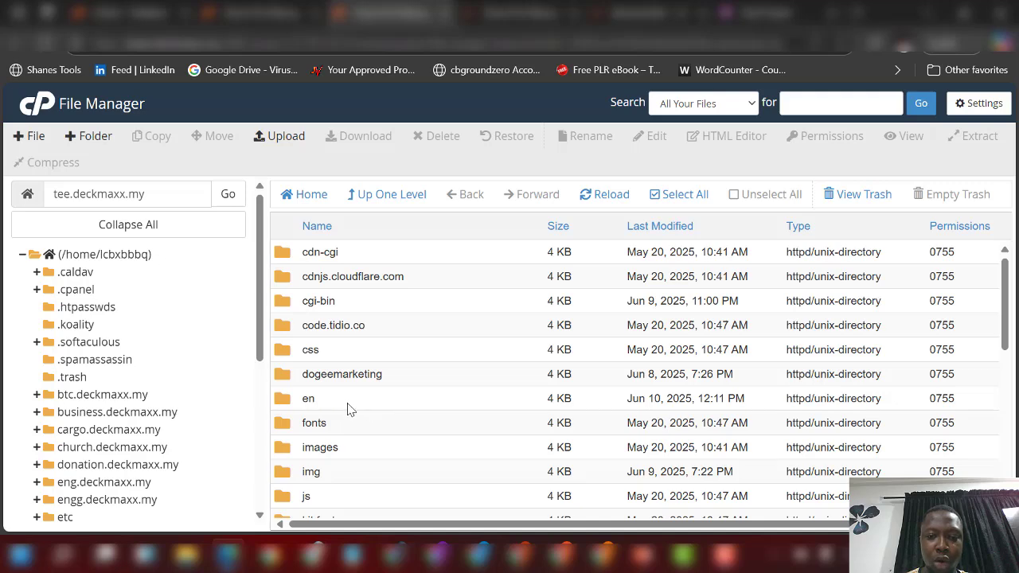
{"action": "double_click", "coordinate": [354, 406]}
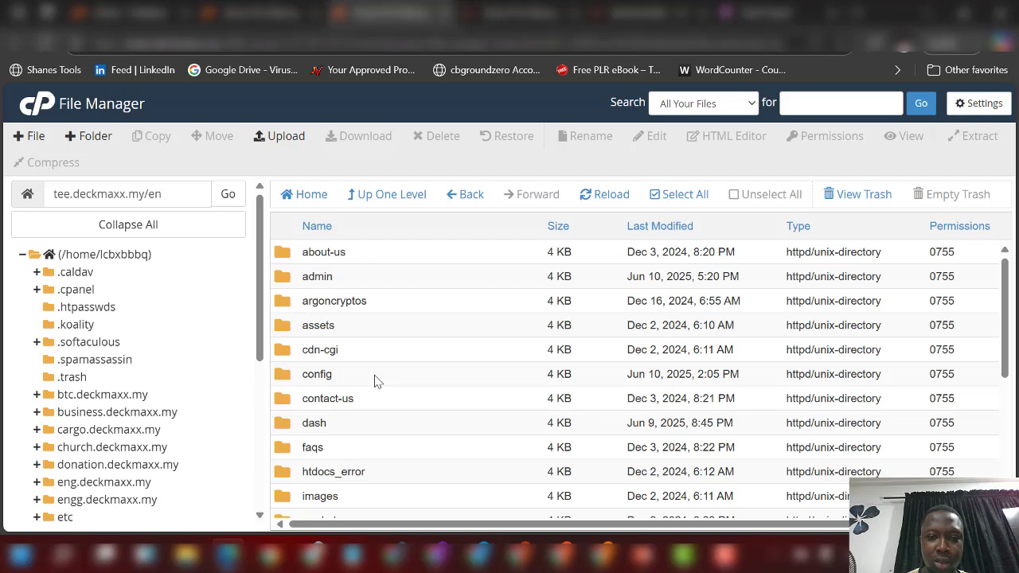
{"action": "double_click", "coordinate": [376, 382]}
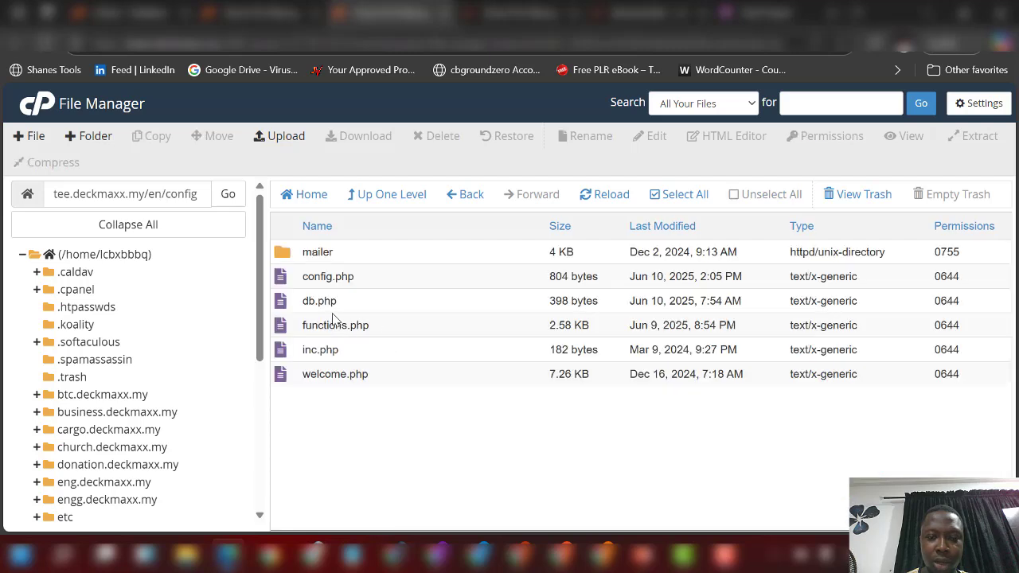
Step: Open db.php from the config folder in the code editor
{"action": "left_click", "coordinate": [371, 302]}
{"action": "right_click", "coordinate": [371, 302]}
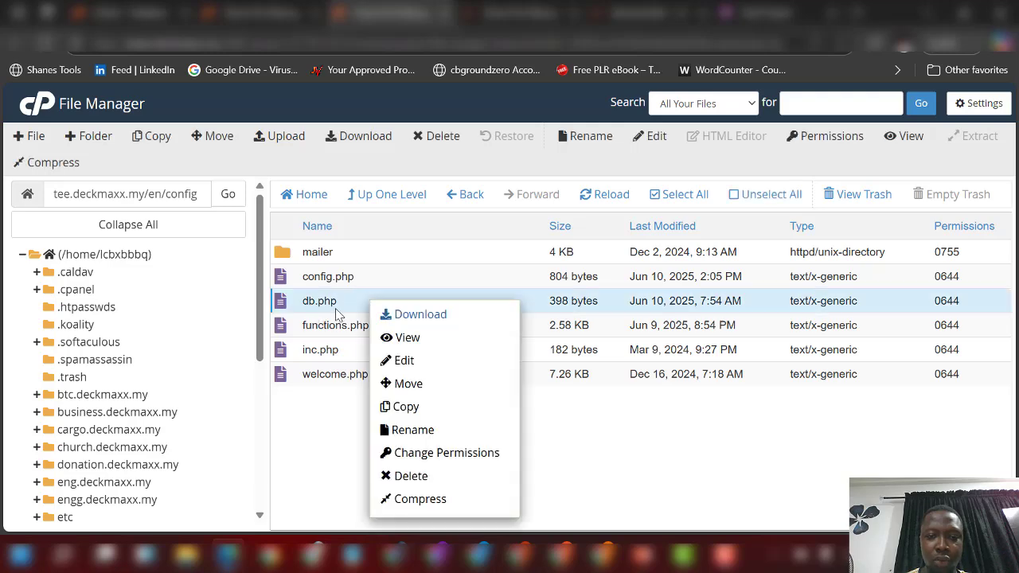
{"action": "left_click", "coordinate": [420, 369]}
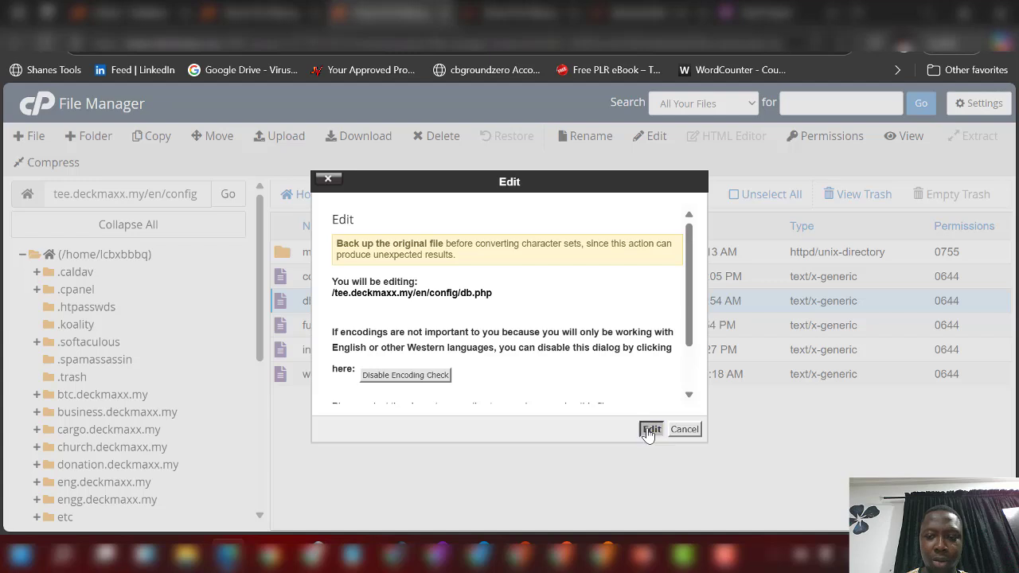
{"action": "left_click", "coordinate": [651, 430]}
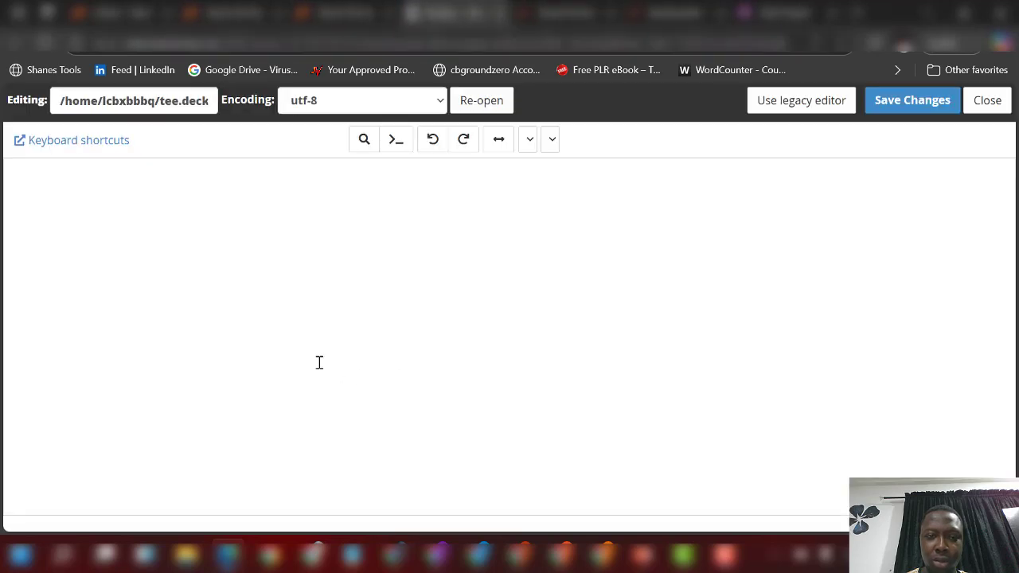
Step: Replace all old database values in db.php with the new tsladbbb name and save
{"action": "left_click_drag", "start_coordinate": [252, 215], "coordinate": [159, 216]}
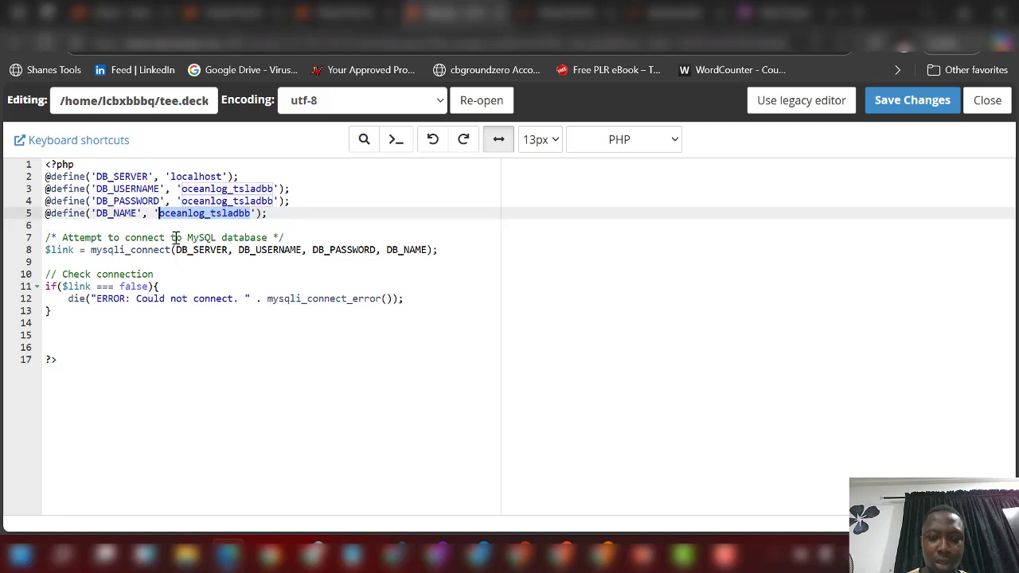
{"action": "key", "text": "ctrl+h"}
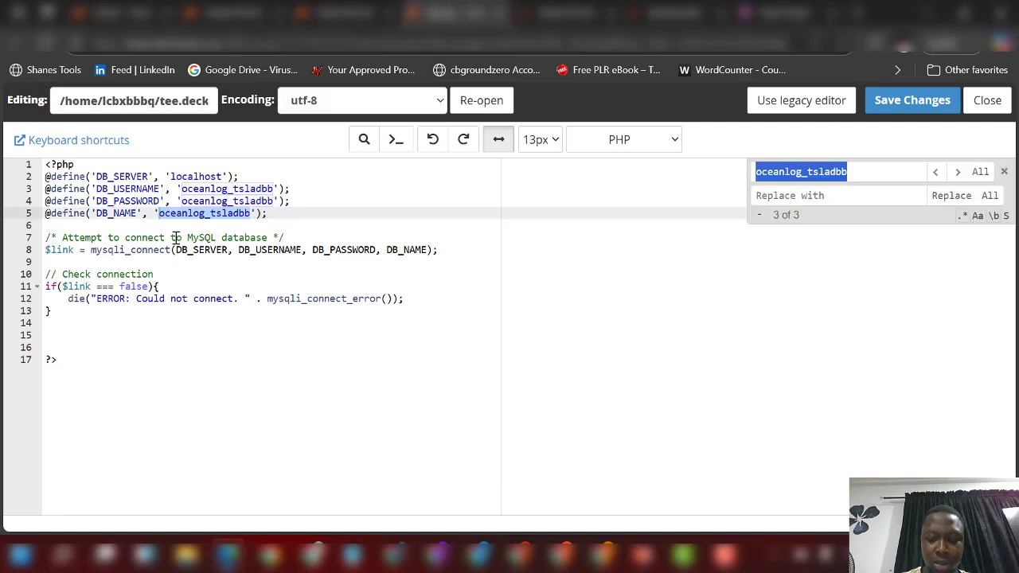
{"action": "left_click", "coordinate": [772, 196]}
{"action": "key", "text": "ctrl+v"}
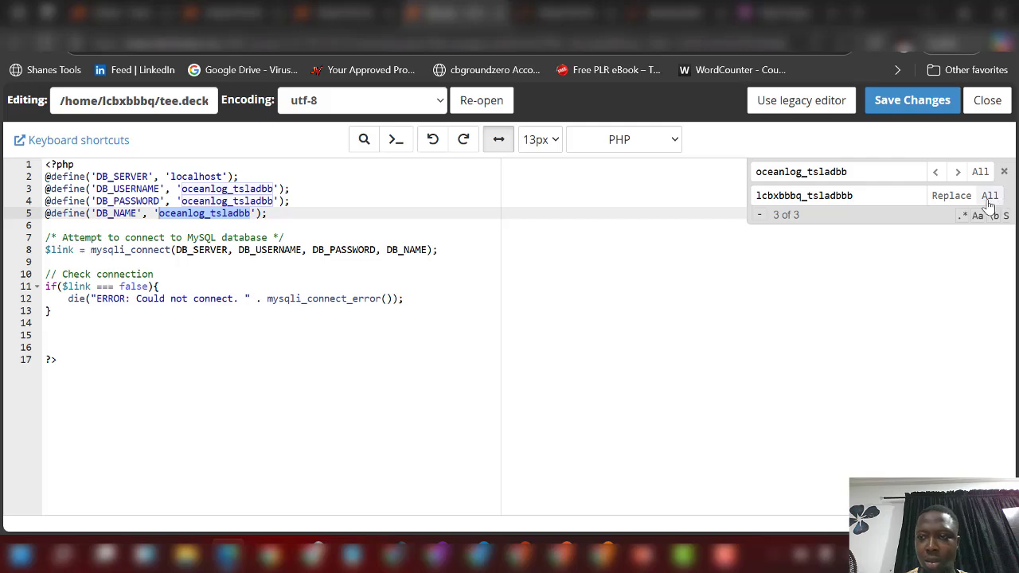
{"action": "left_click", "coordinate": [990, 196]}
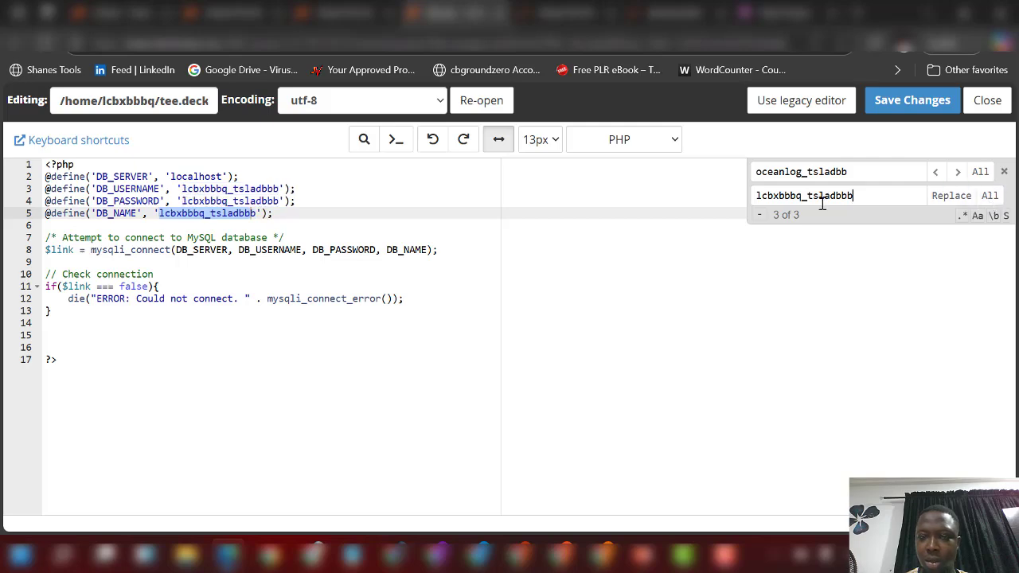
{"action": "left_click", "coordinate": [914, 112]}
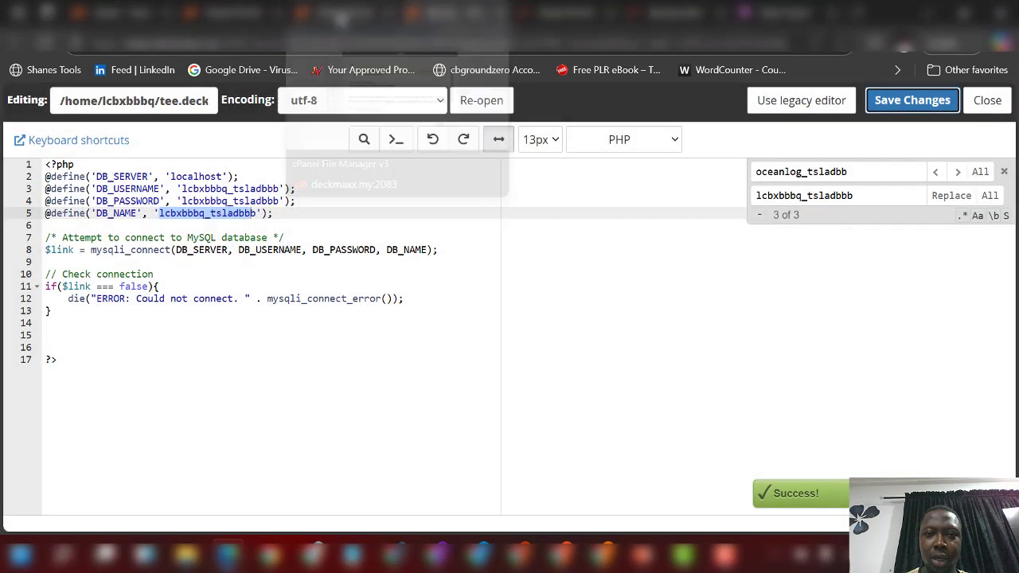
Step: Review config.php in the code editor and close it without changes
{"action": "left_click", "coordinate": [343, 14]}
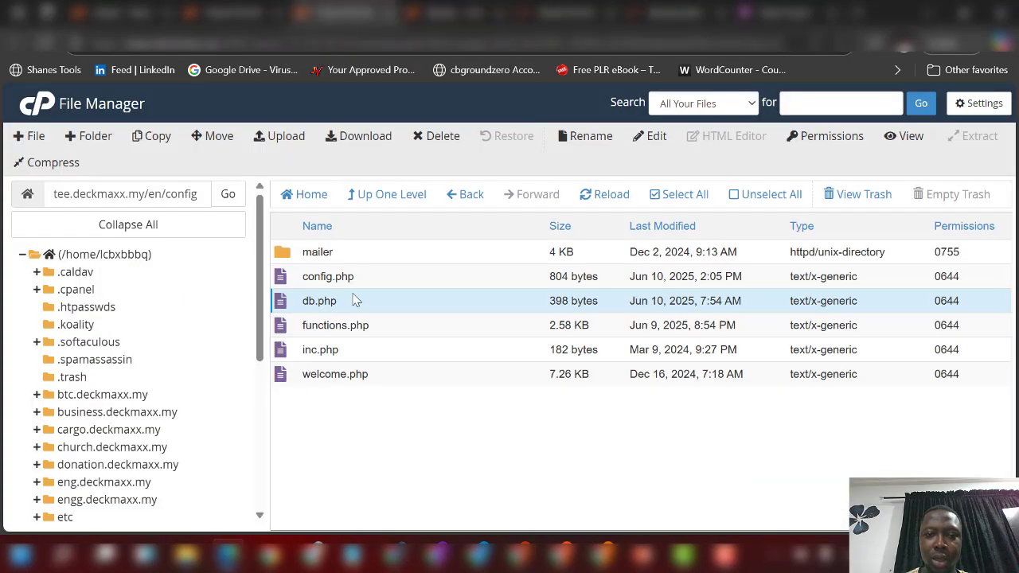
{"action": "right_click", "coordinate": [392, 280]}
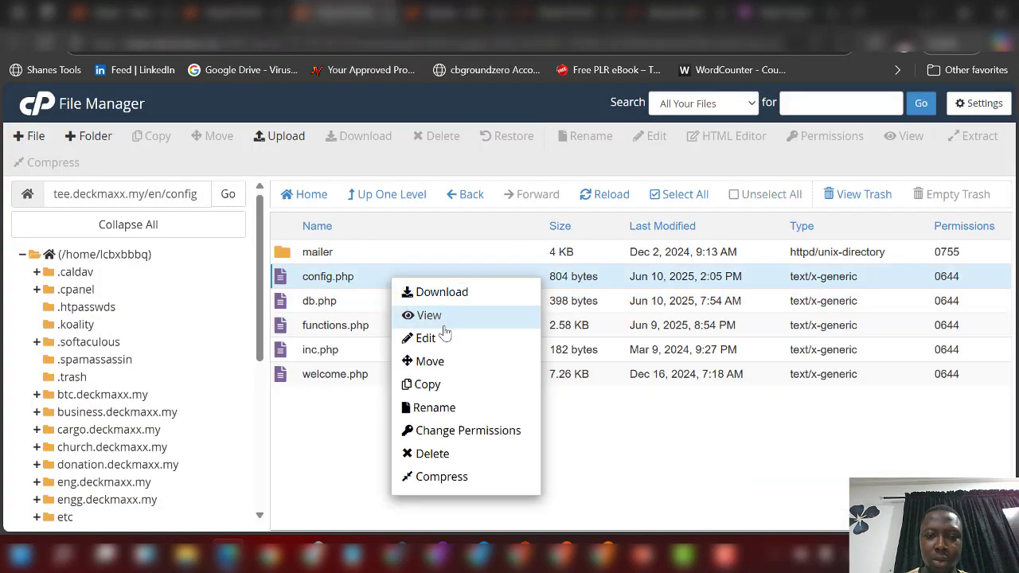
{"action": "left_click", "coordinate": [411, 337]}
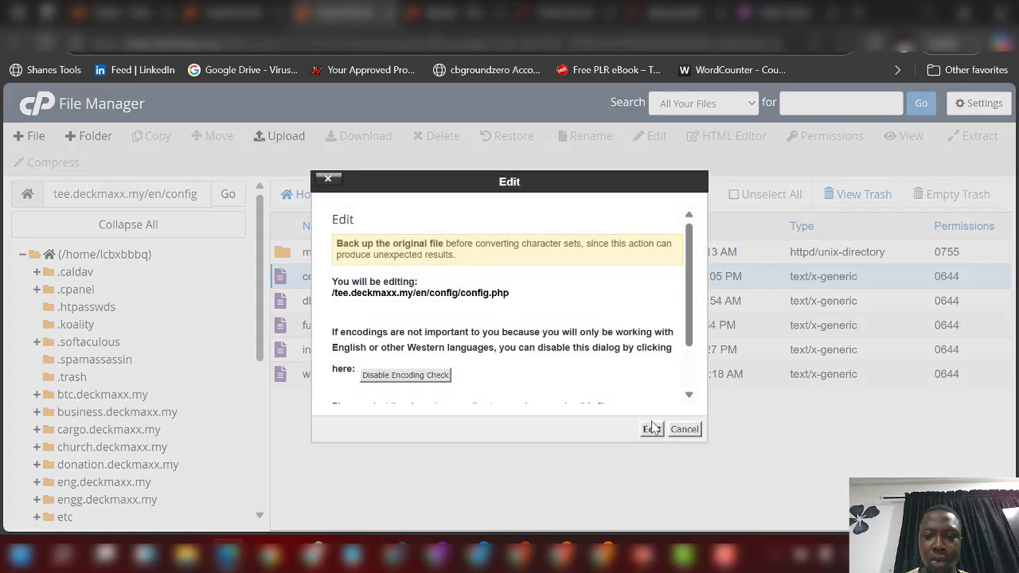
{"action": "left_click", "coordinate": [652, 429]}
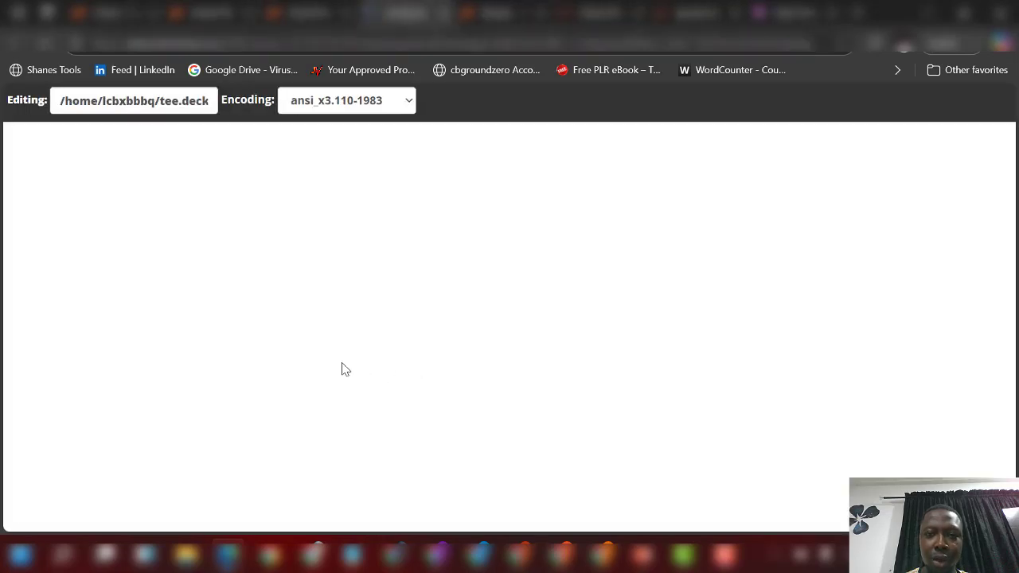
{"action": "scroll", "coordinate": [275, 352], "scroll_direction": "down", "scroll_amount": 2}
{"action": "scroll", "coordinate": [278, 352], "scroll_direction": "up", "scroll_amount": 2}
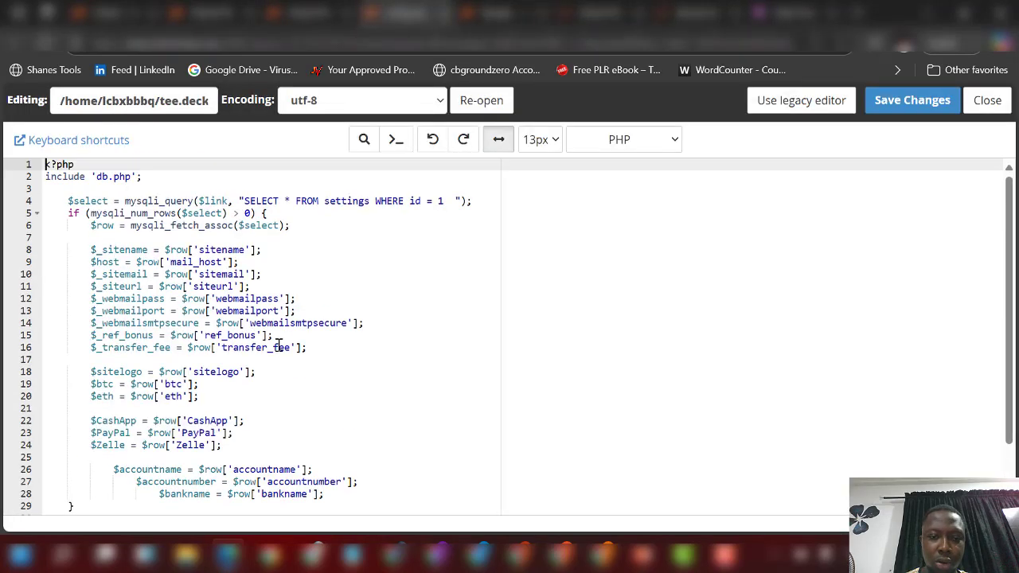
{"action": "scroll", "coordinate": [283, 343], "scroll_direction": "down", "scroll_amount": 2}
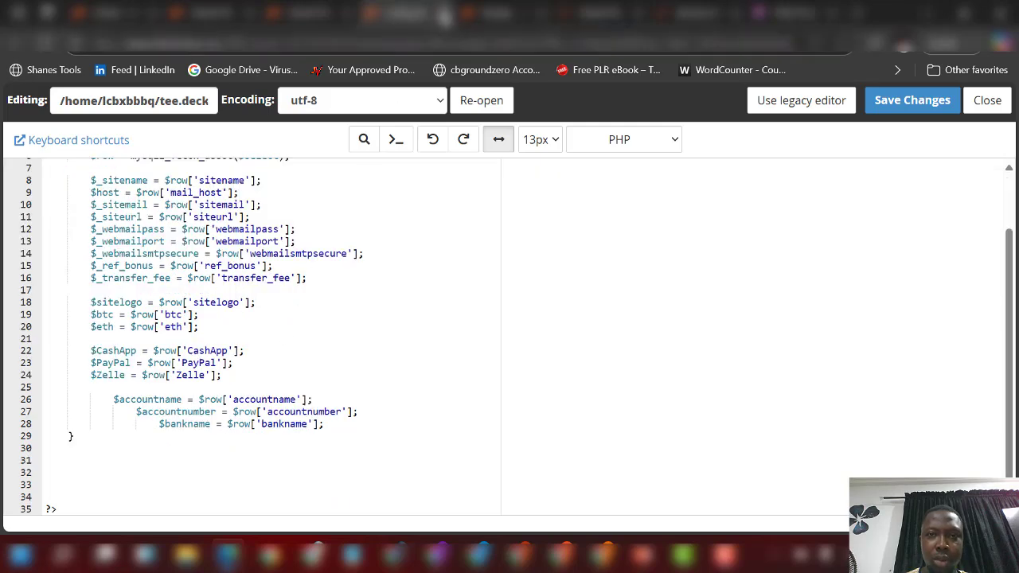
{"action": "left_click", "coordinate": [444, 14]}
Step: Open functions.php in the code editor to review its sendMail SMTP settings
{"action": "right_click", "coordinate": [388, 323]}
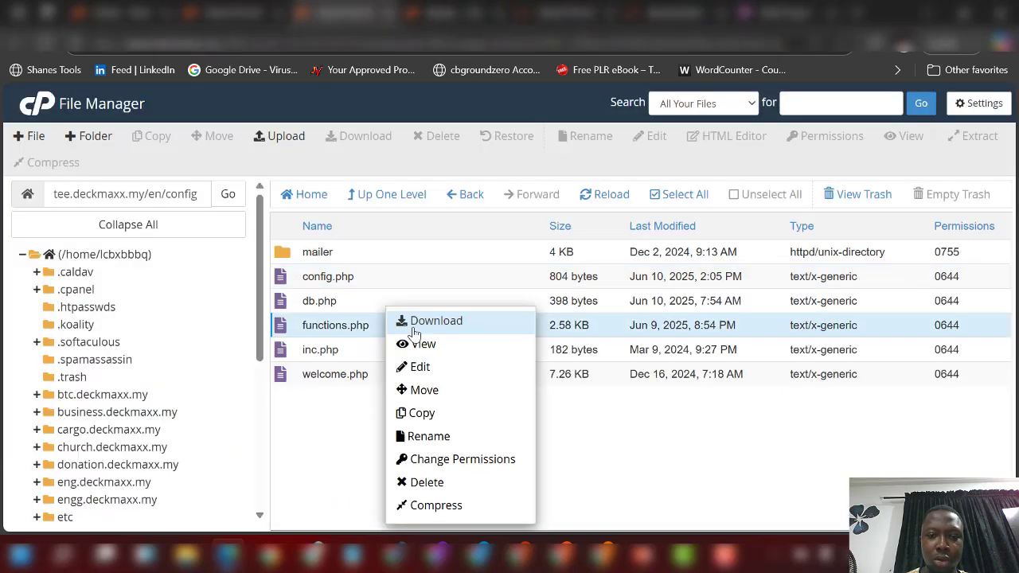
{"action": "left_click", "coordinate": [460, 379]}
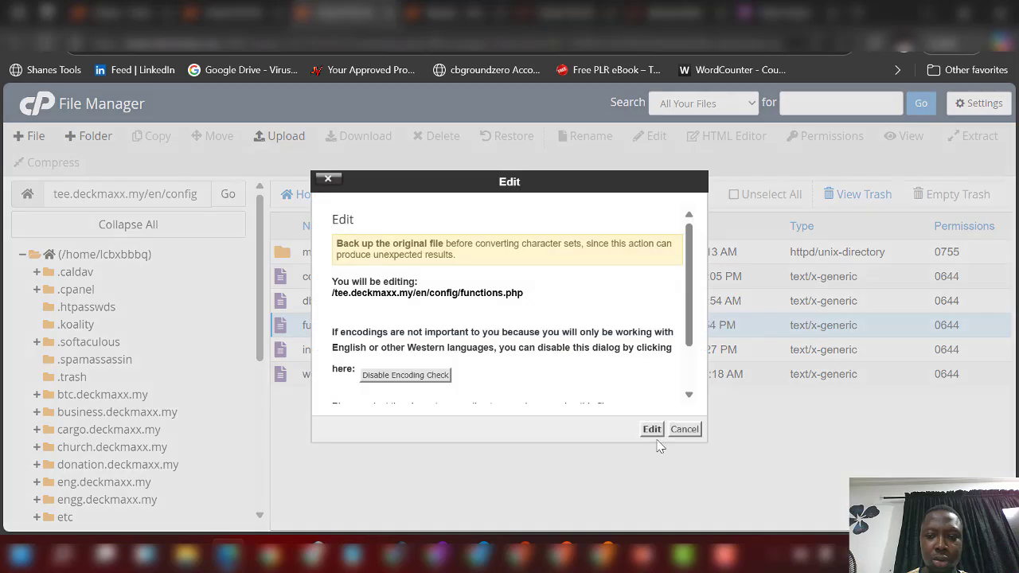
{"action": "left_click", "coordinate": [651, 430]}
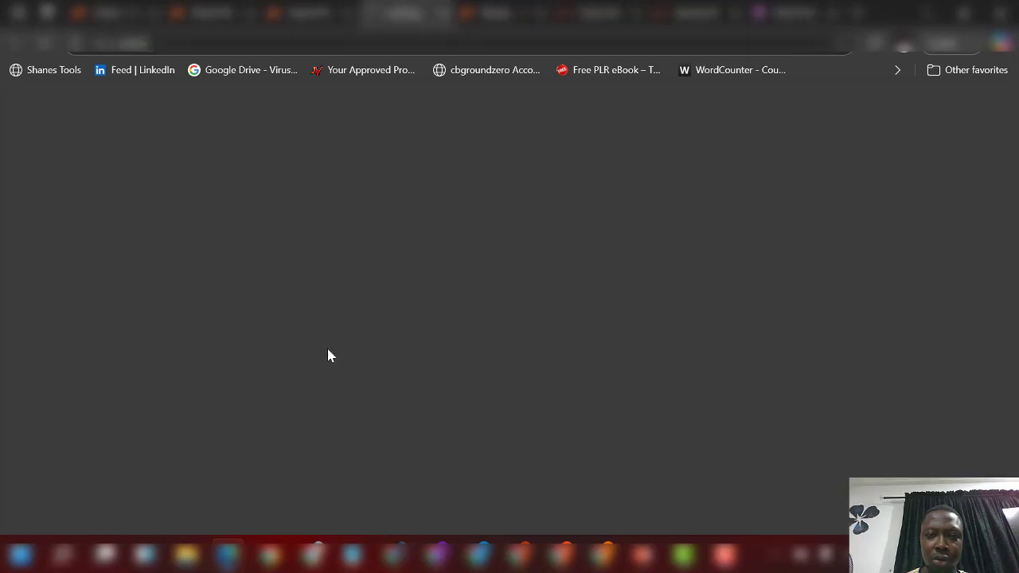
{"action": "scroll", "coordinate": [252, 360], "scroll_direction": "down", "scroll_amount": 1}
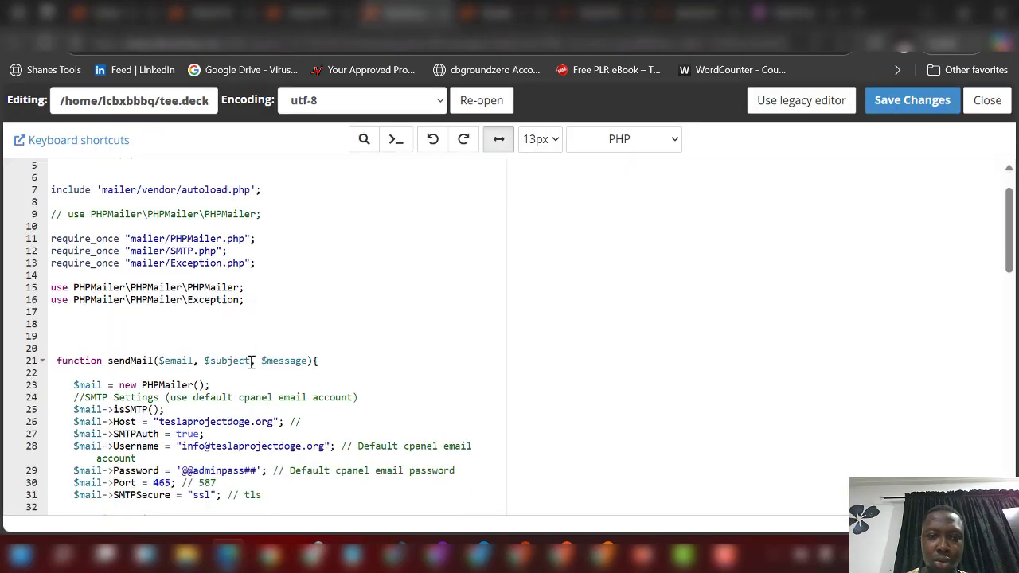
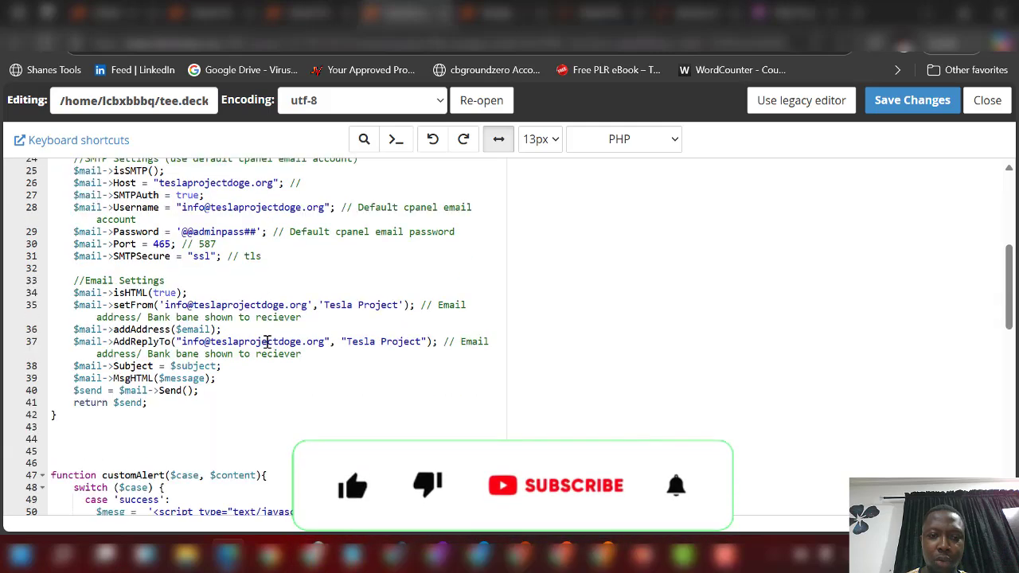
Step: Scroll functions.php back up to line 1 to finish reviewing the sendMail function
{"action": "scroll", "coordinate": [274, 341], "scroll_direction": "up", "scroll_amount": 8}
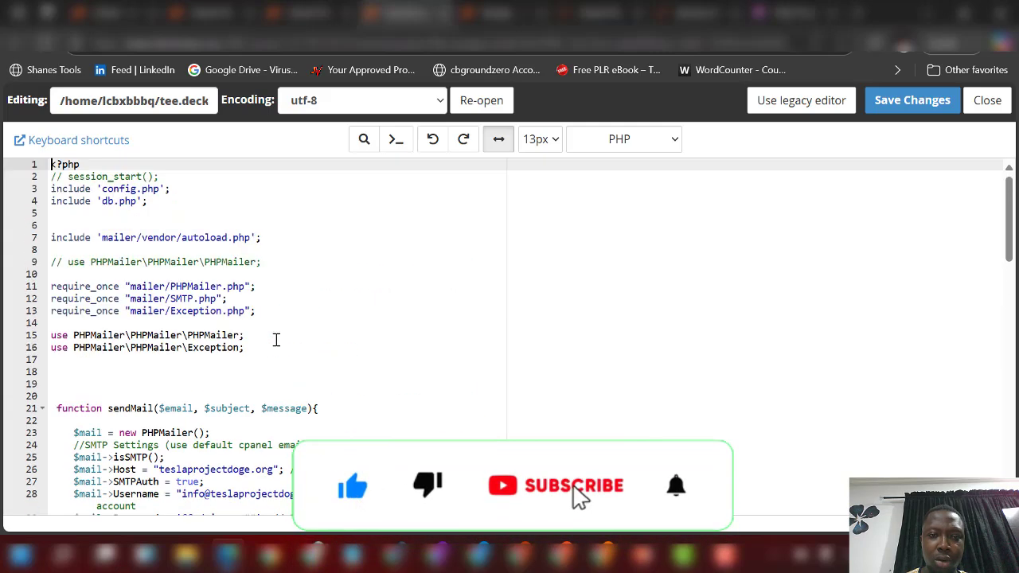
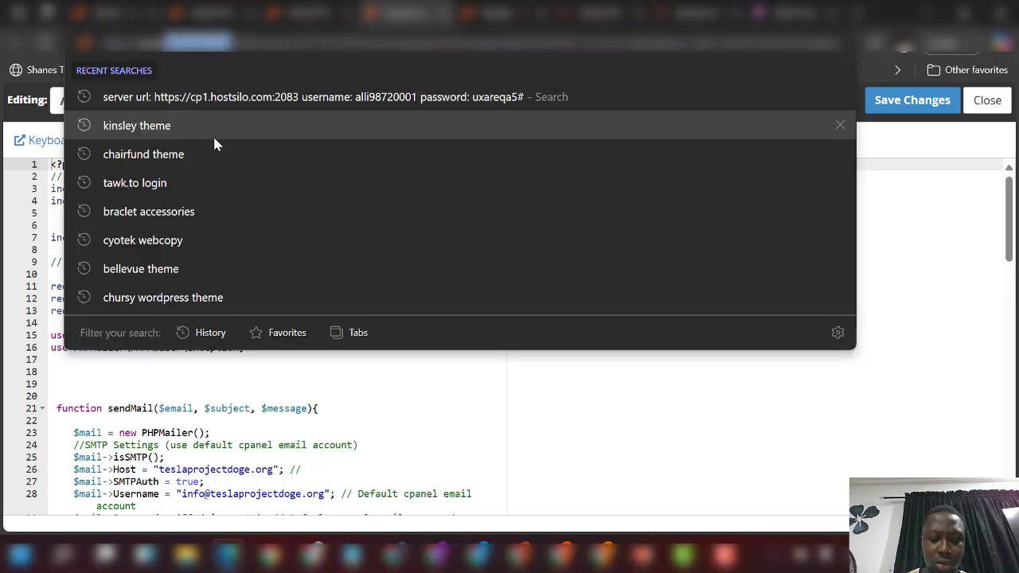
Step: Replace teslaprojectdoge.org with deckmaxx.my in the SMTP Host and Username lines
{"action": "left_click_drag", "start_coordinate": [271, 470], "coordinate": [160, 470]}
{"action": "type", "text": "deckmaxx.my"}
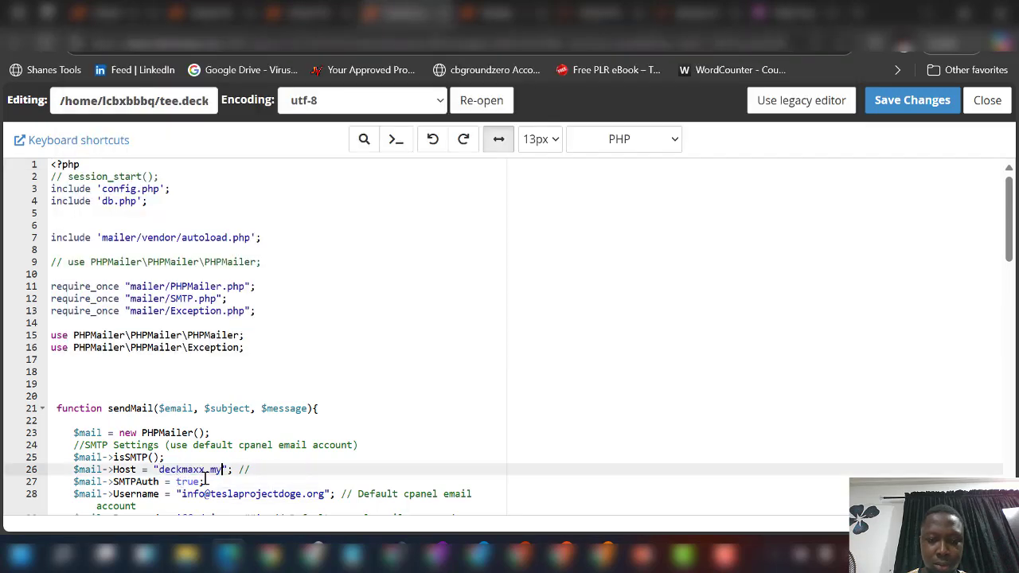
{"action": "left_click_drag", "start_coordinate": [326, 494], "coordinate": [219, 494]}
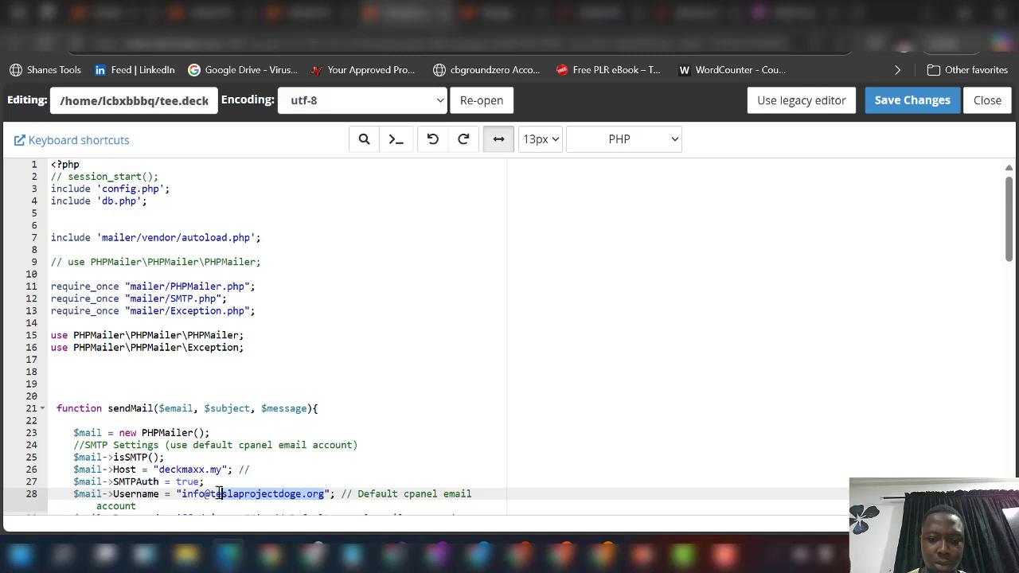
{"action": "type", "text": "deckmaxx.my"}
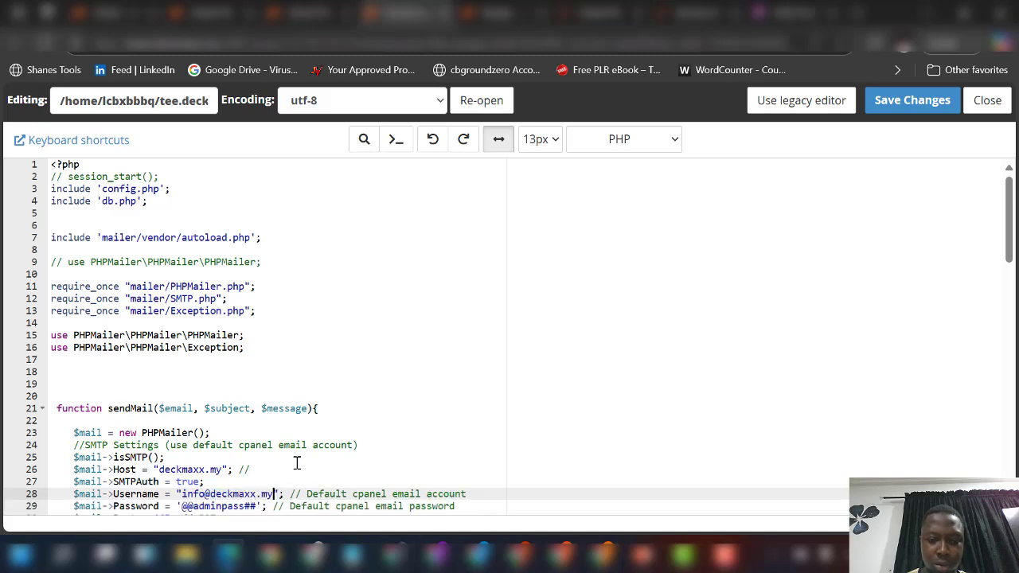
Step: Start editing the SMTP Password string to the new password
{"action": "scroll", "coordinate": [296, 463], "scroll_direction": "down", "scroll_amount": 1}
{"action": "left_click", "coordinate": [218, 459]}
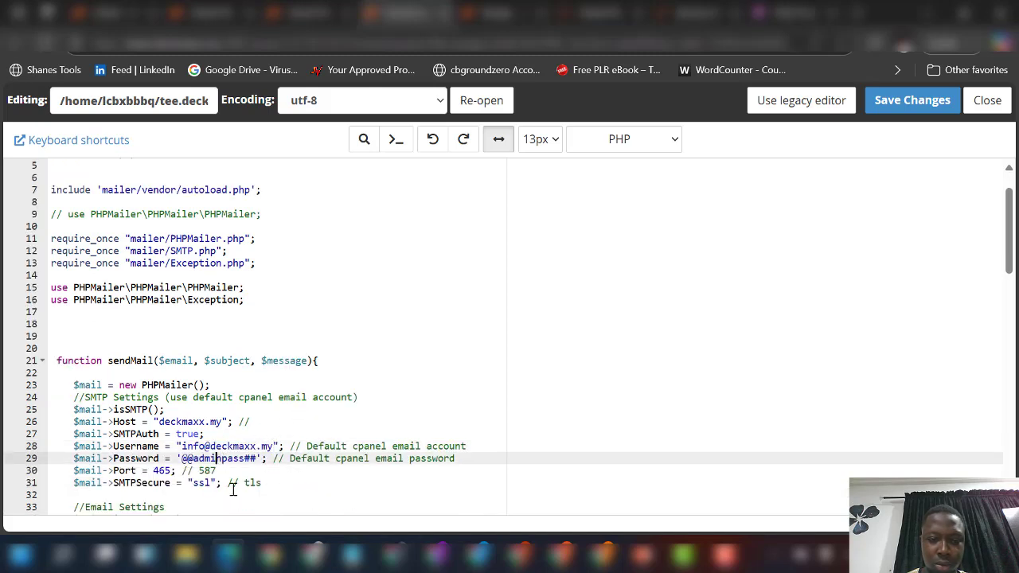
{"action": "key", "text": "BackSpace"}
{"action": "key", "text": "BackSpace"}
{"action": "key", "text": "BackSpace"}
{"action": "key", "text": "BackSpace"}
{"action": "key", "text": "BackSpace"}
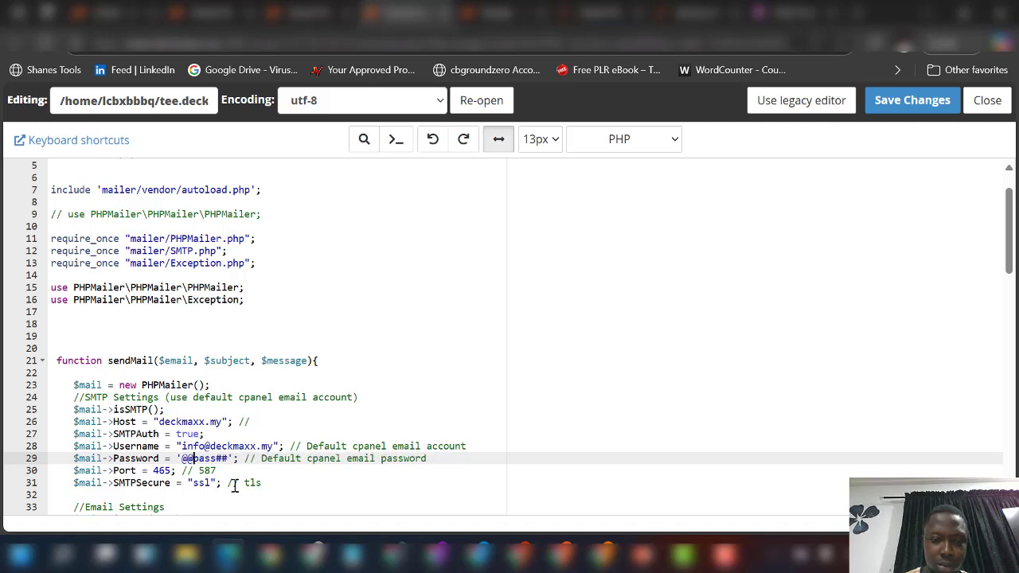
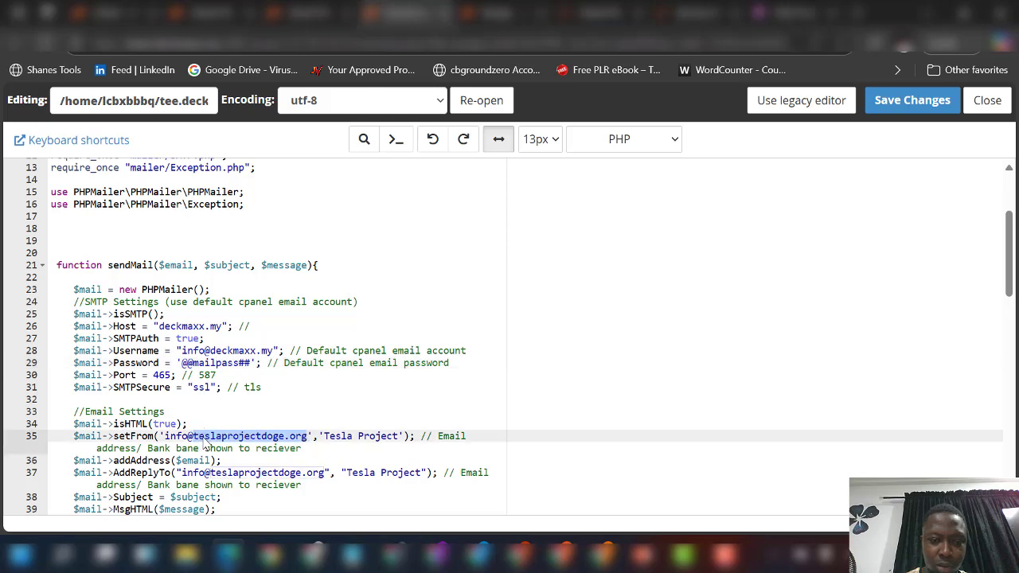
Step: Search for teslaprojectdoge.org and paste deckmaxx.my as its replacement in the find-and-replace bar
{"action": "key", "text": "ctrl+h"}
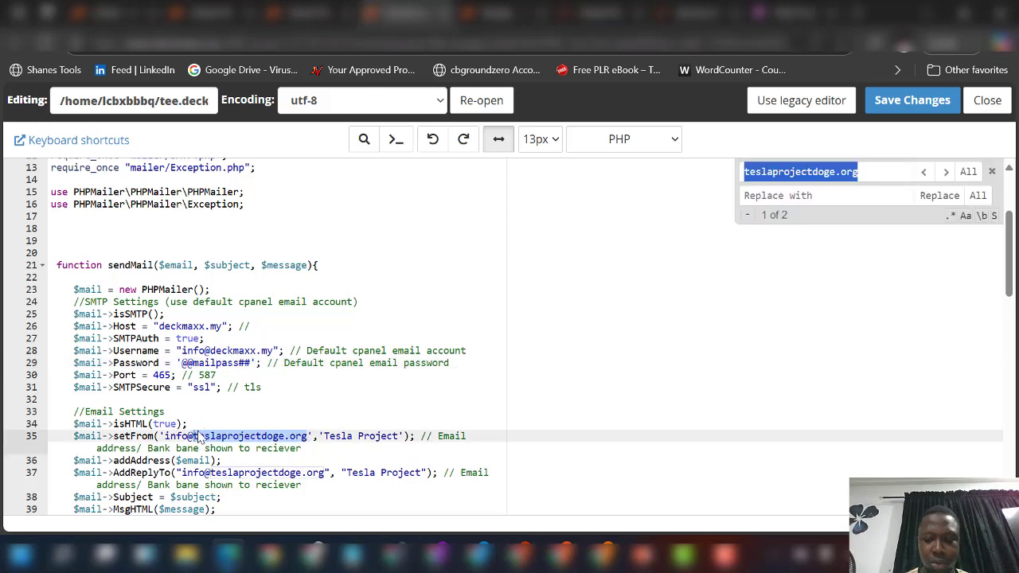
{"action": "left_click", "coordinate": [792, 197]}
{"action": "type", "text": "deckmaxx.my"}
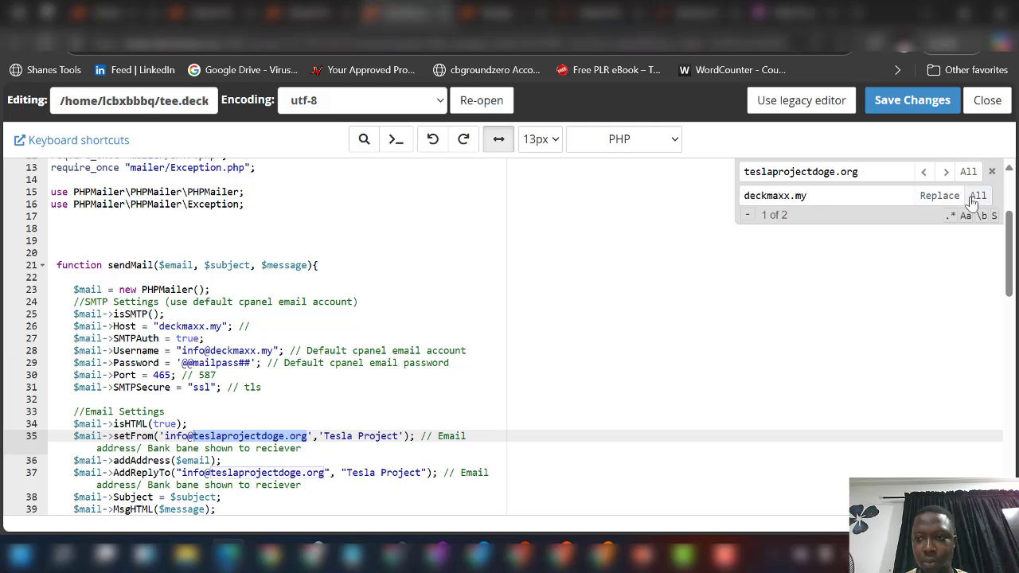
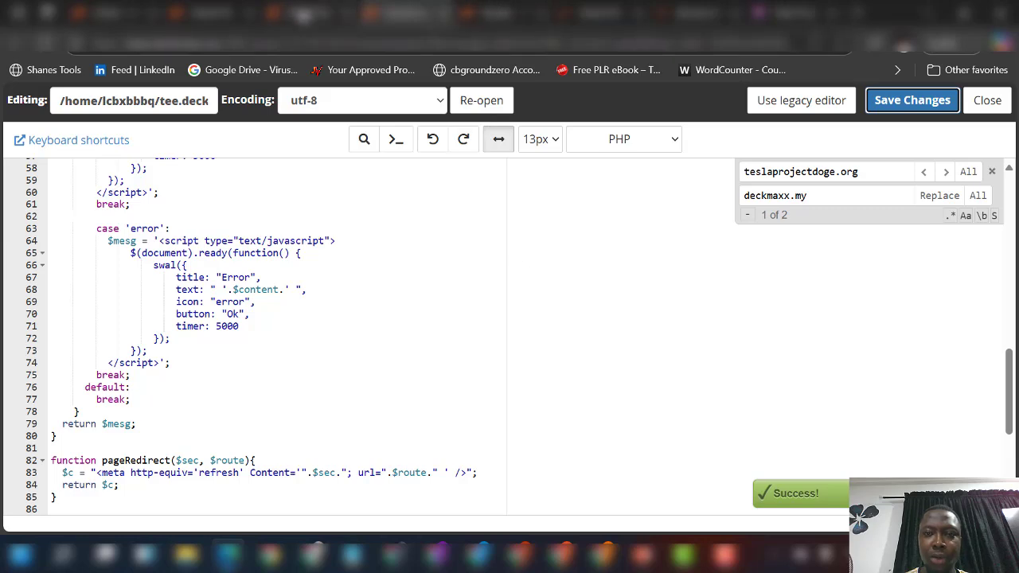
Step: Switch back to the File Manager tab showing the config folder listing
{"action": "left_click", "coordinate": [295, 14]}
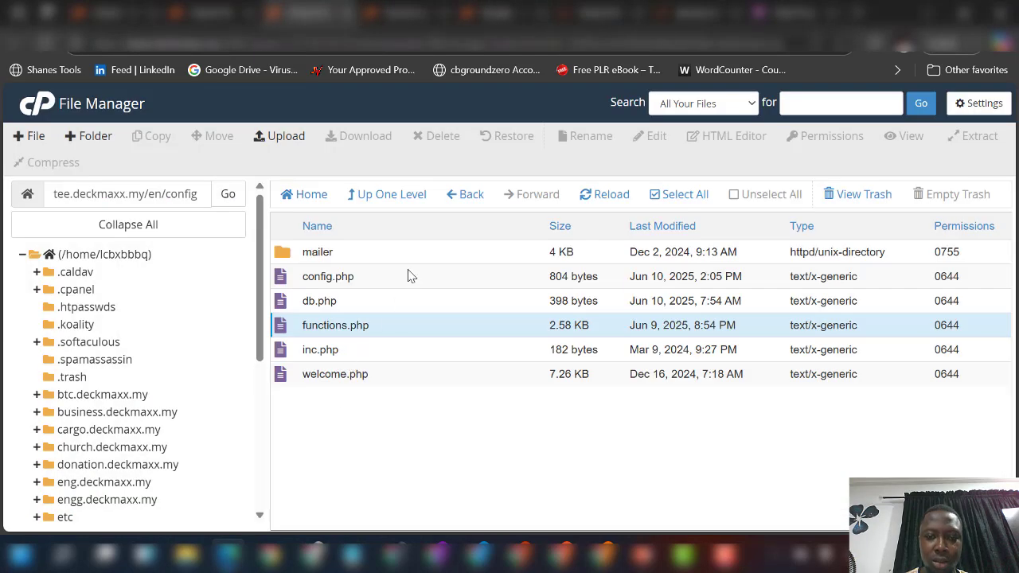
Step: Go up one level from config to the en folder
{"action": "left_click", "coordinate": [388, 204]}
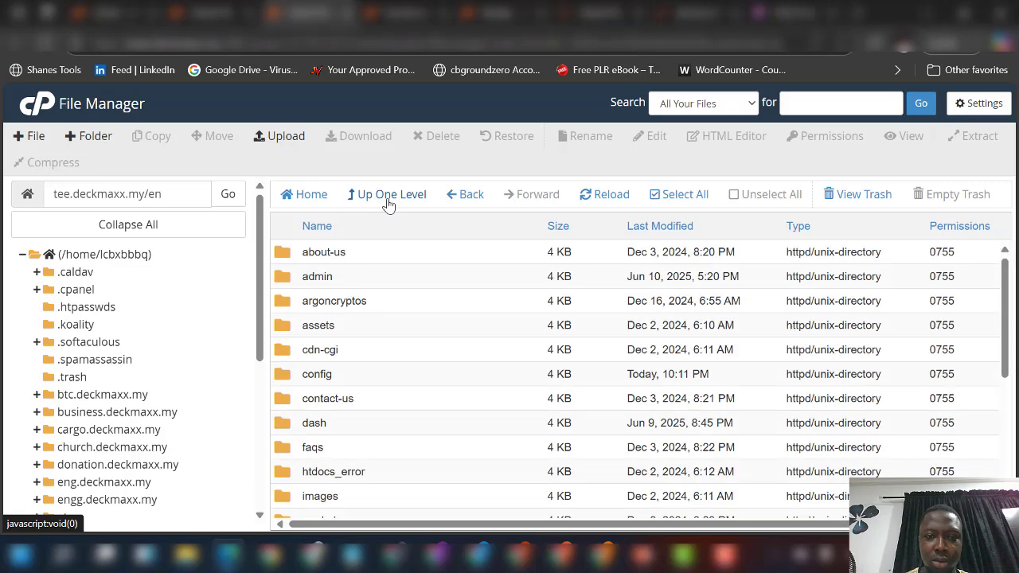
{"action": "scroll", "coordinate": [384, 407], "scroll_direction": "down", "scroll_amount": 5}
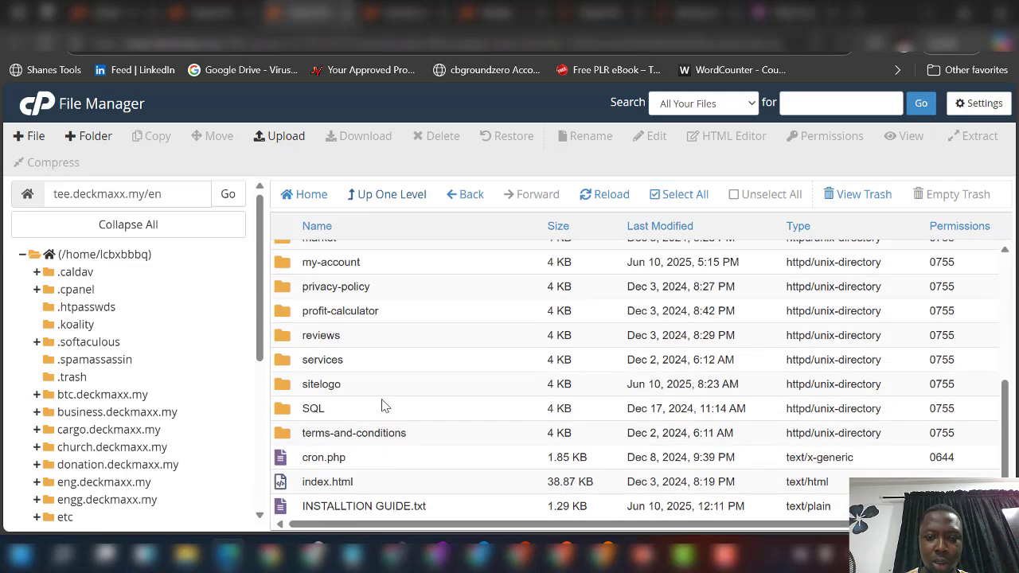
{"action": "scroll", "coordinate": [396, 423], "scroll_direction": "up", "scroll_amount": 2}
{"action": "scroll", "coordinate": [397, 422], "scroll_direction": "up", "scroll_amount": 2}
Step: Go up to the tee.deckmaxx.my folder and locate oceanlog_tsladbb (1).sql in its listing
{"action": "left_click", "coordinate": [387, 201]}
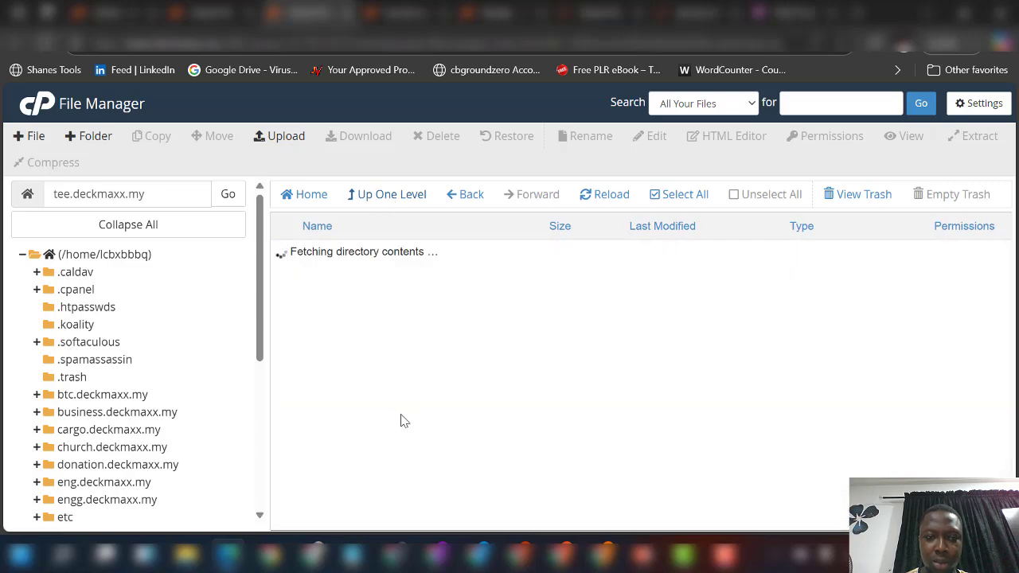
{"action": "scroll", "coordinate": [353, 457], "scroll_direction": "down", "scroll_amount": 10}
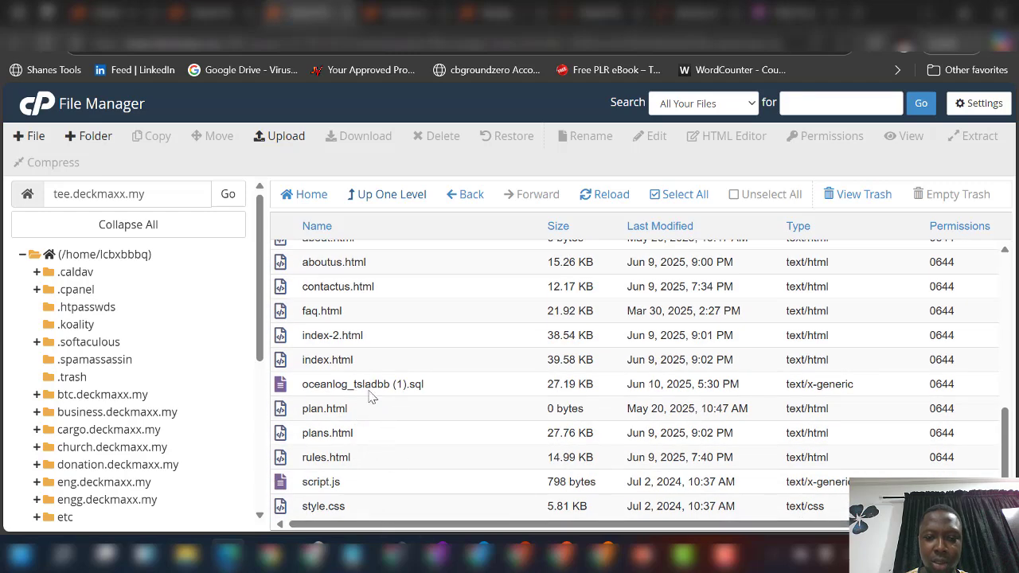
{"action": "scroll", "coordinate": [374, 400], "scroll_direction": "up", "scroll_amount": 10}
{"action": "scroll", "coordinate": [387, 407], "scroll_direction": "down", "scroll_amount": 2}
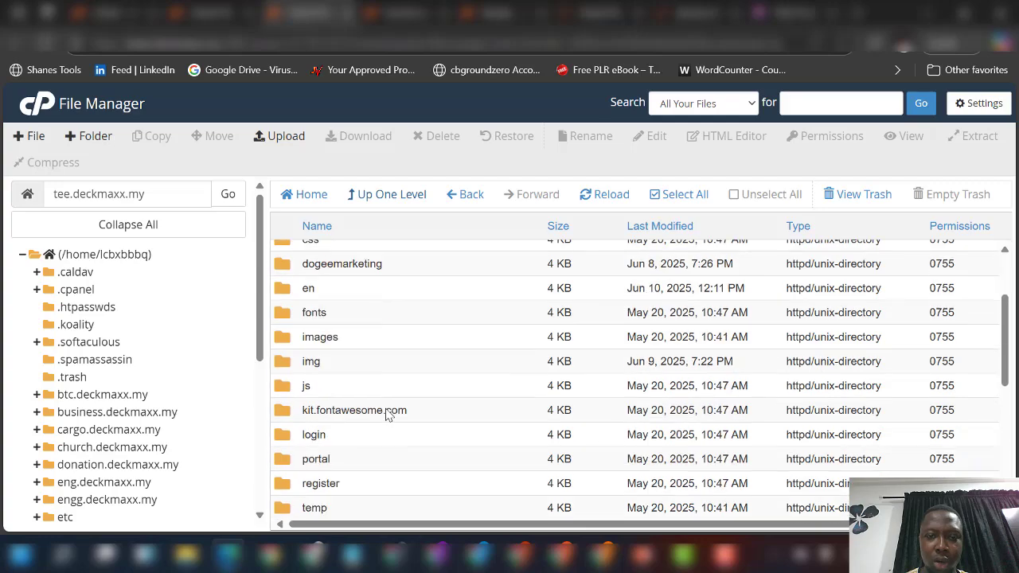
{"action": "scroll", "coordinate": [387, 414], "scroll_direction": "down", "scroll_amount": 8}
{"action": "scroll", "coordinate": [417, 428], "scroll_direction": "up", "scroll_amount": 8}
{"action": "scroll", "coordinate": [367, 420], "scroll_direction": "up", "scroll_amount": 2}
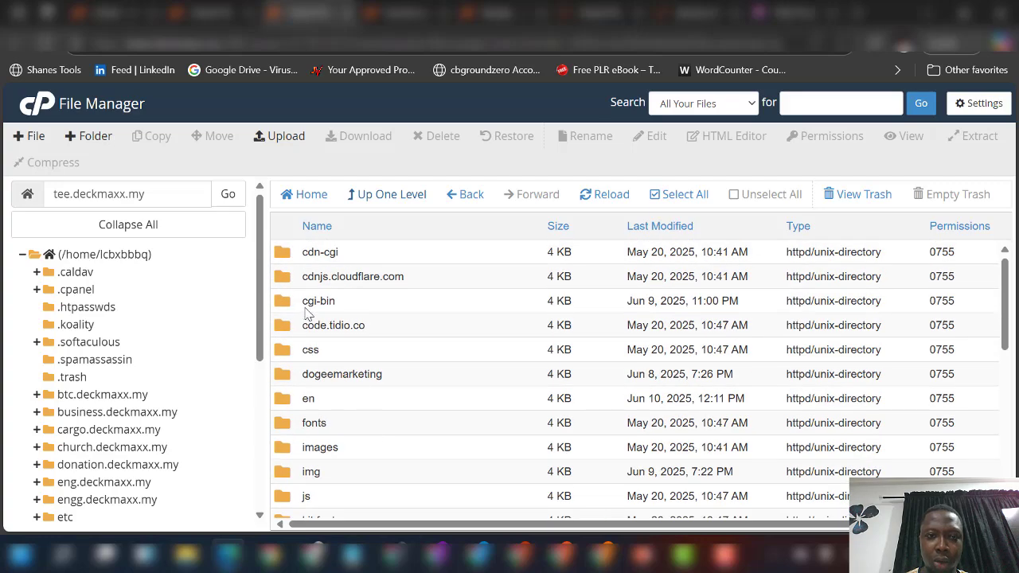
{"action": "scroll", "coordinate": [343, 367], "scroll_direction": "down", "scroll_amount": 6}
{"action": "scroll", "coordinate": [380, 419], "scroll_direction": "up", "scroll_amount": 1}
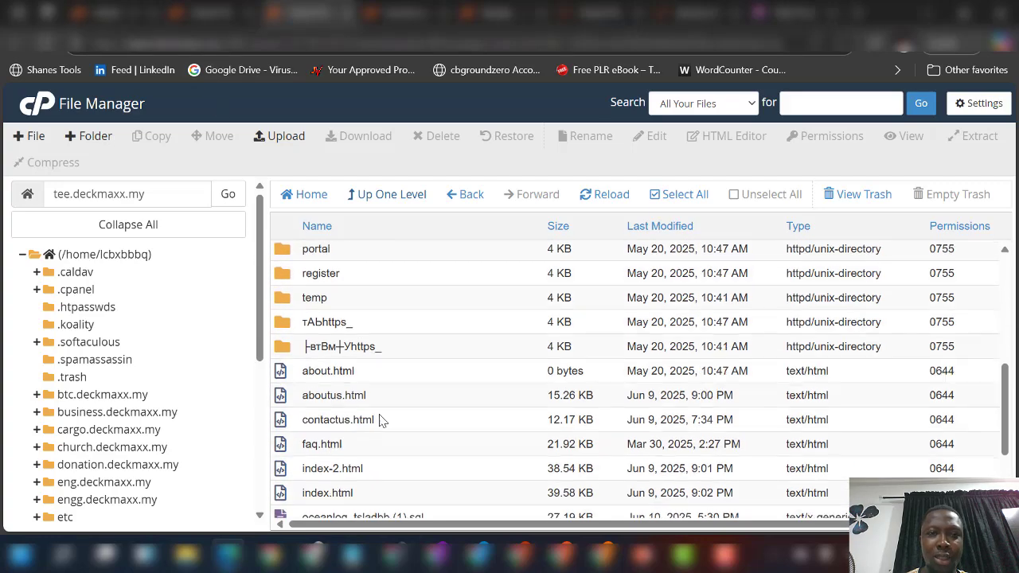
{"action": "scroll", "coordinate": [382, 422], "scroll_direction": "down", "scroll_amount": 2}
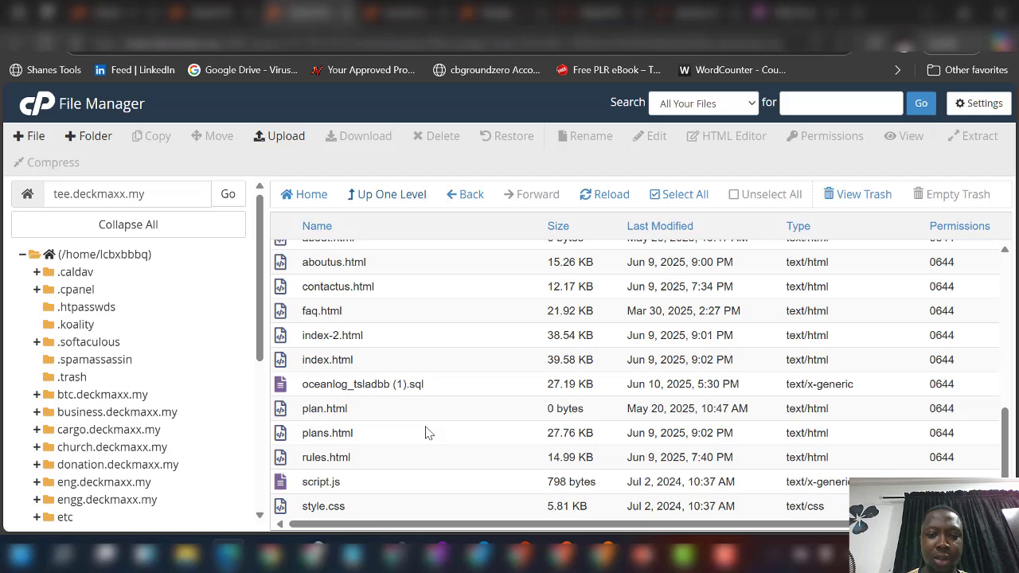
Step: Download oceanlog_tsladbb (1).sql, then return to the Database Wizard tab
{"action": "right_click", "coordinate": [460, 393]}
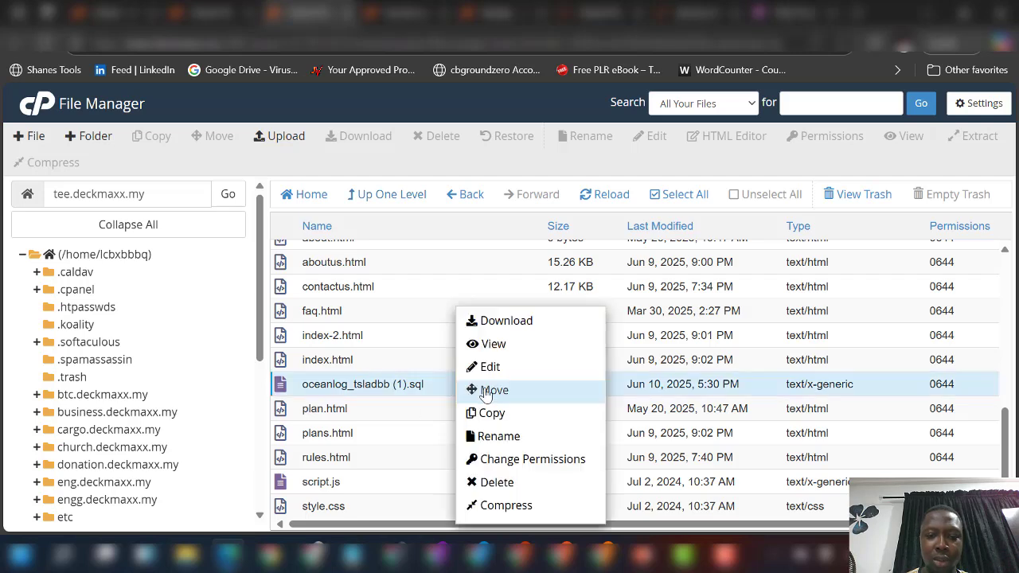
{"action": "left_click", "coordinate": [506, 327]}
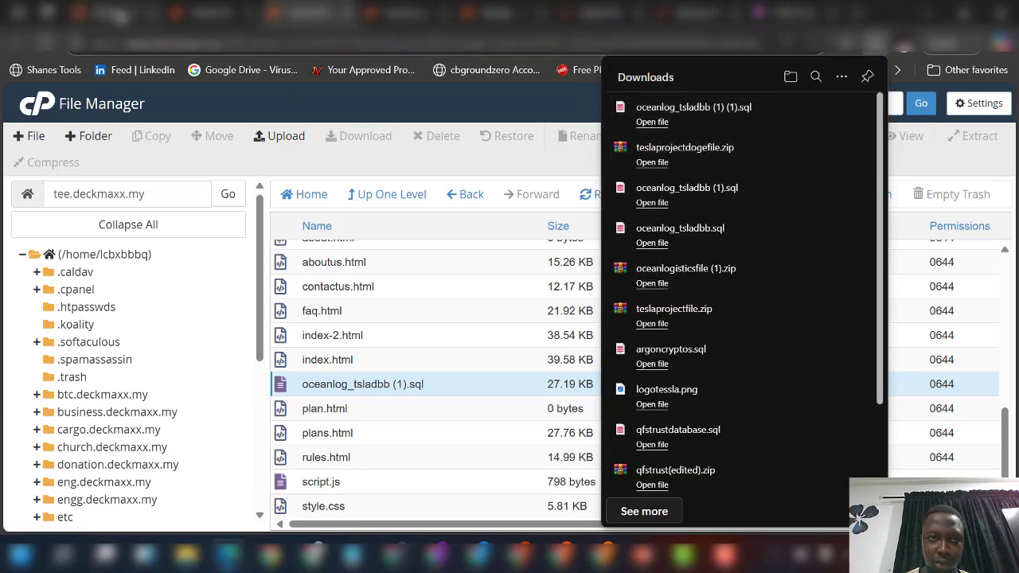
{"action": "left_click", "coordinate": [124, 12]}
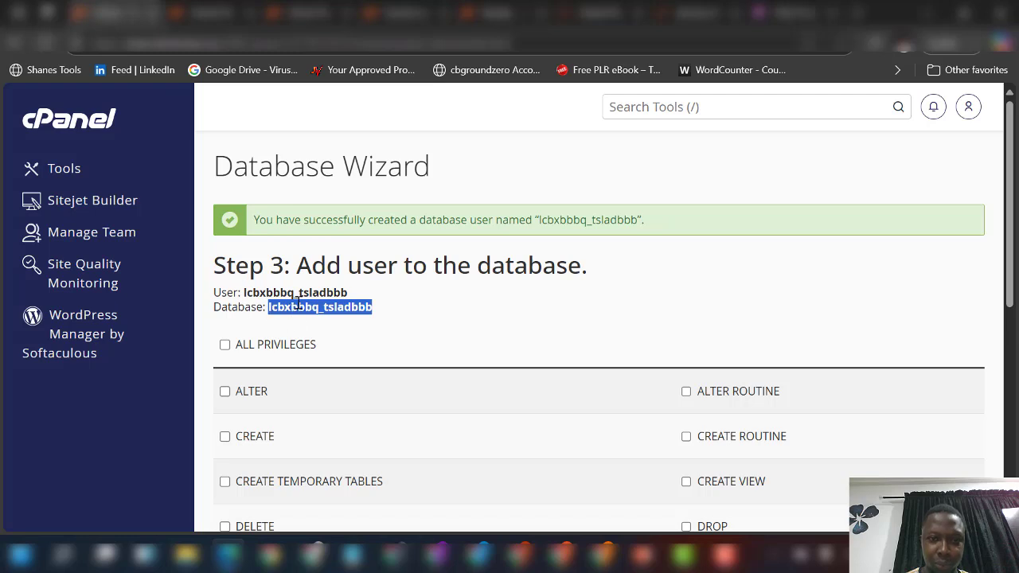
Step: Grant the user ALL PRIVILEGES on tsladbbb and finish the wizard at Step 4
{"action": "left_click", "coordinate": [224, 345]}
{"action": "scroll", "coordinate": [258, 367], "scroll_direction": "down", "scroll_amount": 5}
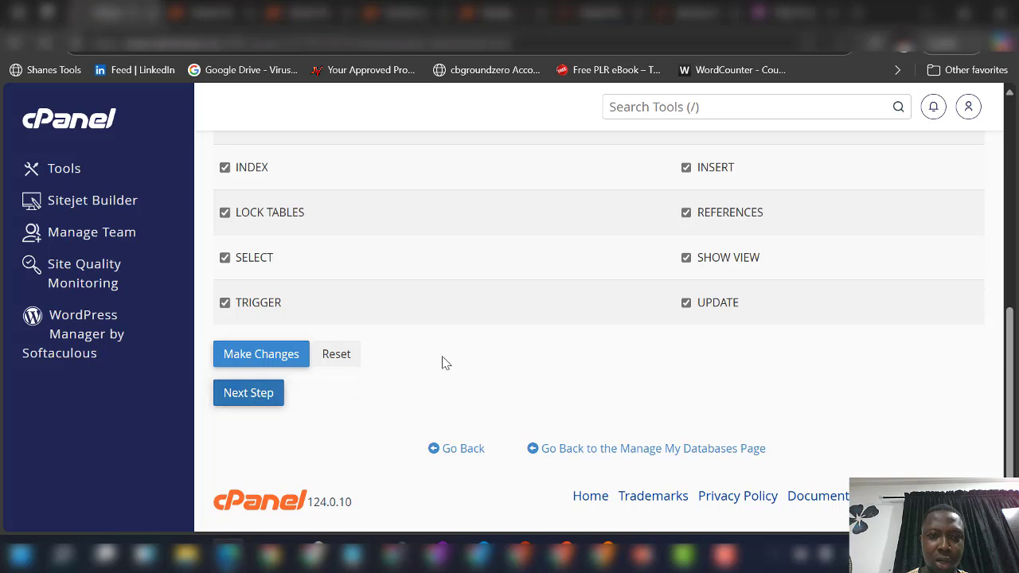
{"action": "left_click", "coordinate": [271, 394]}
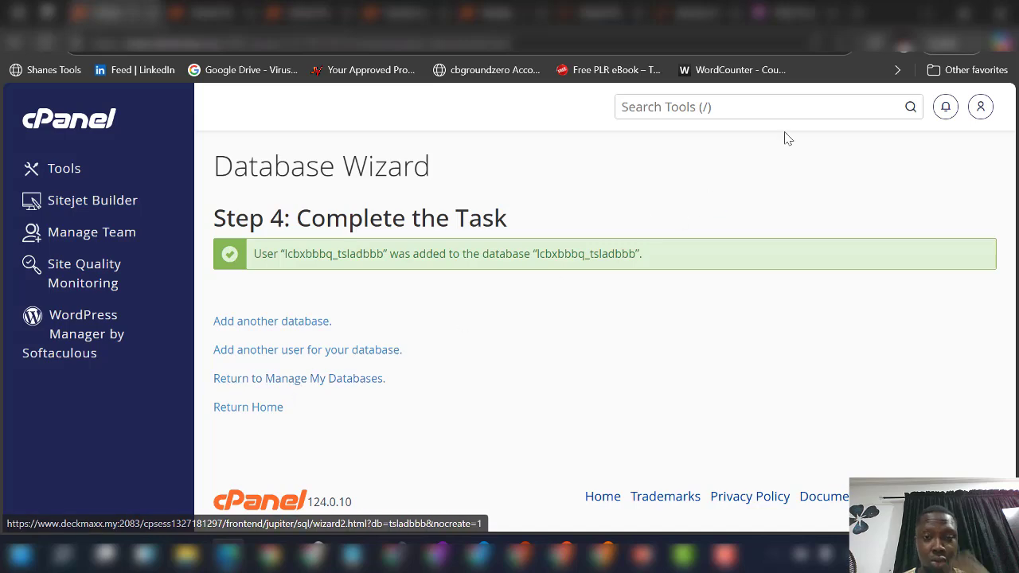
{"action": "left_click", "coordinate": [705, 108]}
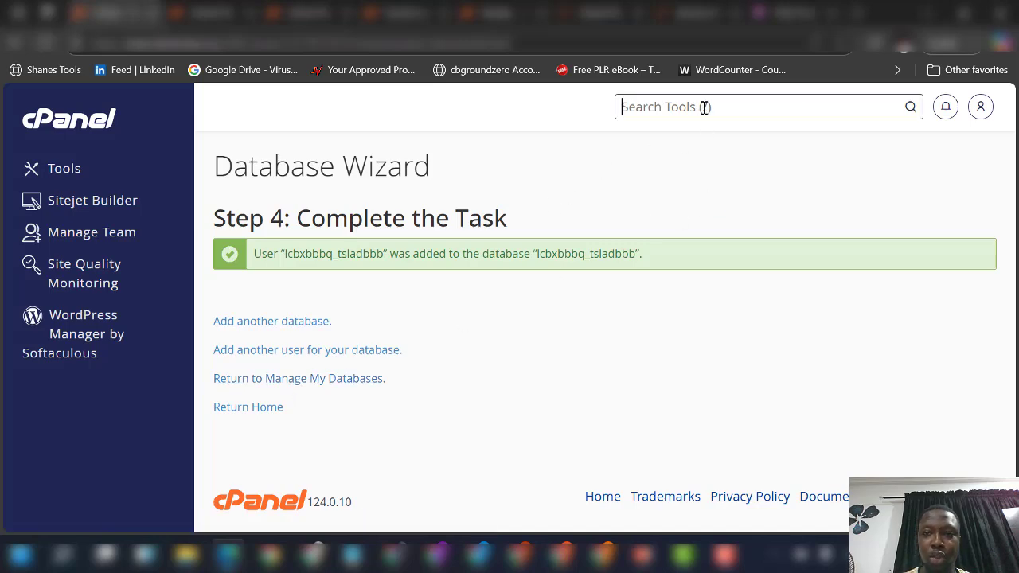
Step: Search cPanel tools for 'php' and open phpMyAdmin to view the account's databases
{"action": "type", "text": "php"}
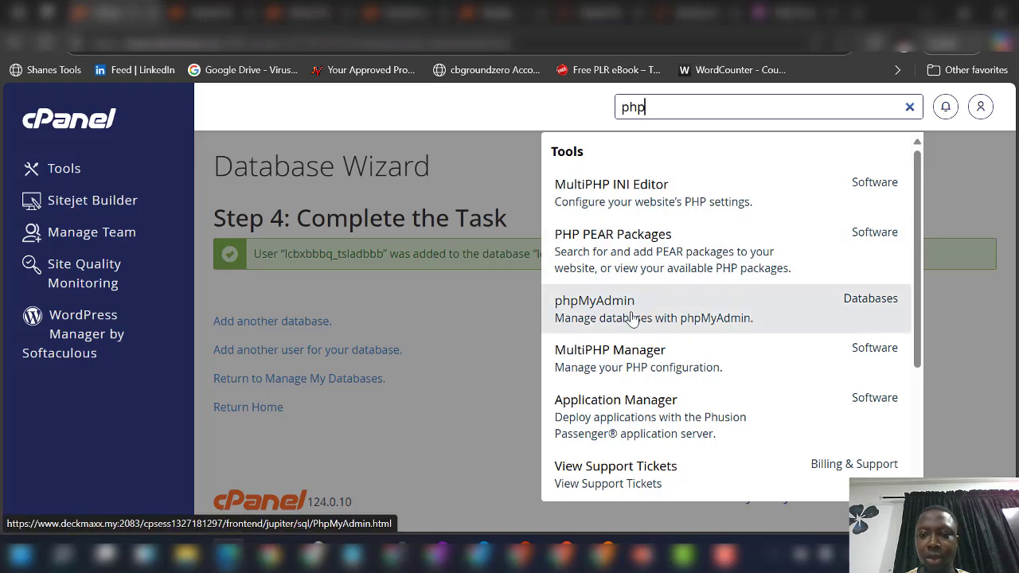
{"action": "left_click", "coordinate": [633, 317]}
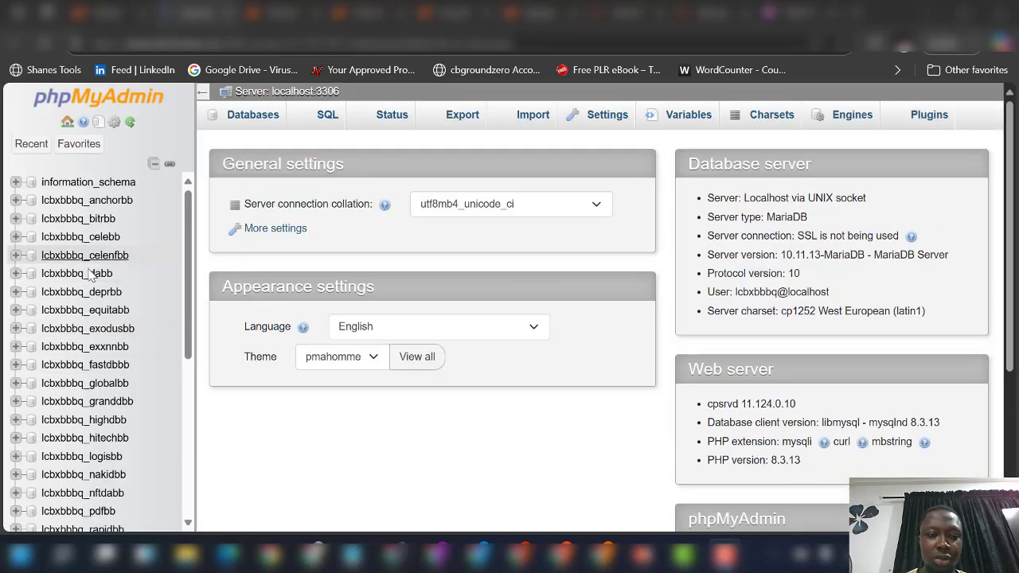
{"action": "scroll", "coordinate": [103, 372], "scroll_direction": "down", "scroll_amount": 5}
{"action": "scroll", "coordinate": [121, 420], "scroll_direction": "up", "scroll_amount": 5}
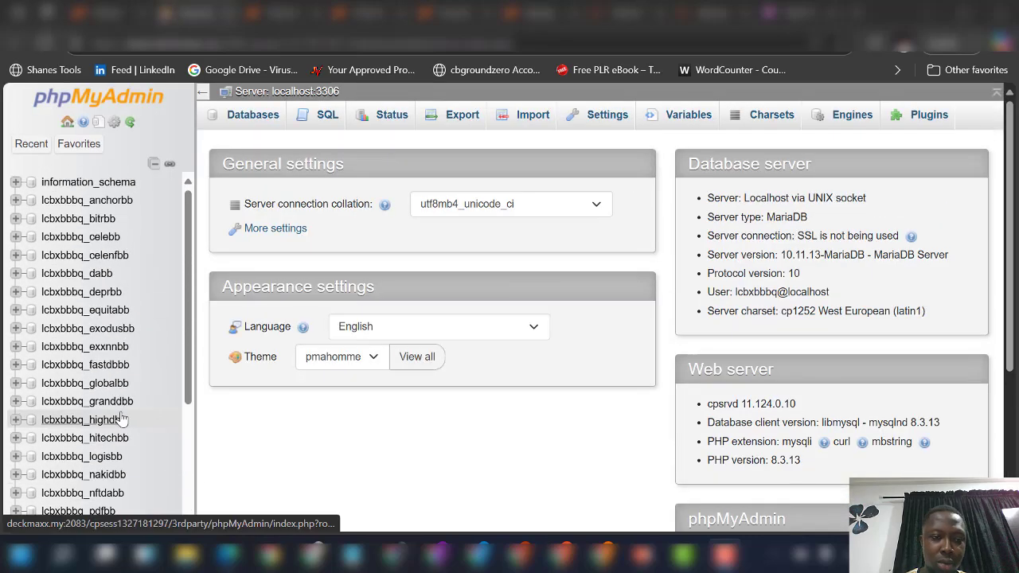
{"action": "scroll", "coordinate": [116, 398], "scroll_direction": "down", "scroll_amount": 5}
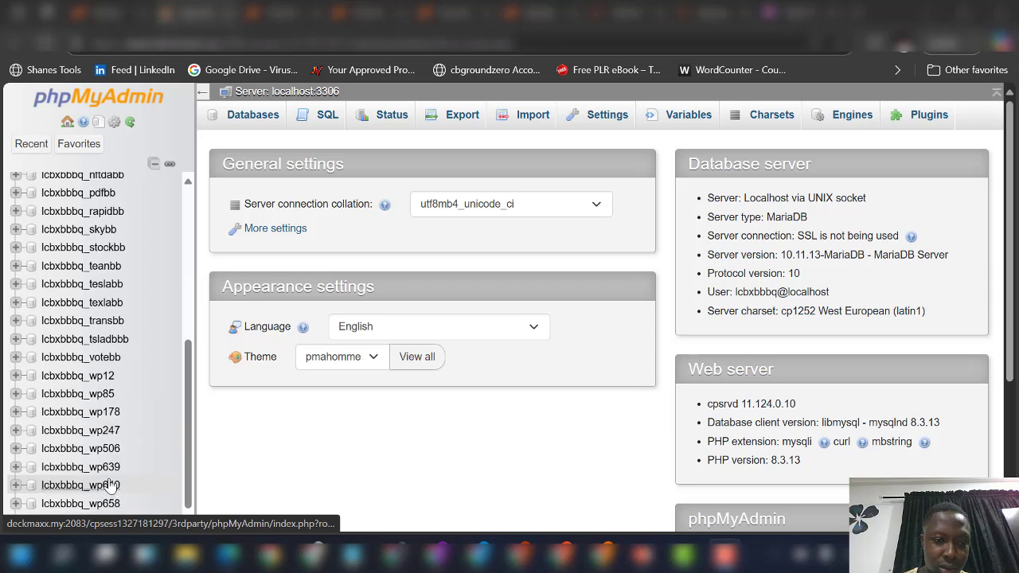
Step: Import oceanlog_tsladbb (1) (1).sql into the tsladbbb database from its Import tab
{"action": "left_click", "coordinate": [114, 329]}
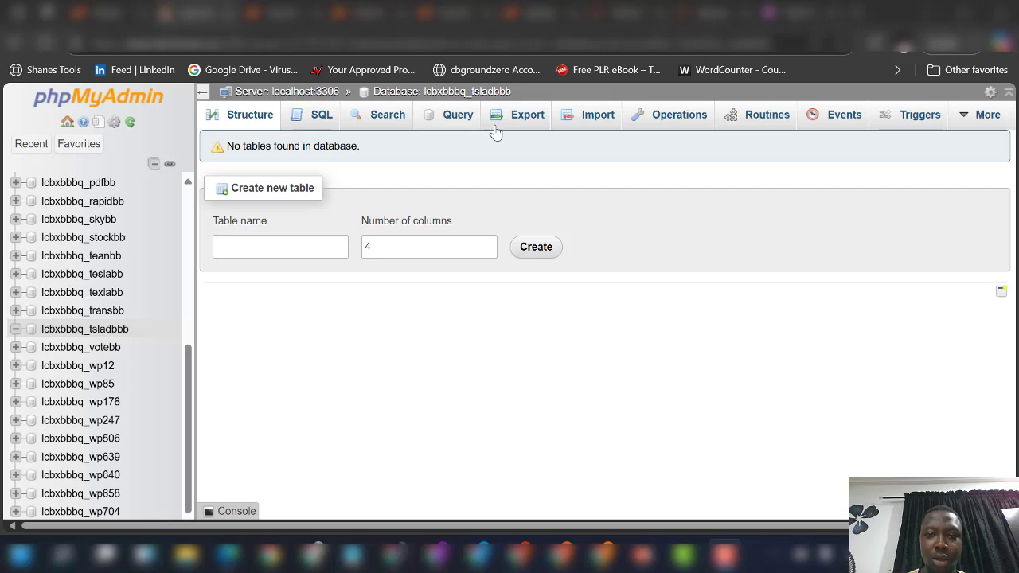
{"action": "left_click", "coordinate": [599, 115]}
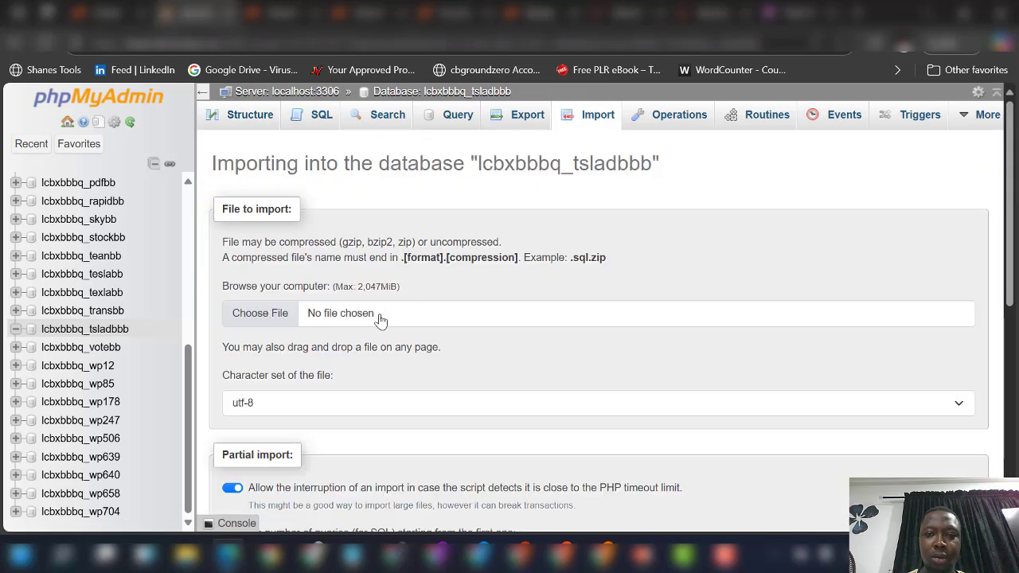
{"action": "left_click", "coordinate": [266, 318]}
{"action": "left_click", "coordinate": [266, 315]}
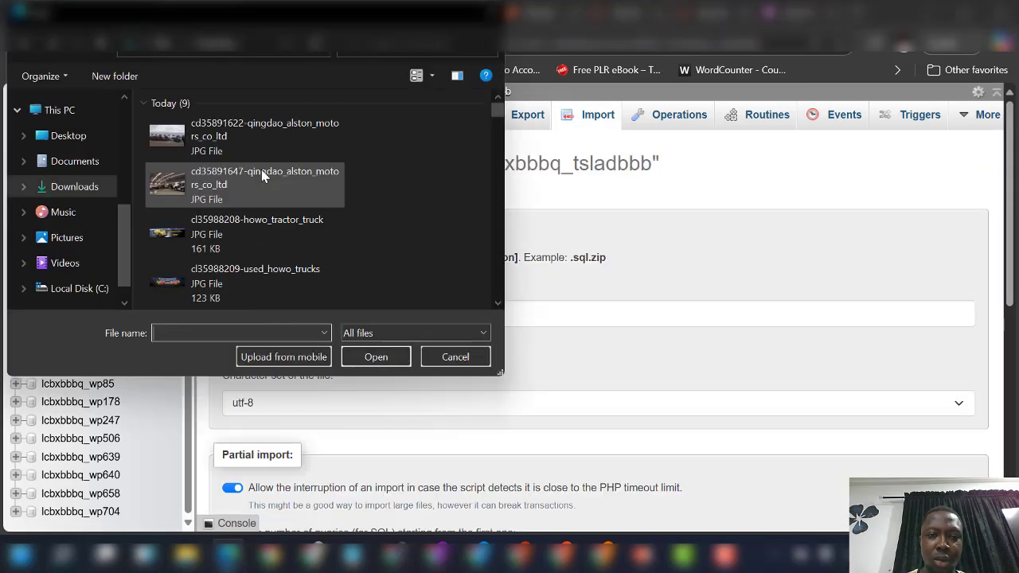
{"action": "left_click", "coordinate": [257, 125]}
{"action": "left_click", "coordinate": [373, 352]}
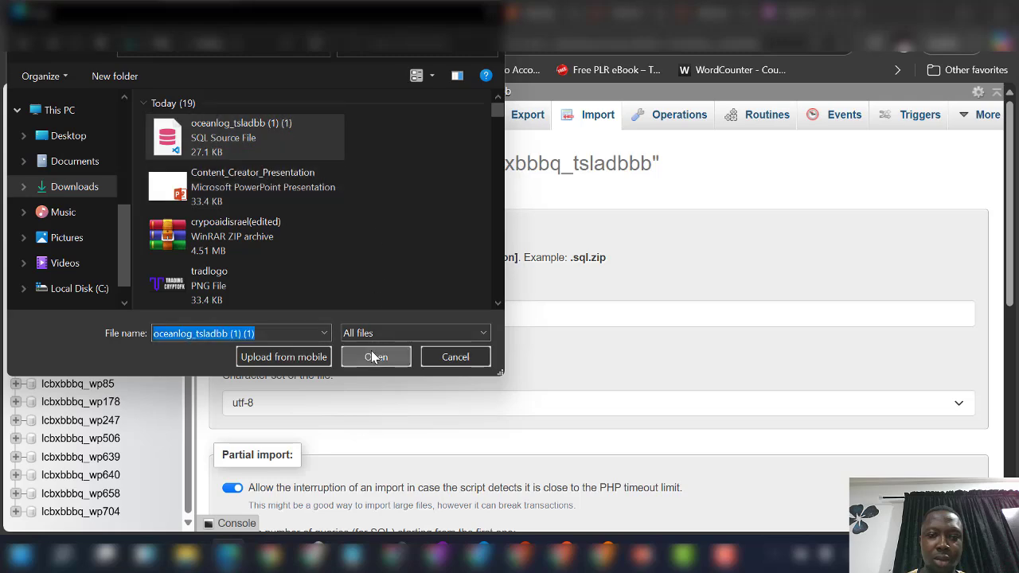
{"action": "scroll", "coordinate": [375, 326], "scroll_direction": "down", "scroll_amount": 1}
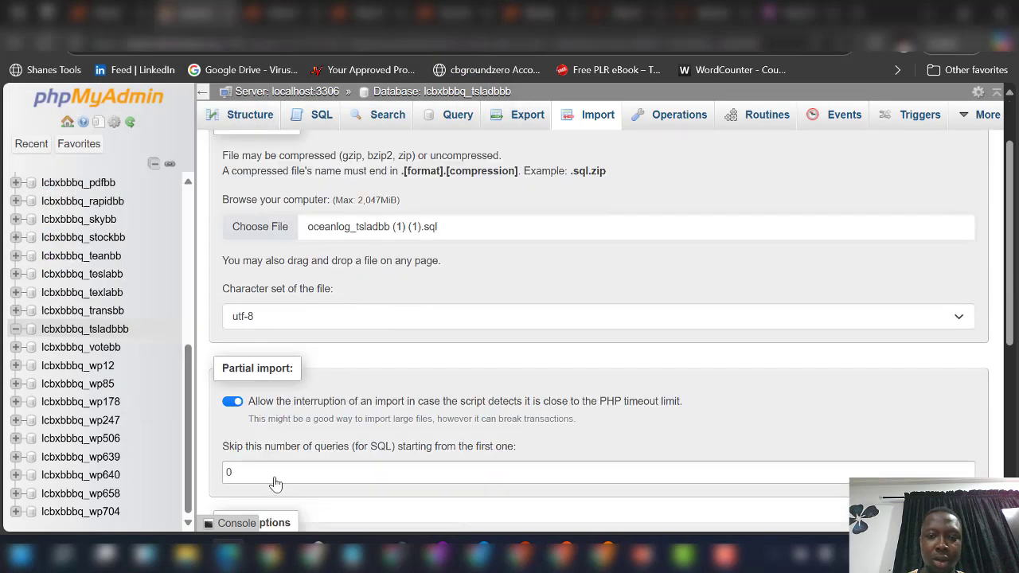
{"action": "scroll", "coordinate": [987, 355], "scroll_direction": "down", "scroll_amount": 5}
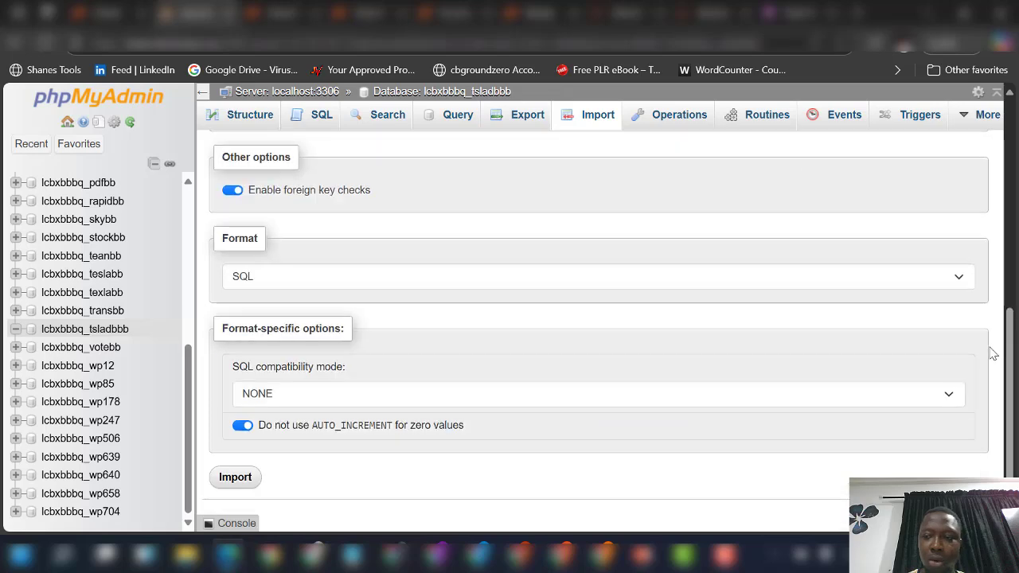
{"action": "left_click", "coordinate": [235, 478]}
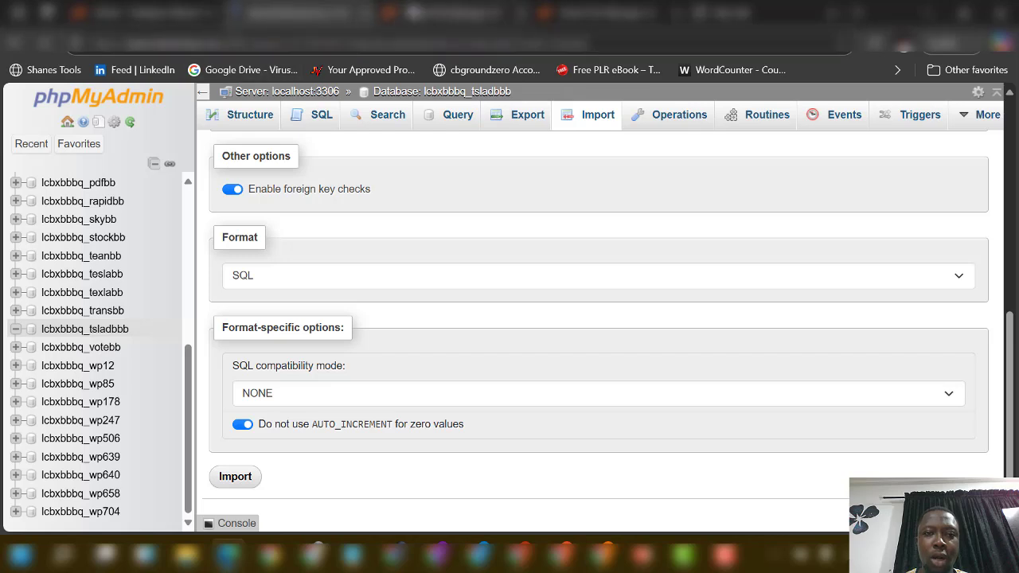
Step: Copy the tee.deckmaxx.my folder name from File Manager and paste it as a new tab's address
{"action": "left_click", "coordinate": [430, 13]}
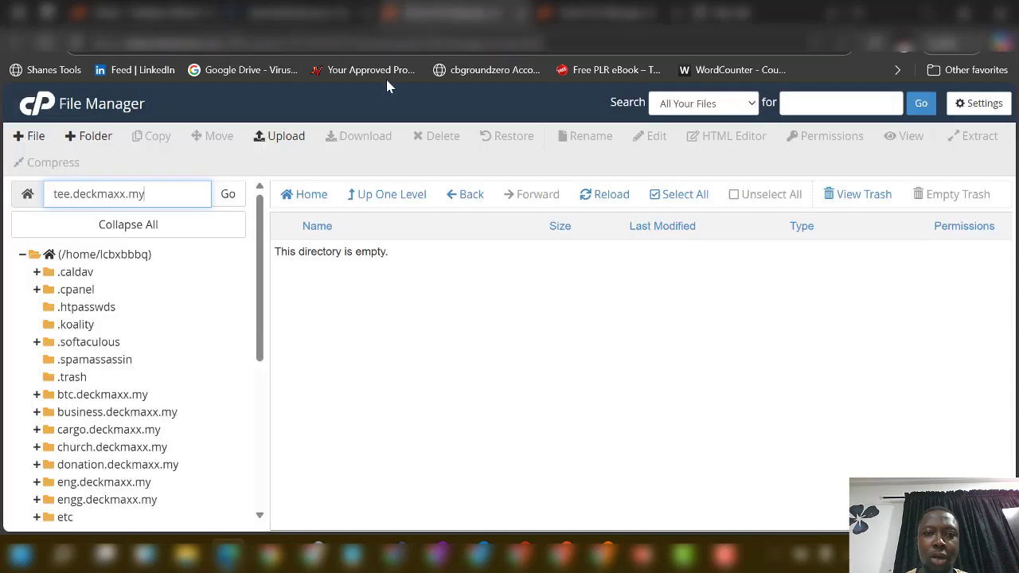
{"action": "double_click", "coordinate": [177, 200]}
{"action": "key", "text": "ctrl+c"}
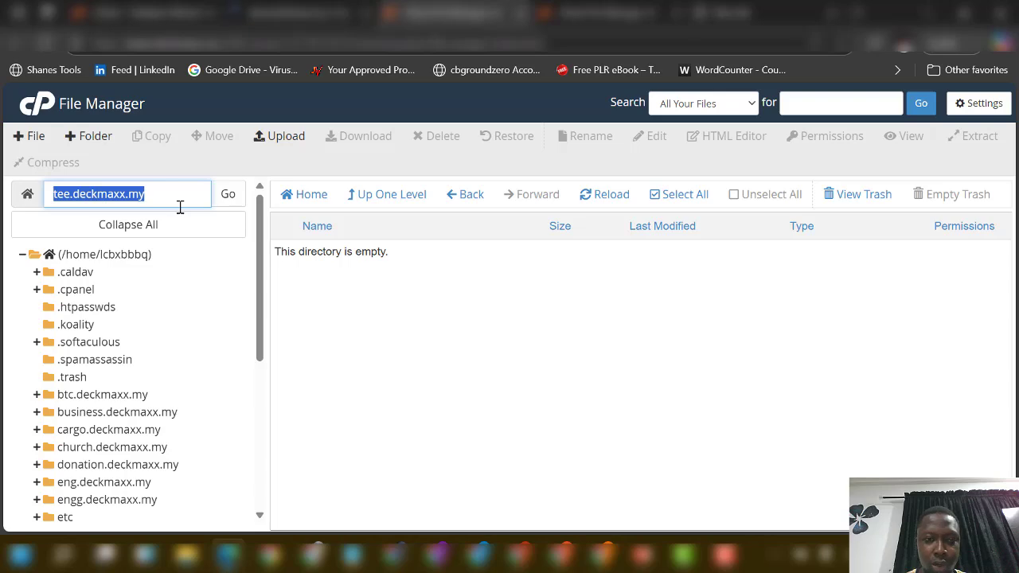
{"action": "left_click", "coordinate": [760, 12]}
{"action": "left_click", "coordinate": [567, 43]}
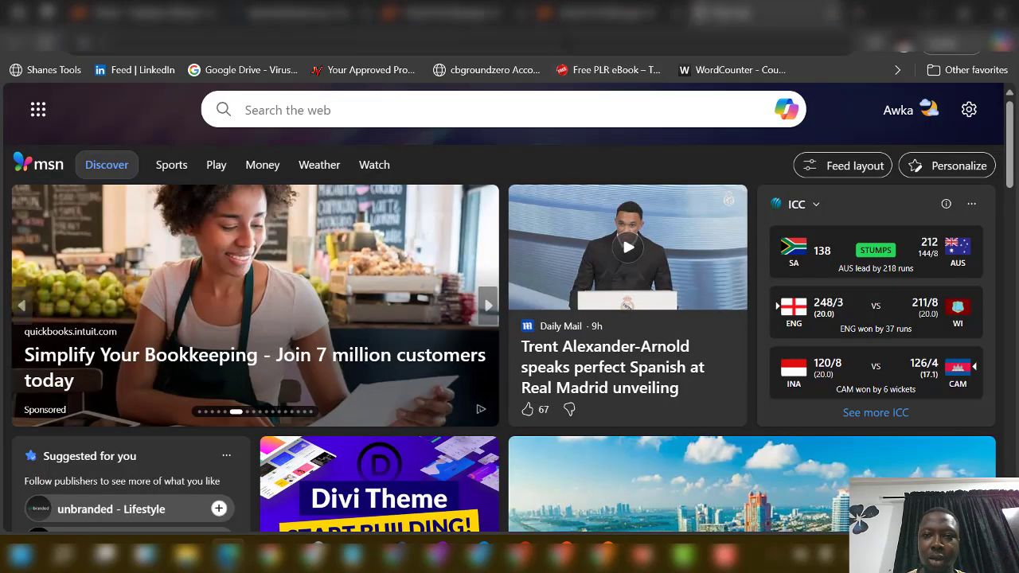
{"action": "key", "text": "ctrl+v"}
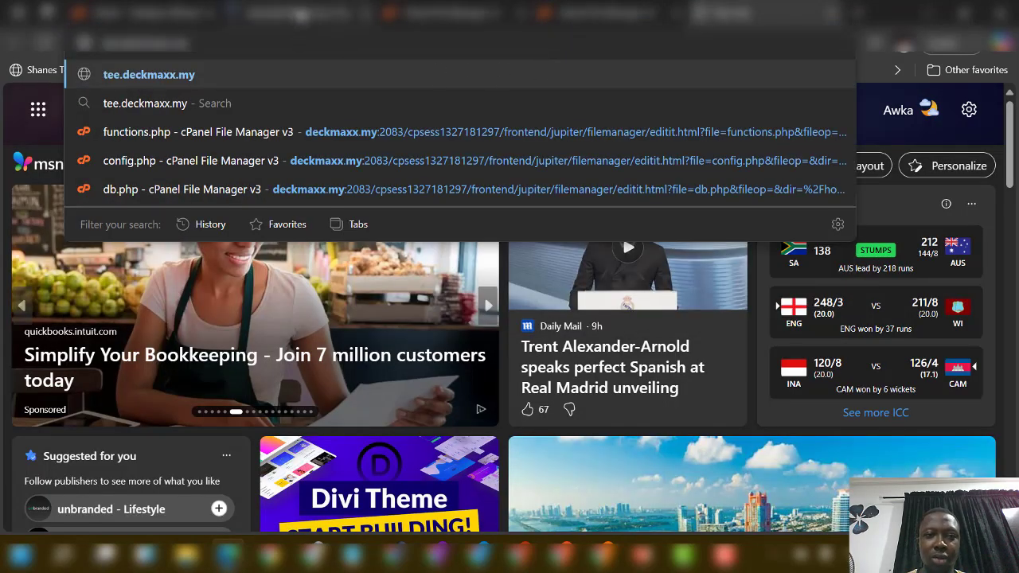
{"action": "key", "text": "Return"}
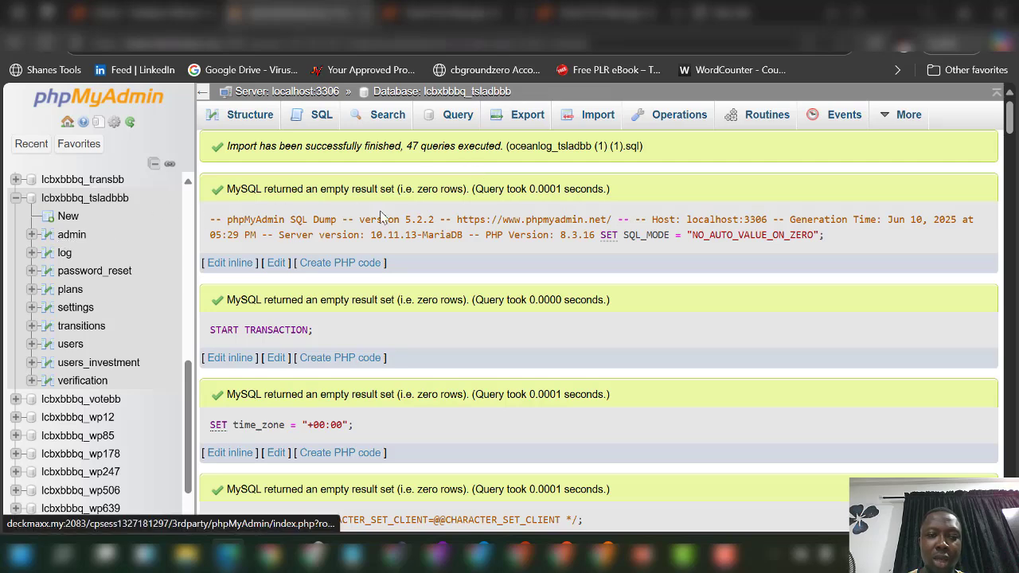
Step: Load tee.deckmaxx.my in a new Edge tab to view the Tesla Project homepage
{"action": "key", "text": "ctrl+t"}
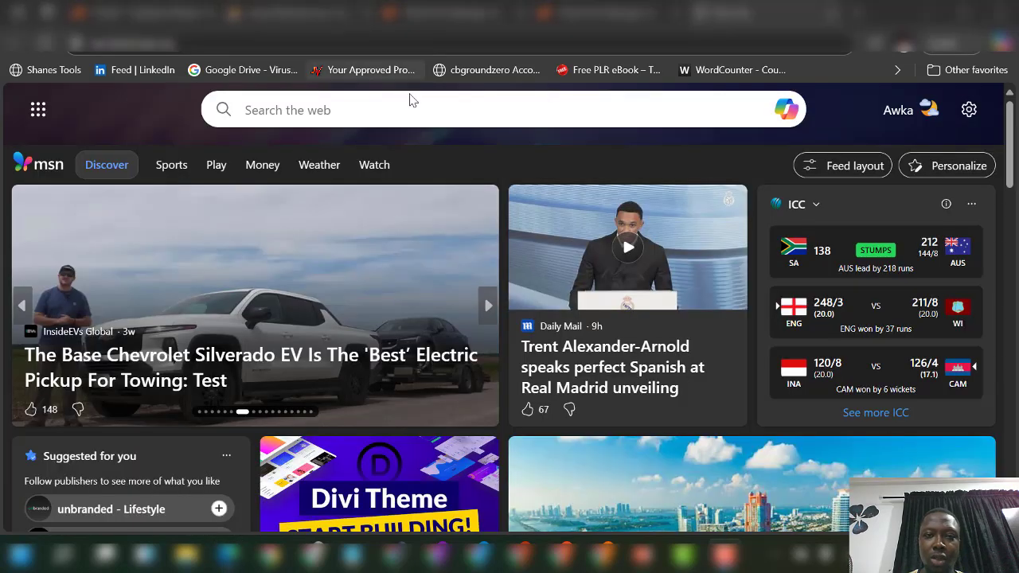
{"action": "left_click", "coordinate": [374, 49]}
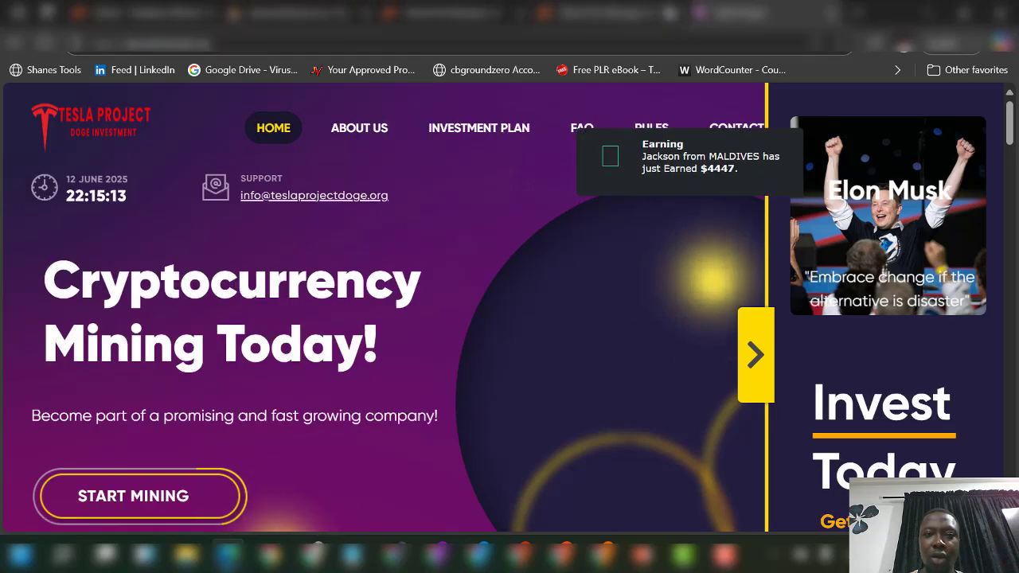
Step: Back in File Manager's tee.deckmaxx.my listing, bring up the actions menu for index.html
{"action": "left_click", "coordinate": [618, 12]}
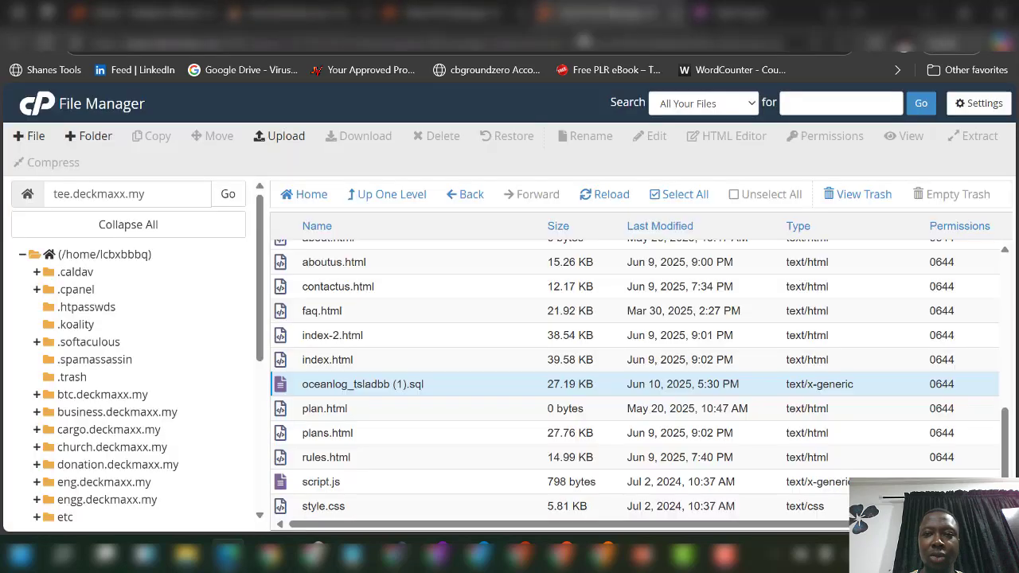
{"action": "scroll", "coordinate": [394, 372], "scroll_direction": "up", "scroll_amount": 1}
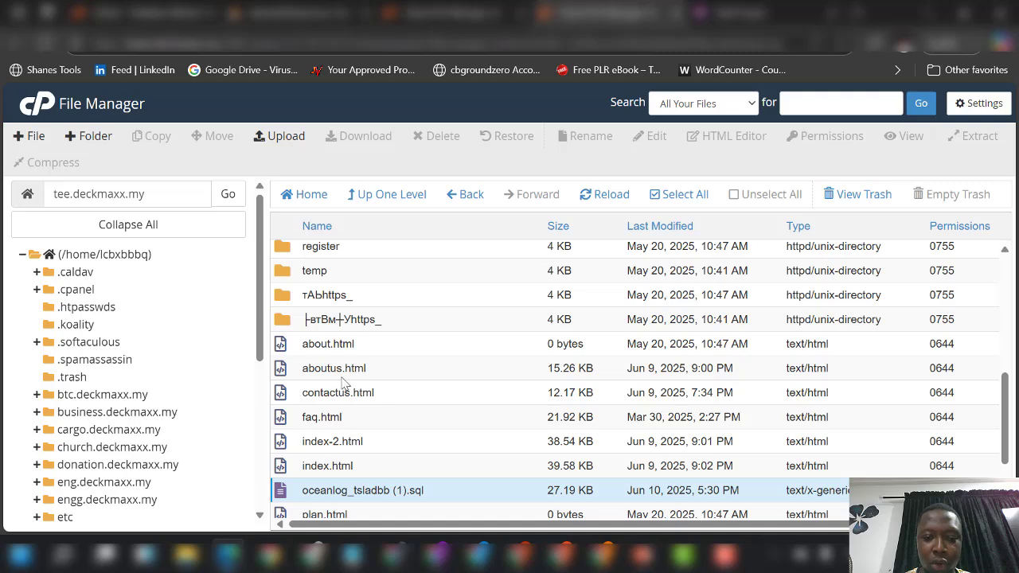
{"action": "scroll", "coordinate": [378, 362], "scroll_direction": "down", "scroll_amount": 1}
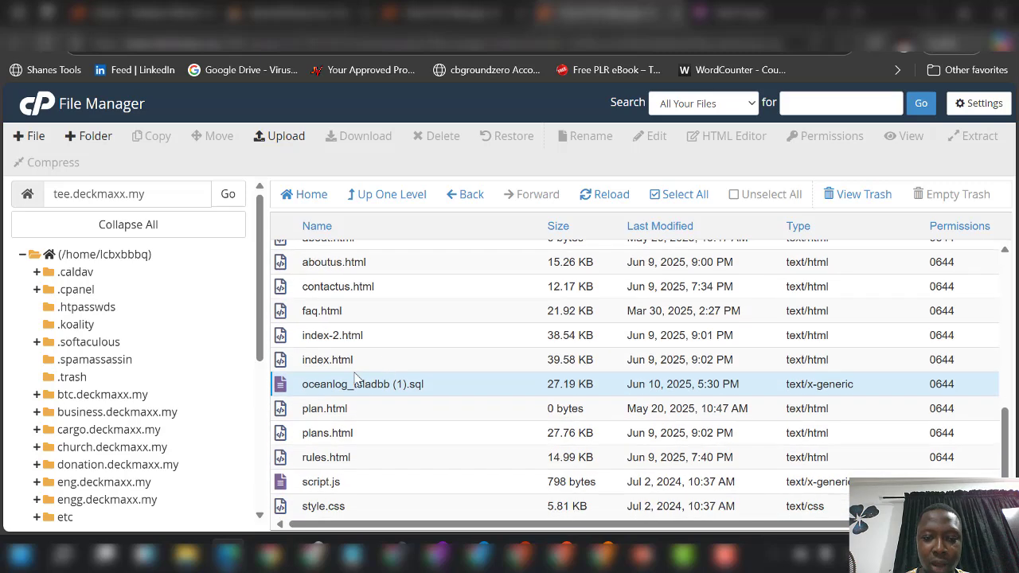
{"action": "right_click", "coordinate": [372, 363]}
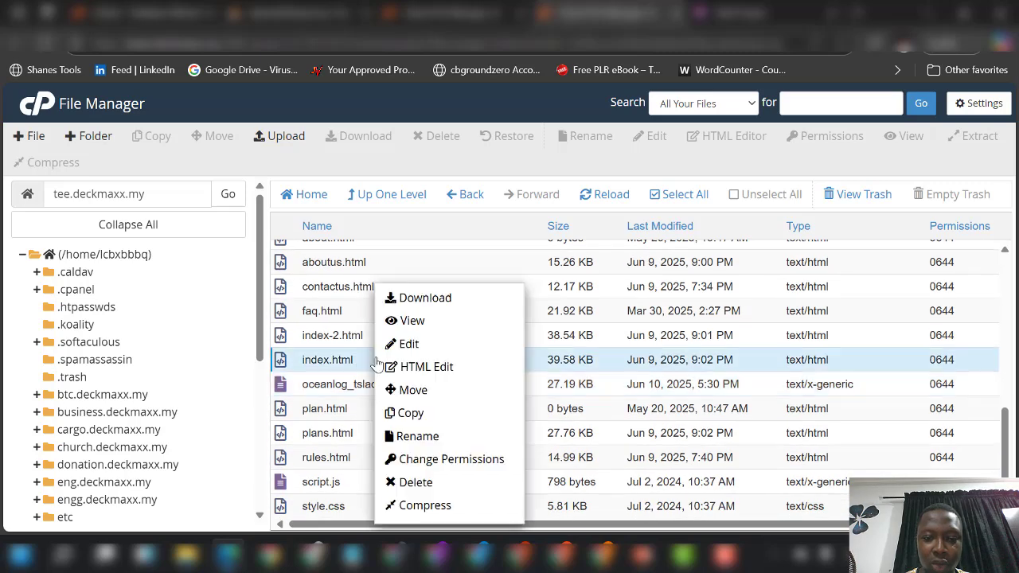
Step: Open index.html in the code editor and select the teslaprojectdoge.org.com domain in the support e-mail links
{"action": "left_click", "coordinate": [433, 345]}
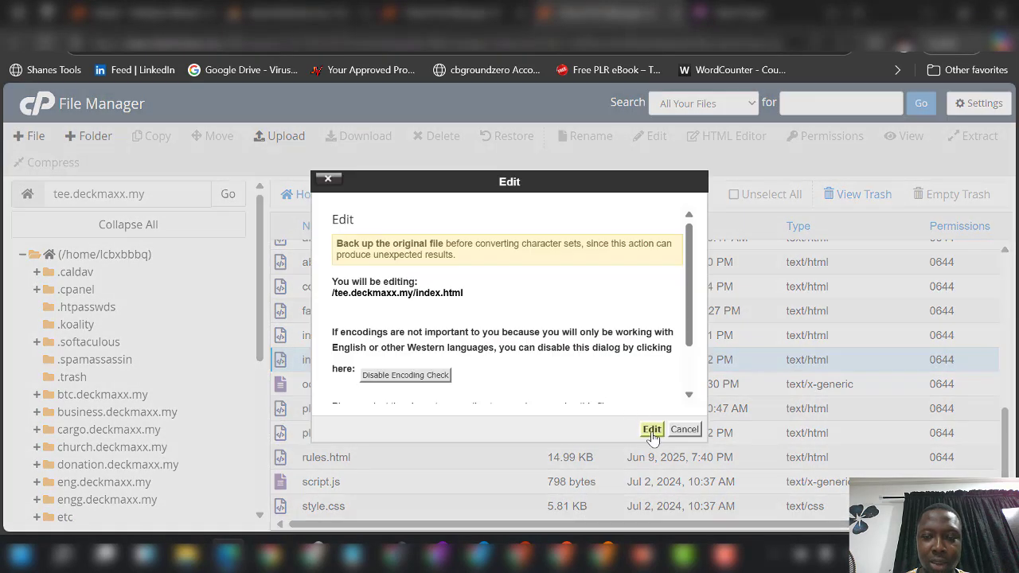
{"action": "left_click", "coordinate": [651, 430]}
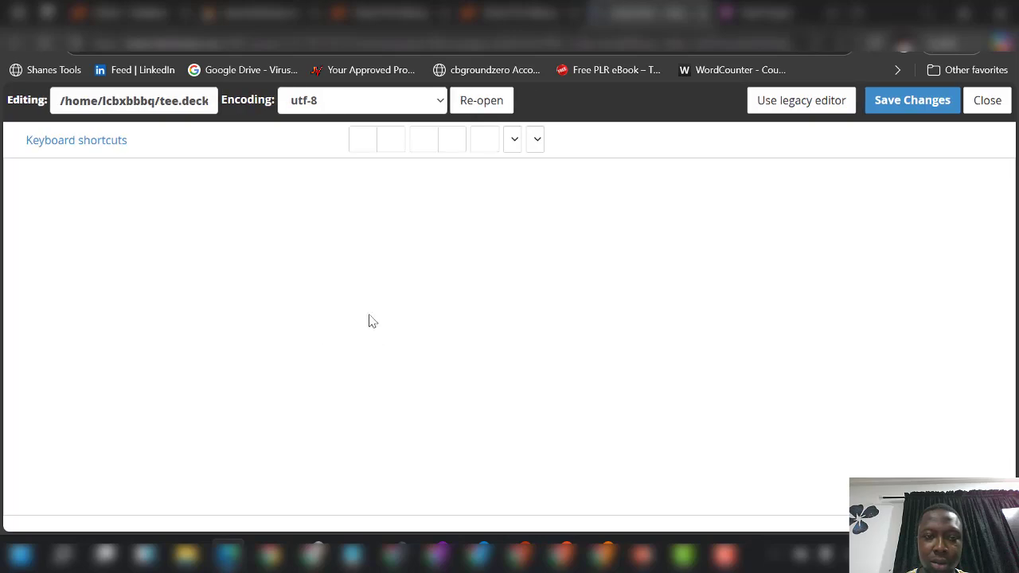
{"action": "scroll", "coordinate": [317, 333], "scroll_direction": "down", "scroll_amount": 5}
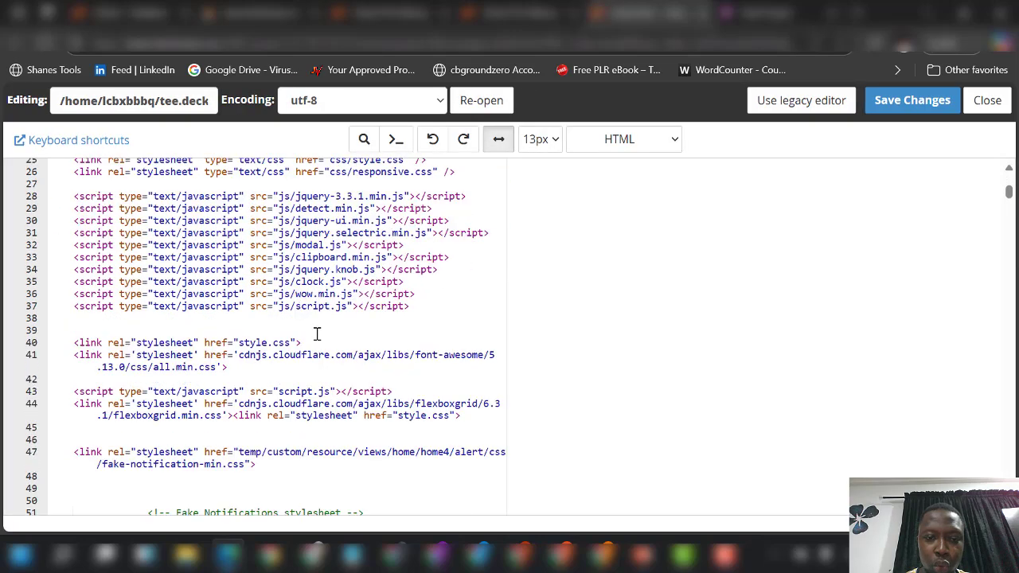
{"action": "scroll", "coordinate": [317, 332], "scroll_direction": "down", "scroll_amount": 10}
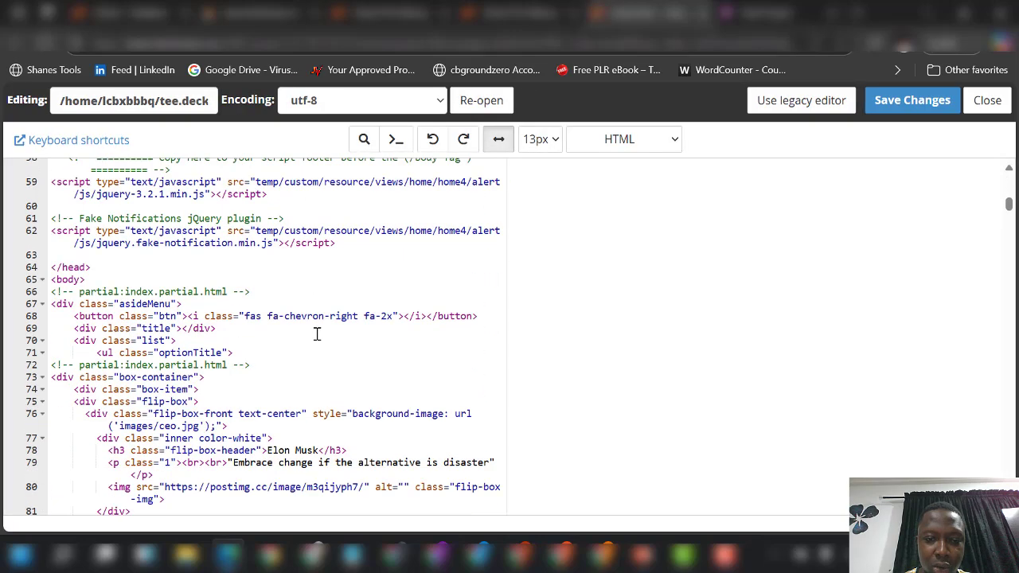
{"action": "scroll", "coordinate": [317, 333], "scroll_direction": "down", "scroll_amount": 3}
{"action": "scroll", "coordinate": [317, 333], "scroll_direction": "down", "scroll_amount": 10}
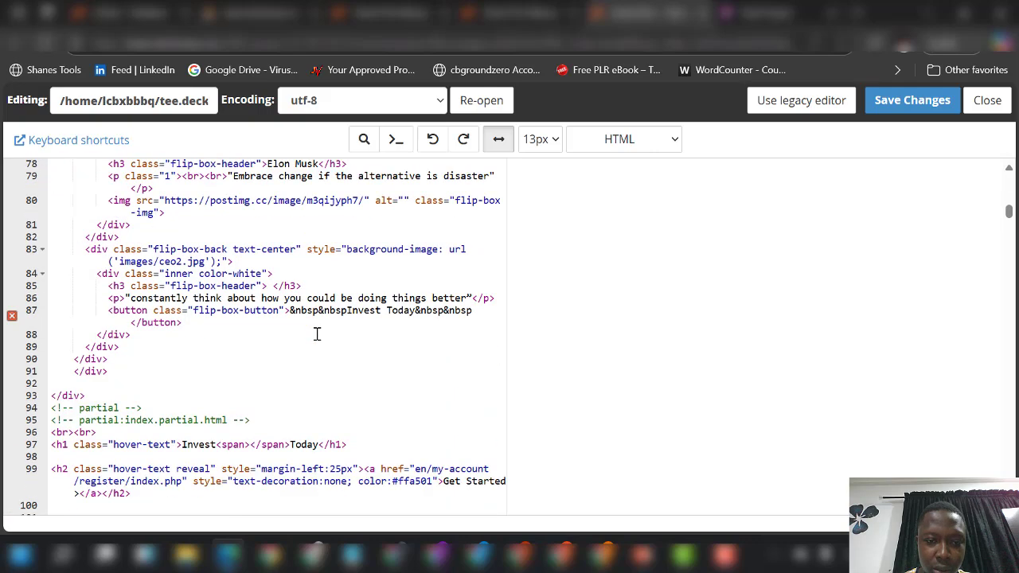
{"action": "scroll", "coordinate": [317, 332], "scroll_direction": "down", "scroll_amount": 3}
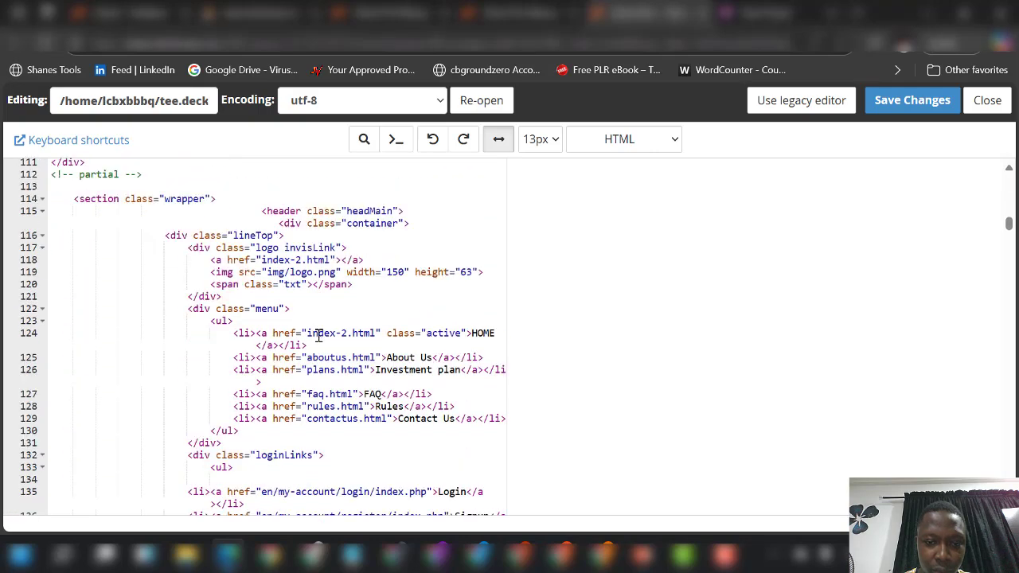
{"action": "scroll", "coordinate": [361, 437], "scroll_direction": "down", "scroll_amount": 1}
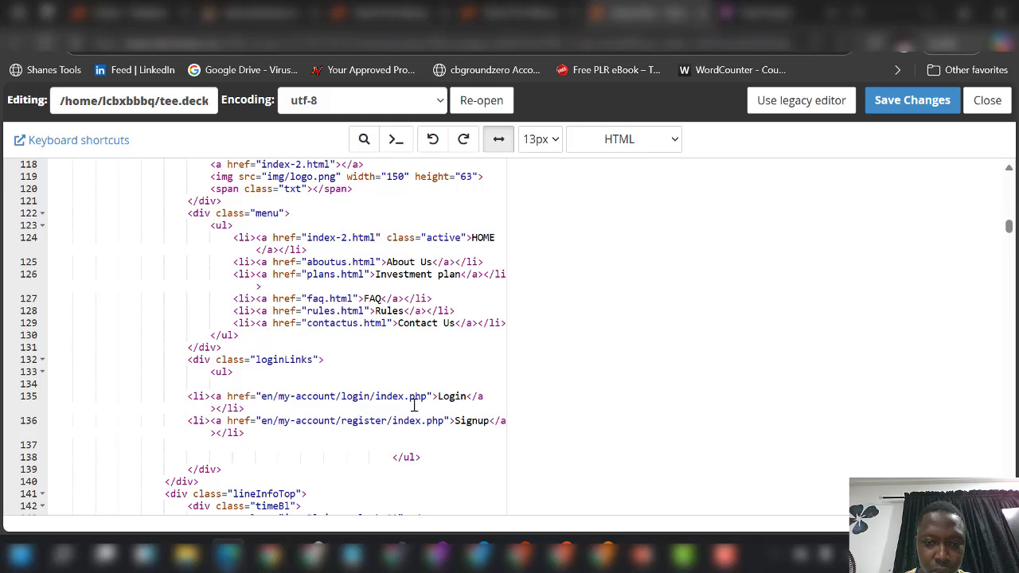
{"action": "scroll", "coordinate": [375, 404], "scroll_direction": "down", "scroll_amount": 5}
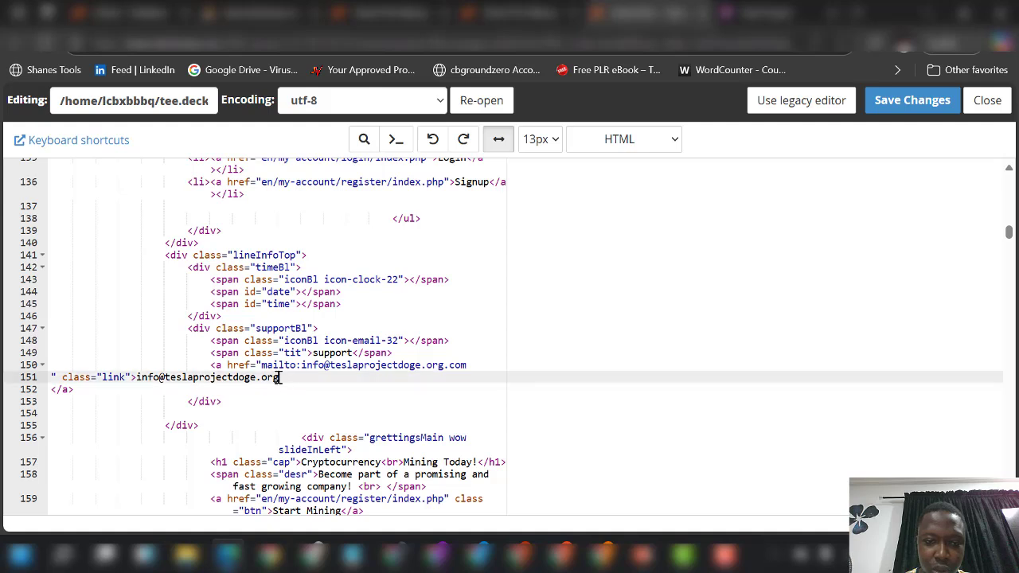
{"action": "left_click_drag", "start_coordinate": [280, 378], "coordinate": [164, 379]}
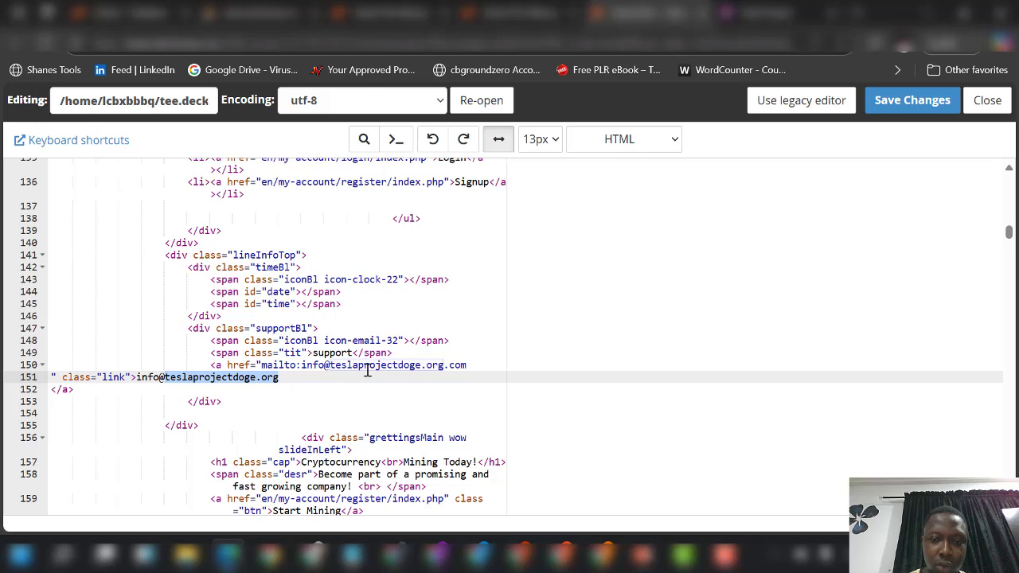
{"action": "left_click_drag", "start_coordinate": [469, 365], "coordinate": [330, 366]}
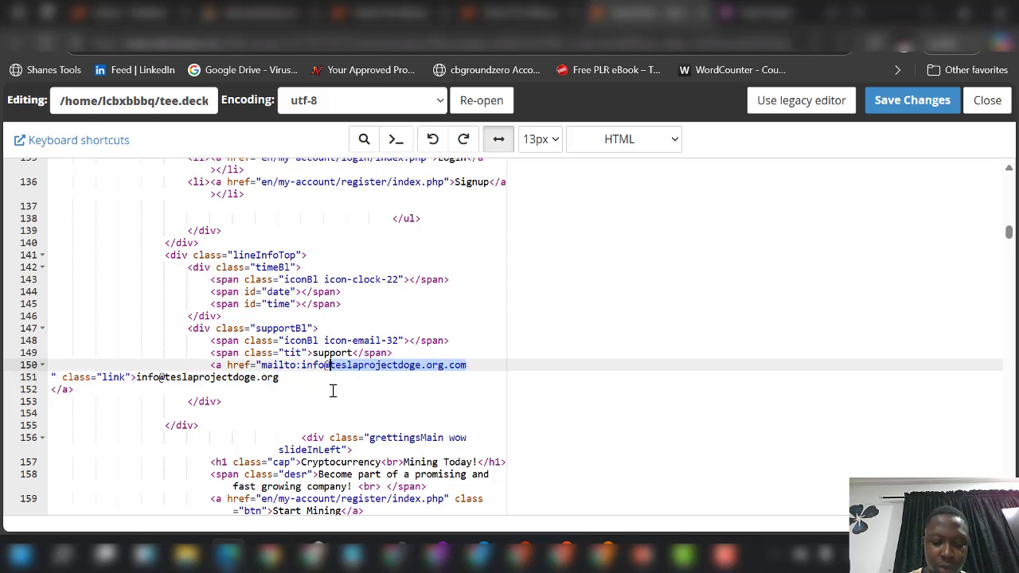
Step: Replace all occurrences of teslaprojectdoge.org.com with deckmaxx.my in index.html
{"action": "key", "text": "ctrl+h"}
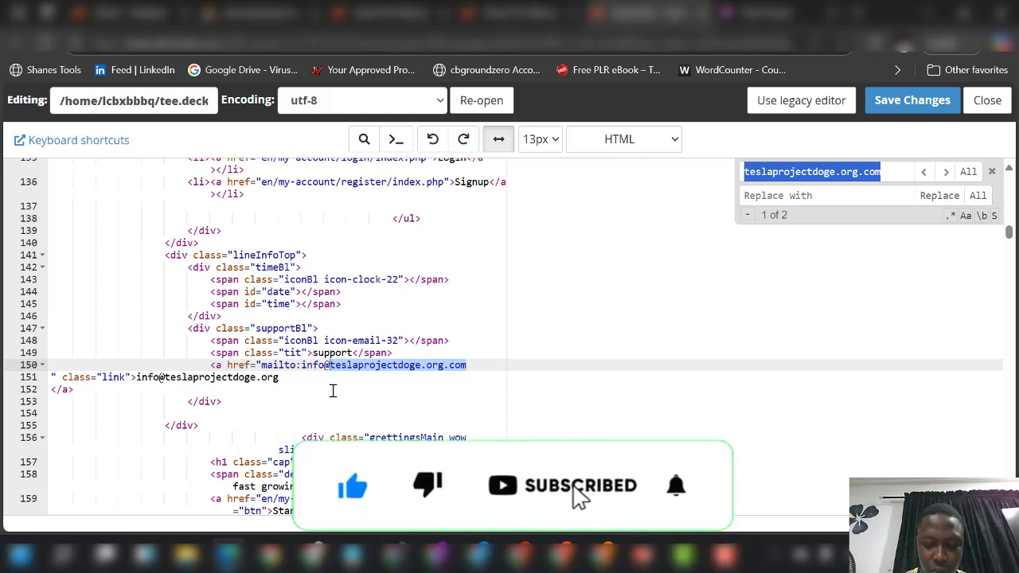
{"action": "right_click", "coordinate": [794, 200]}
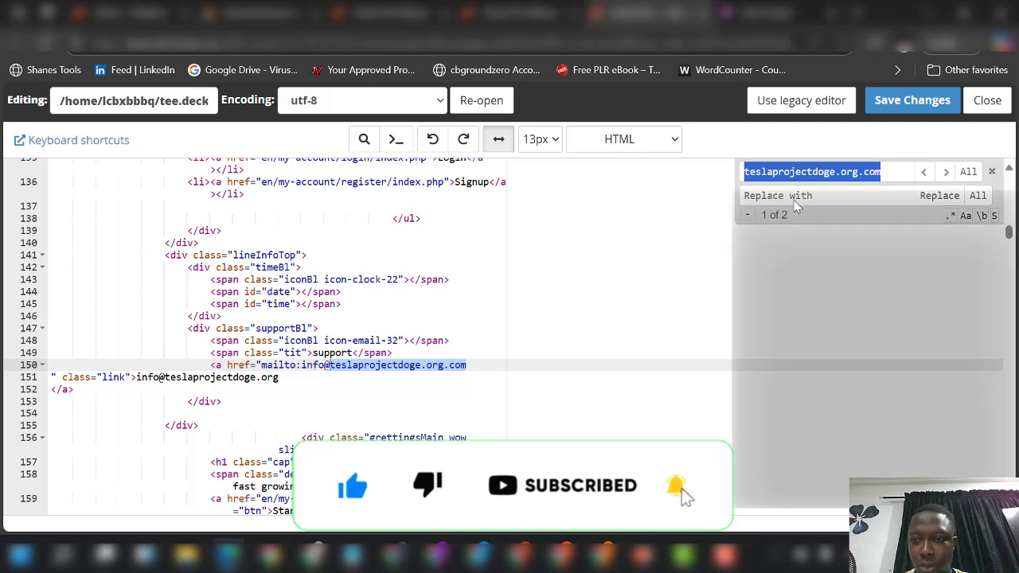
{"action": "left_click", "coordinate": [794, 238]}
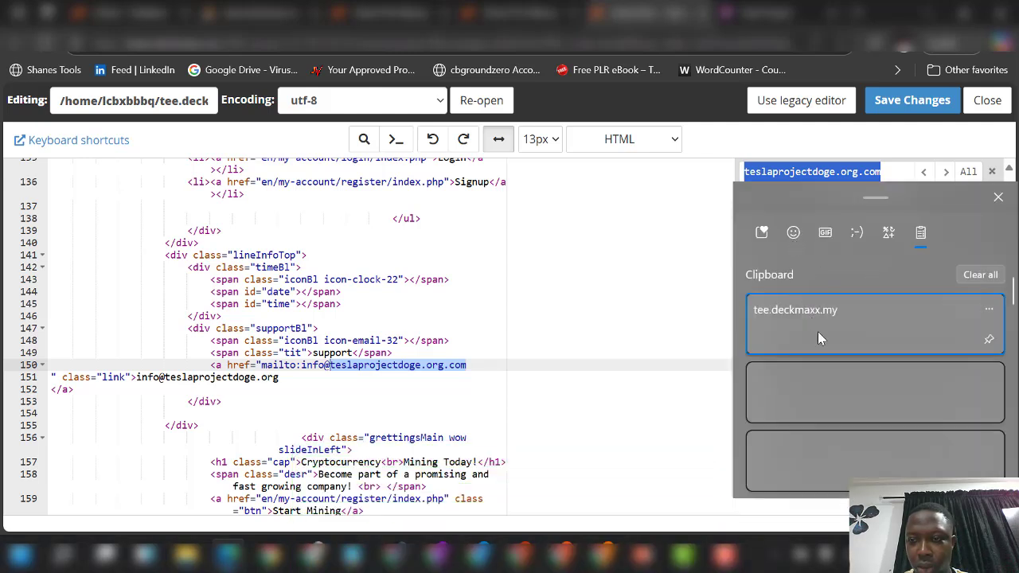
{"action": "left_click", "coordinate": [807, 449]}
{"action": "key", "text": "ctrl+z"}
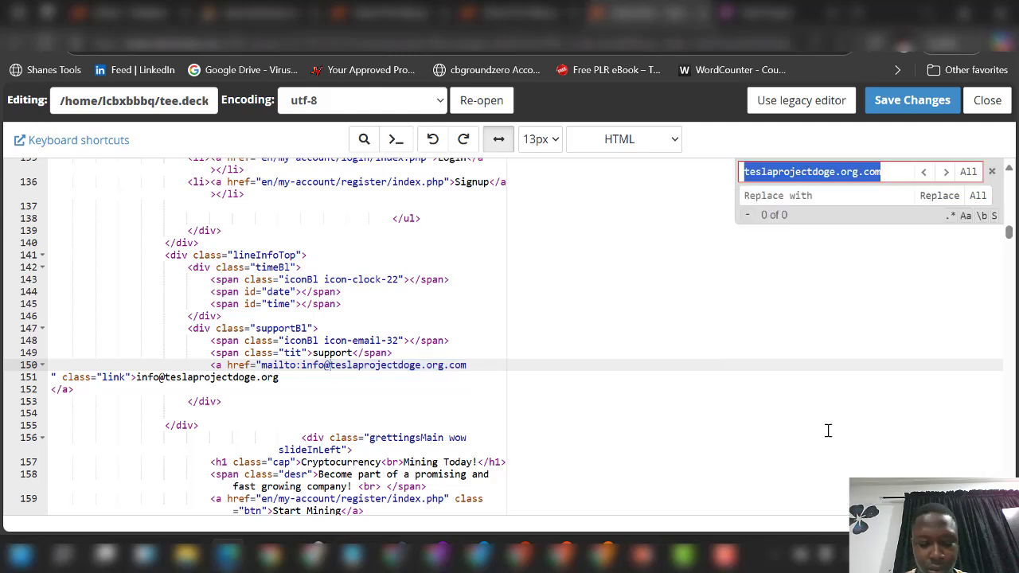
{"action": "left_click", "coordinate": [809, 193]}
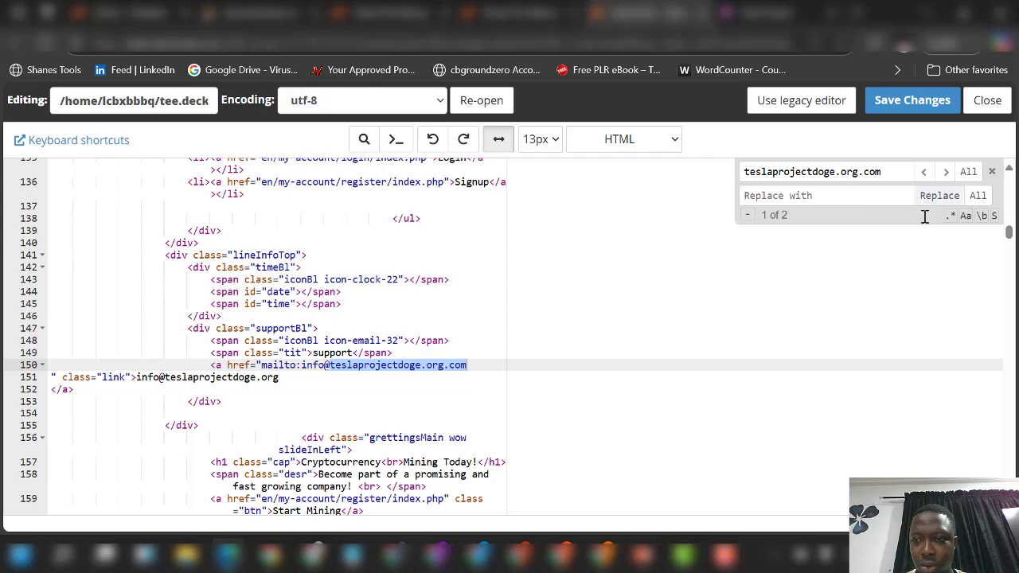
{"action": "key", "text": "super+v"}
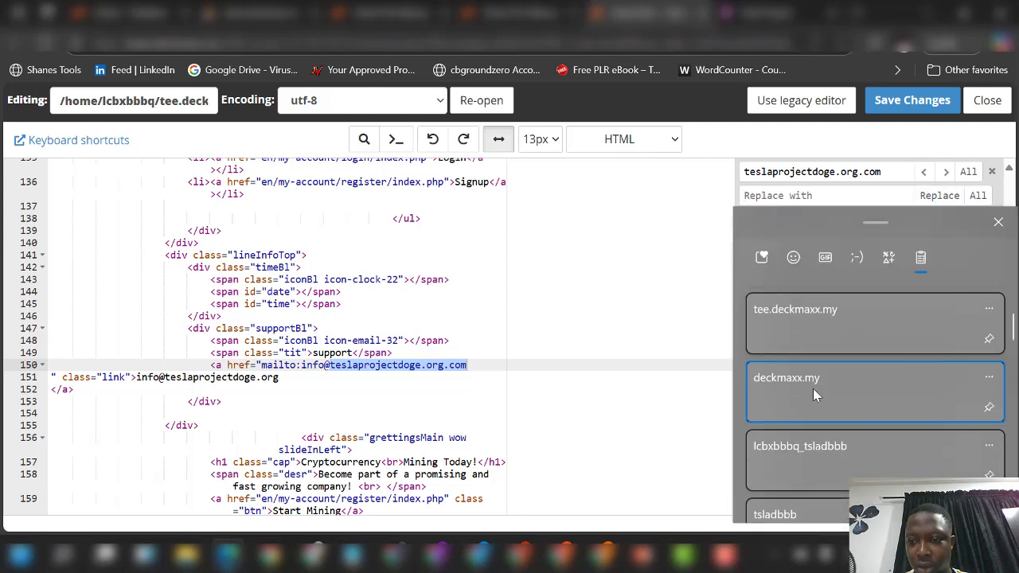
{"action": "left_click", "coordinate": [813, 389]}
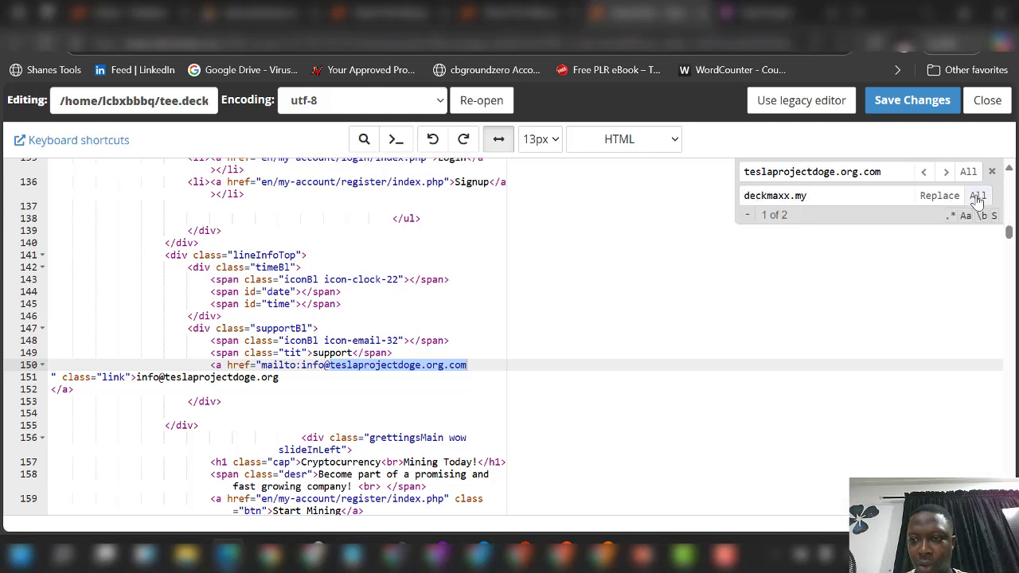
{"action": "left_click", "coordinate": [978, 199]}
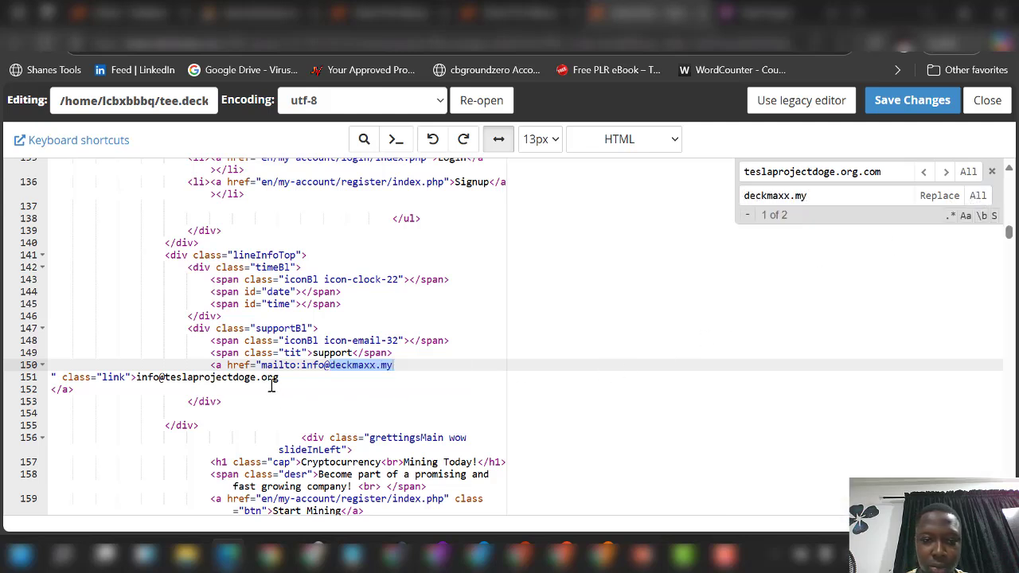
Step: Replace all remaining teslaprojectdoge.org occurrences with deckmaxx.my
{"action": "left_click_drag", "start_coordinate": [283, 377], "coordinate": [181, 378]}
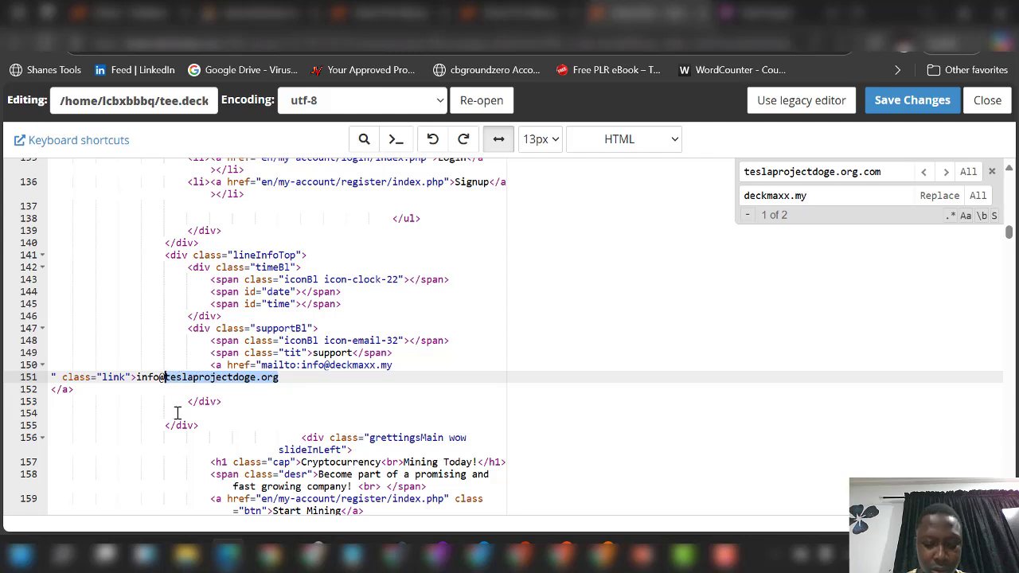
{"action": "key", "text": "ctrl+f"}
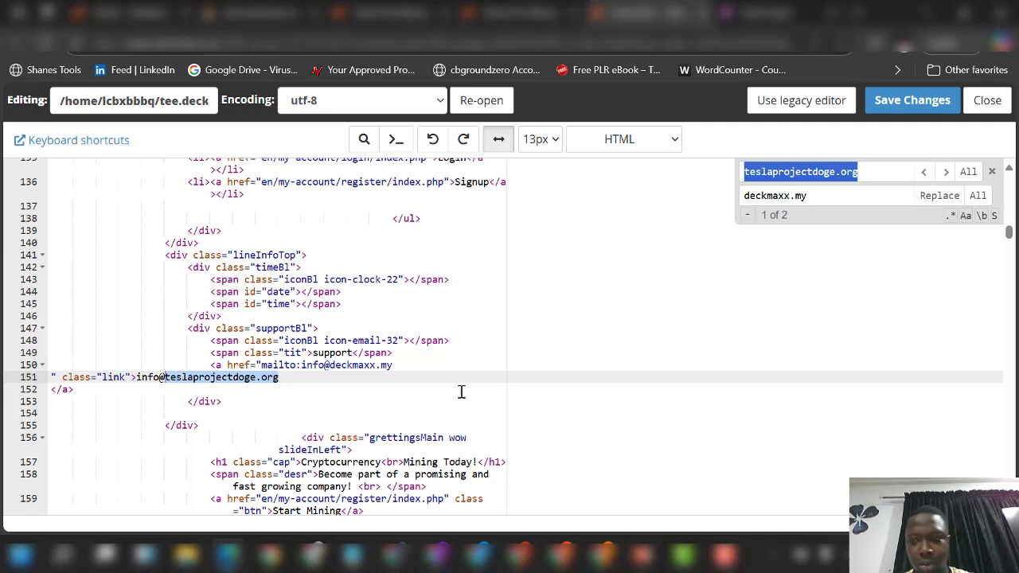
{"action": "left_click", "coordinate": [978, 195]}
Step: Scroll down through the updated index.html code to review it
{"action": "scroll", "coordinate": [406, 374], "scroll_direction": "down", "scroll_amount": 2}
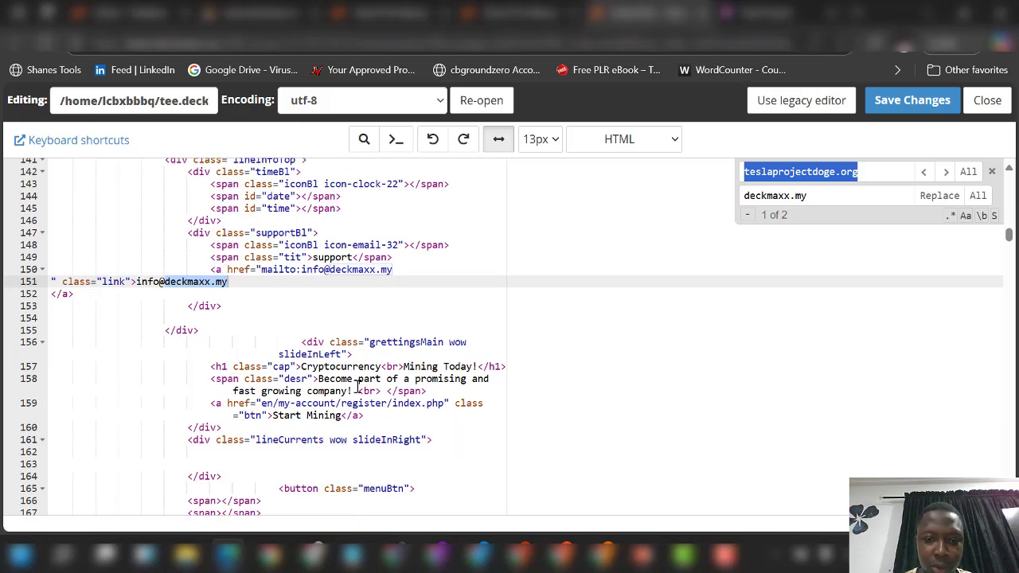
{"action": "scroll", "coordinate": [348, 395], "scroll_direction": "down", "scroll_amount": 8}
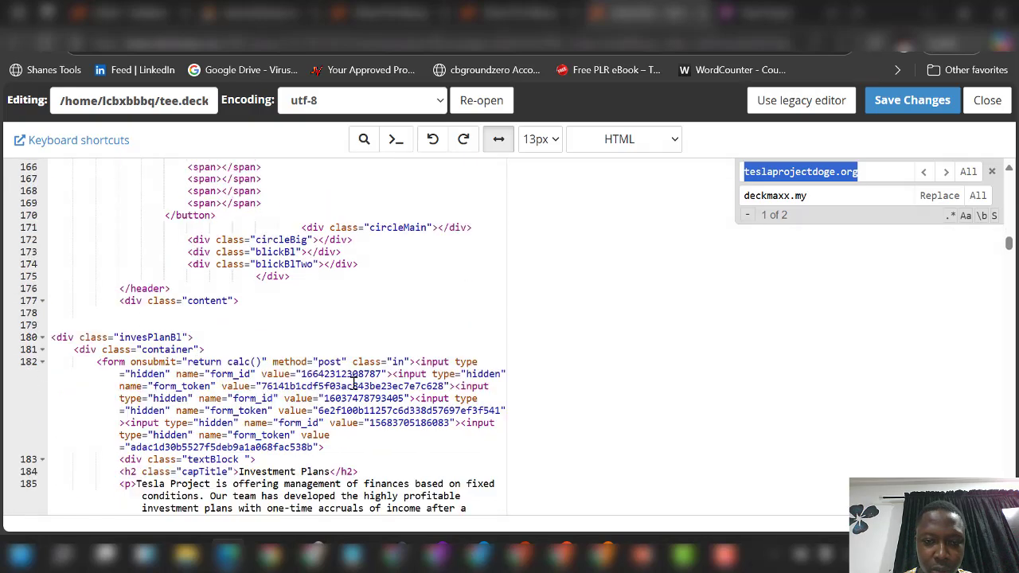
{"action": "scroll", "coordinate": [354, 384], "scroll_direction": "down", "scroll_amount": 10}
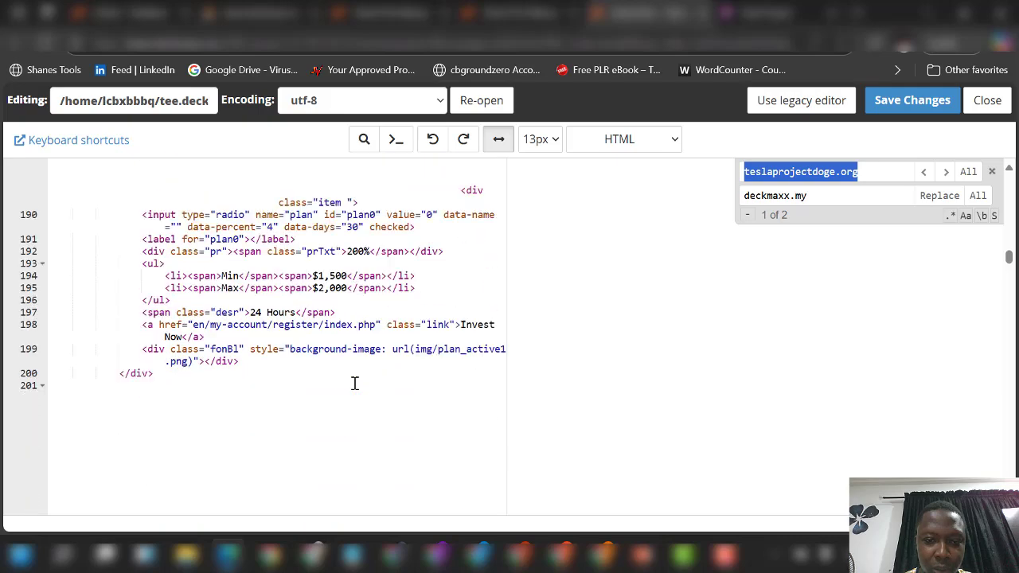
{"action": "scroll", "coordinate": [355, 383], "scroll_direction": "down", "scroll_amount": 10}
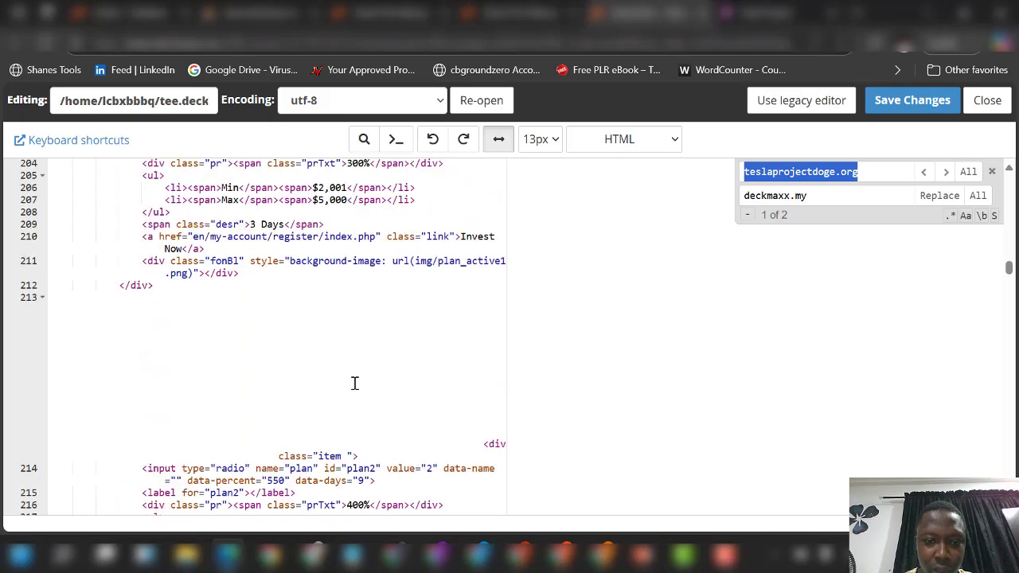
{"action": "scroll", "coordinate": [356, 384], "scroll_direction": "down", "scroll_amount": 10}
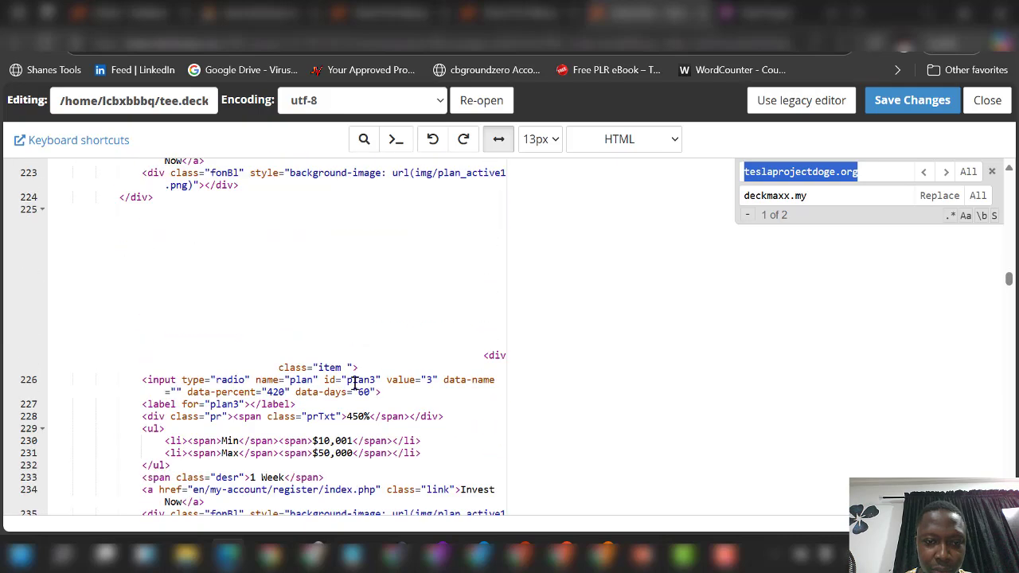
{"action": "scroll", "coordinate": [356, 384], "scroll_direction": "down", "scroll_amount": 3}
{"action": "scroll", "coordinate": [356, 383], "scroll_direction": "down", "scroll_amount": 5}
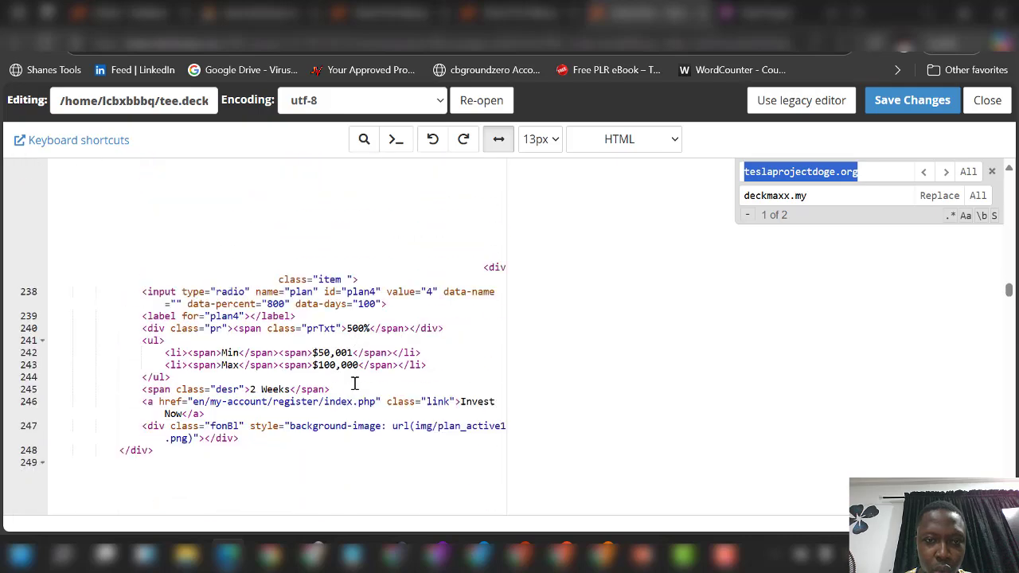
{"action": "scroll", "coordinate": [355, 384], "scroll_direction": "down", "scroll_amount": 10}
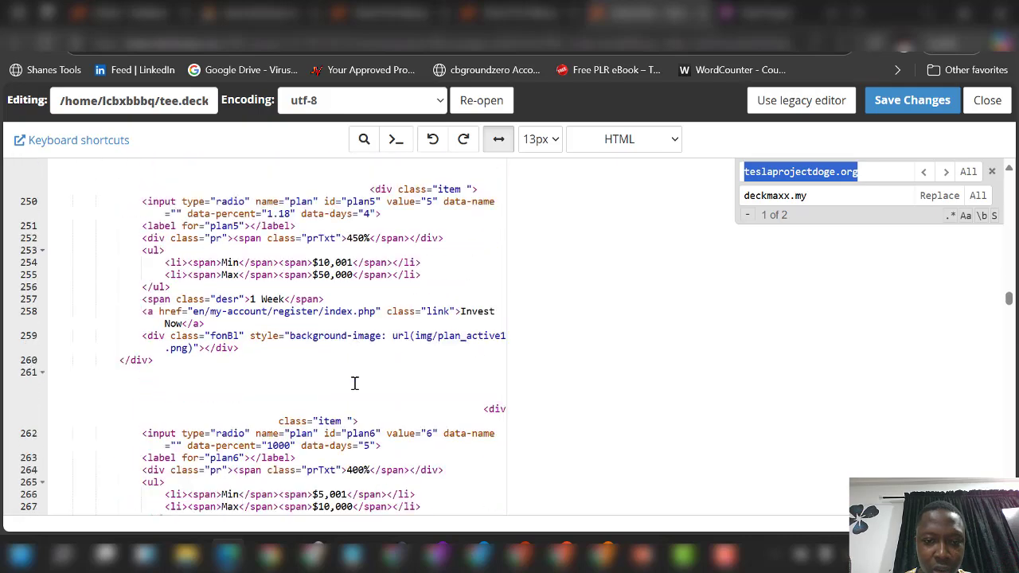
{"action": "scroll", "coordinate": [355, 384], "scroll_direction": "down", "scroll_amount": 5}
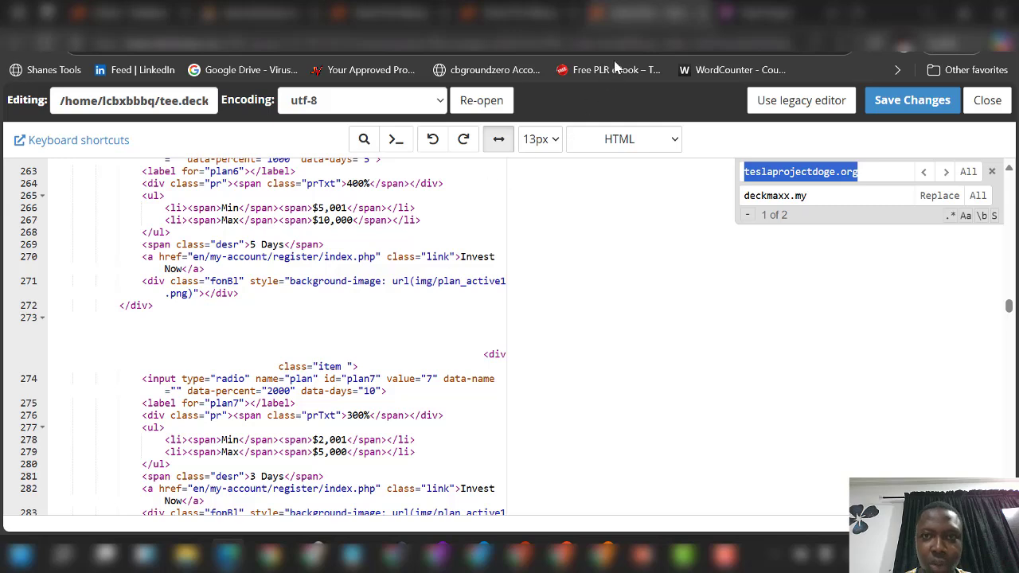
Step: Back in the site's file list, choose Edit for aboutus.html
{"action": "left_click", "coordinate": [526, 16]}
{"action": "scroll", "coordinate": [381, 357], "scroll_direction": "up", "scroll_amount": 3}
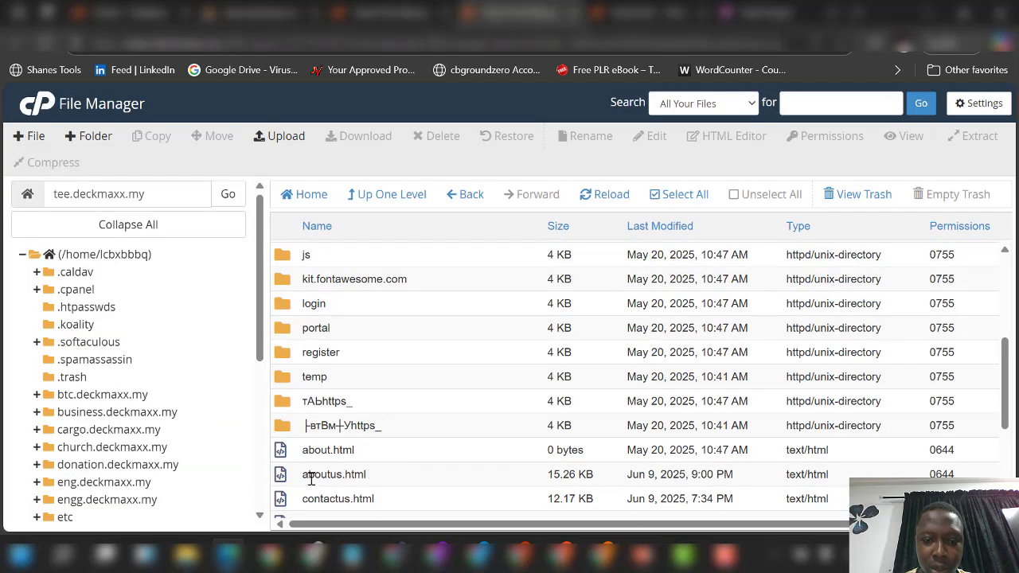
{"action": "right_click", "coordinate": [456, 477]}
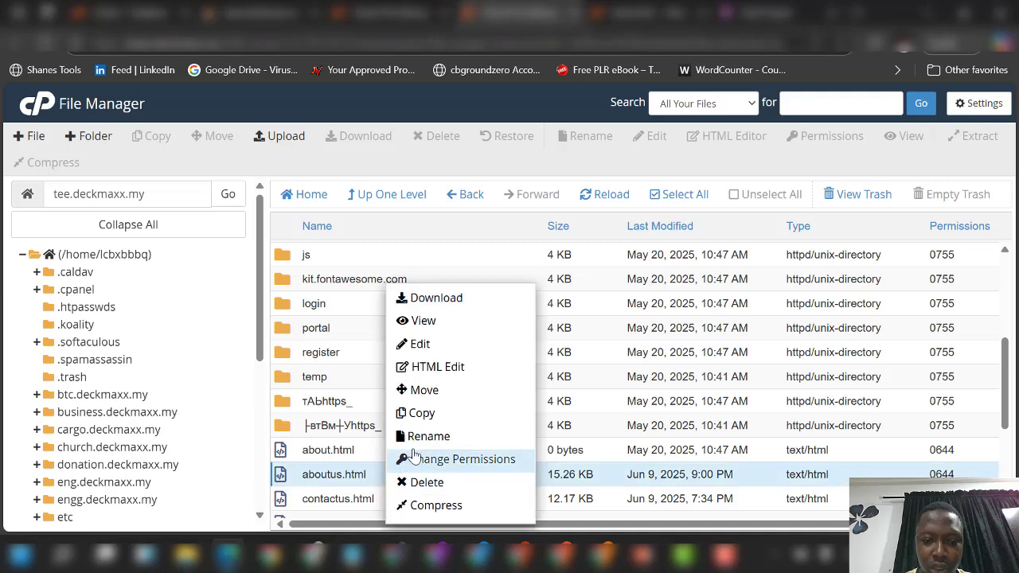
{"action": "left_click", "coordinate": [452, 353]}
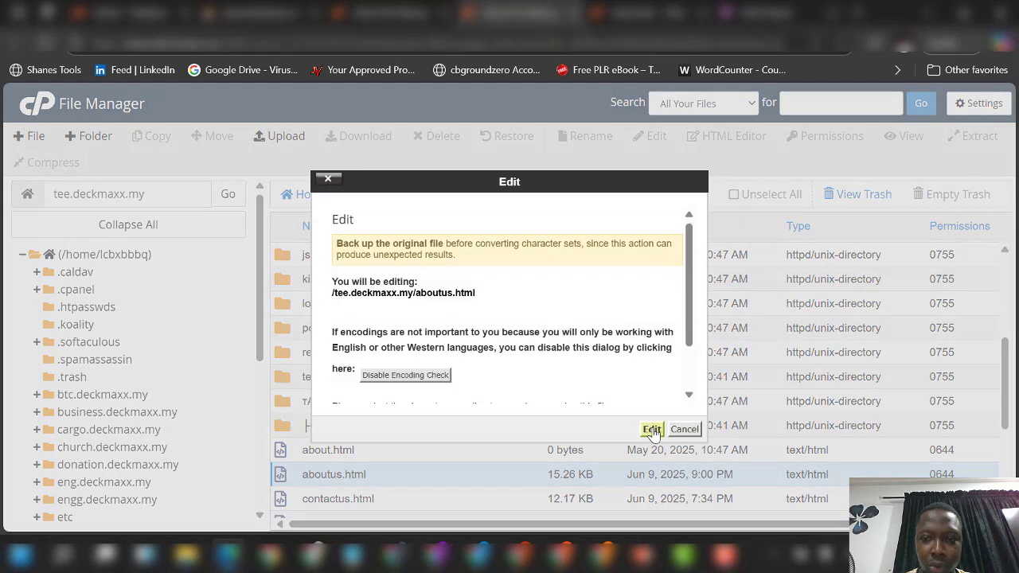
Step: Confirm editing aboutus.html and scroll through its code to the teslaprojectdoge.org support link
{"action": "left_click", "coordinate": [651, 428]}
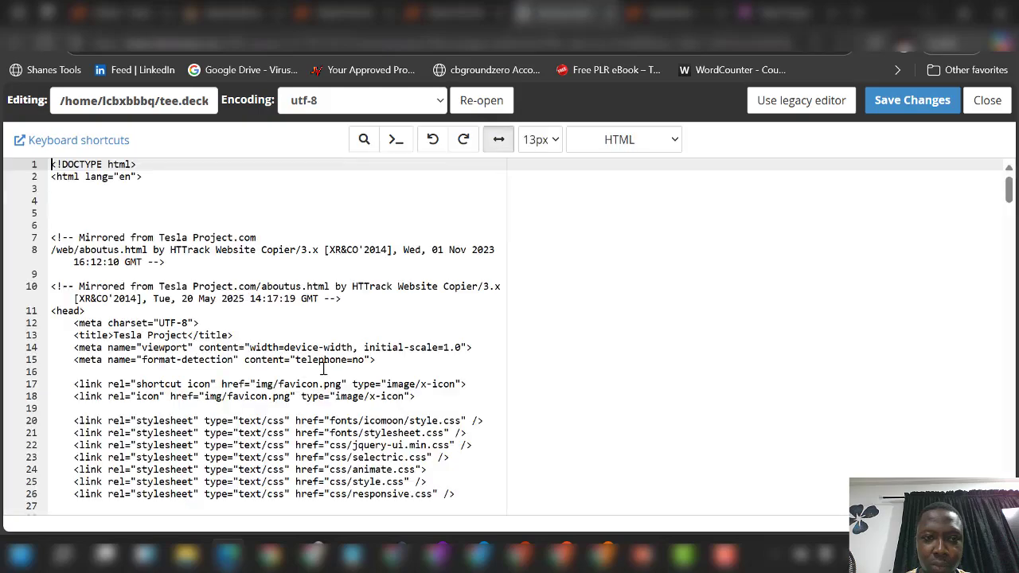
{"action": "scroll", "coordinate": [305, 371], "scroll_direction": "down", "scroll_amount": 10}
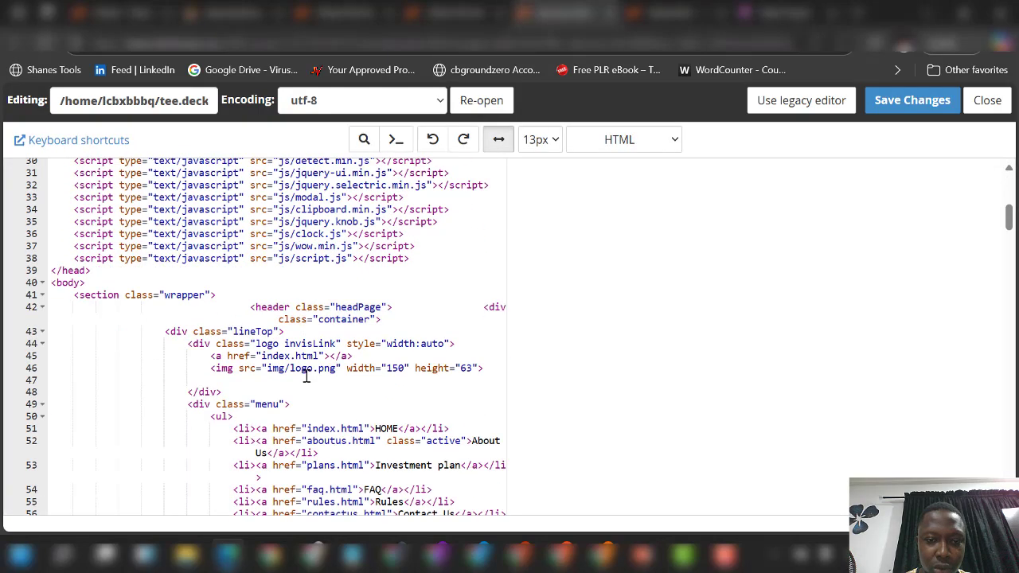
{"action": "scroll", "coordinate": [305, 377], "scroll_direction": "down", "scroll_amount": 10}
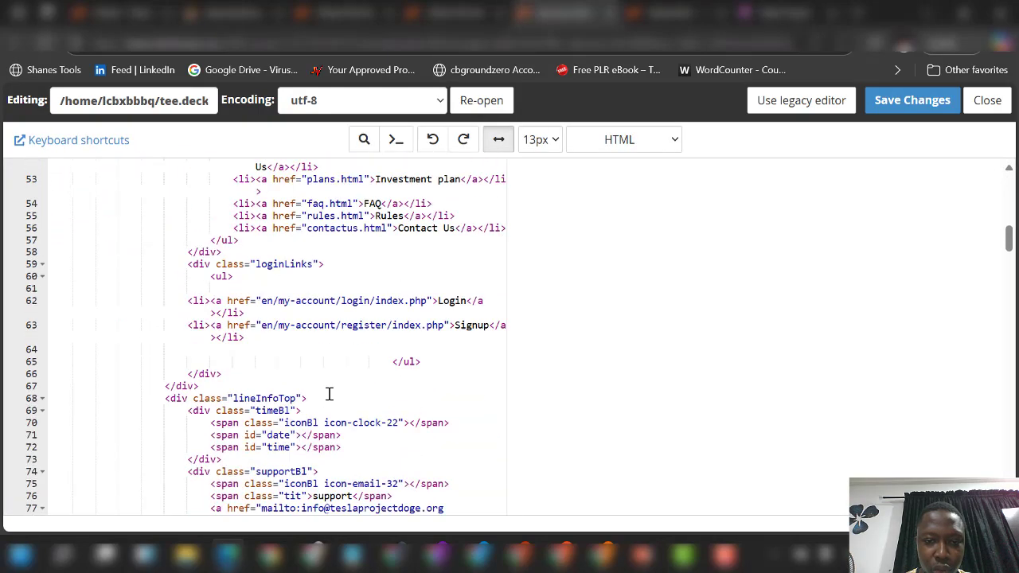
{"action": "scroll", "coordinate": [270, 380], "scroll_direction": "down", "scroll_amount": 10}
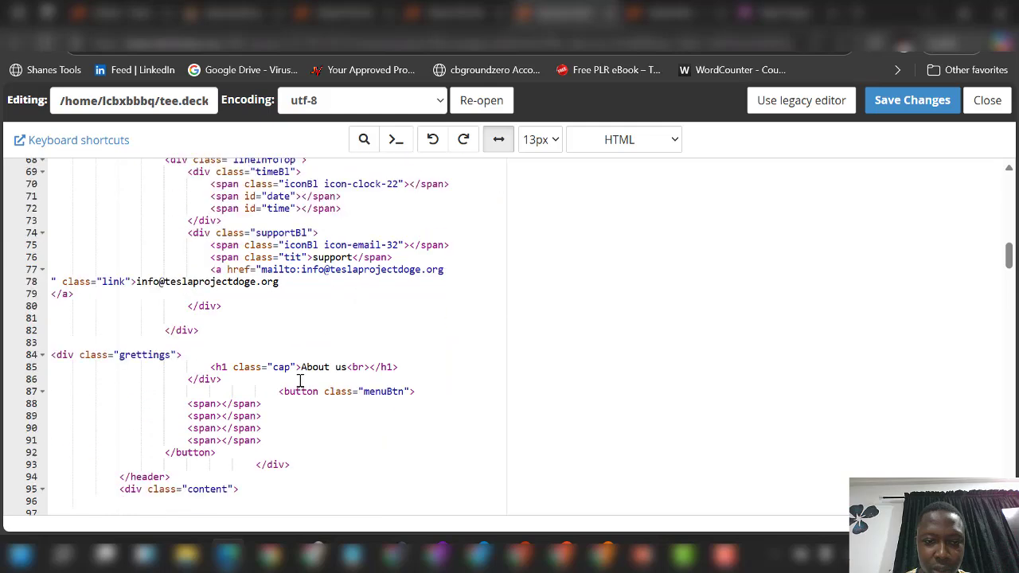
{"action": "scroll", "coordinate": [355, 380], "scroll_direction": "down", "scroll_amount": 8}
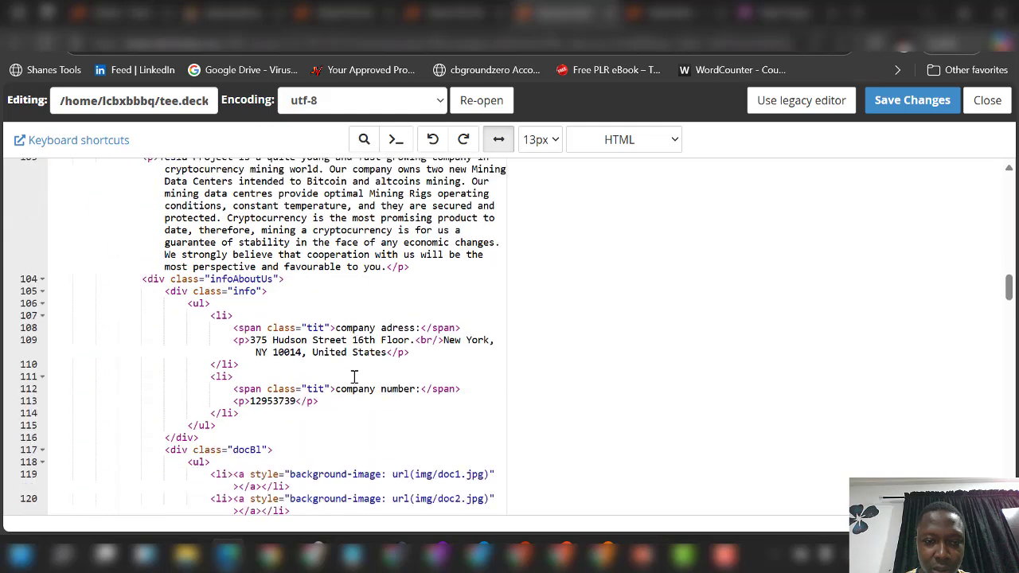
{"action": "scroll", "coordinate": [355, 378], "scroll_direction": "down", "scroll_amount": 10}
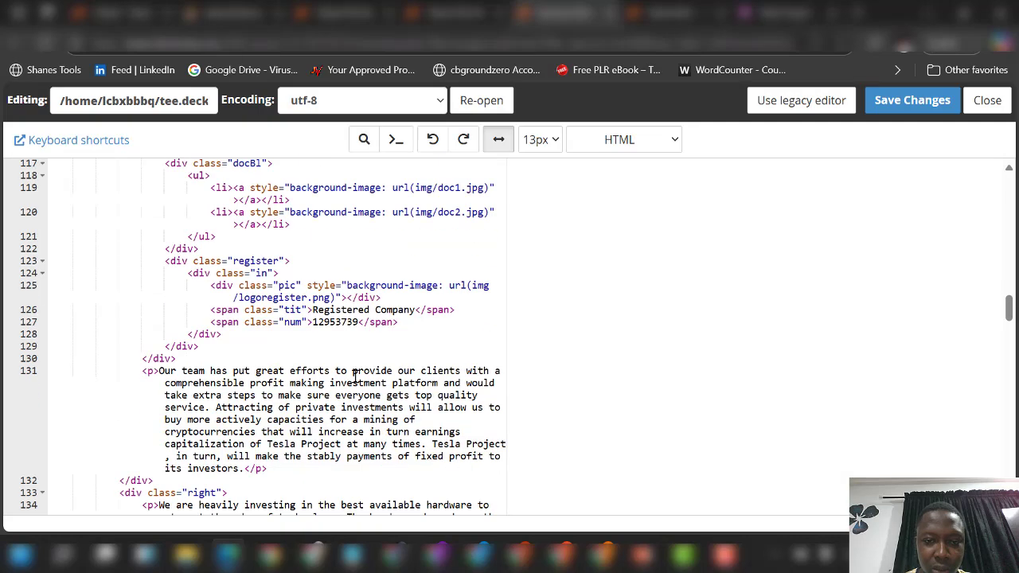
{"action": "scroll", "coordinate": [355, 377], "scroll_direction": "down", "scroll_amount": 8}
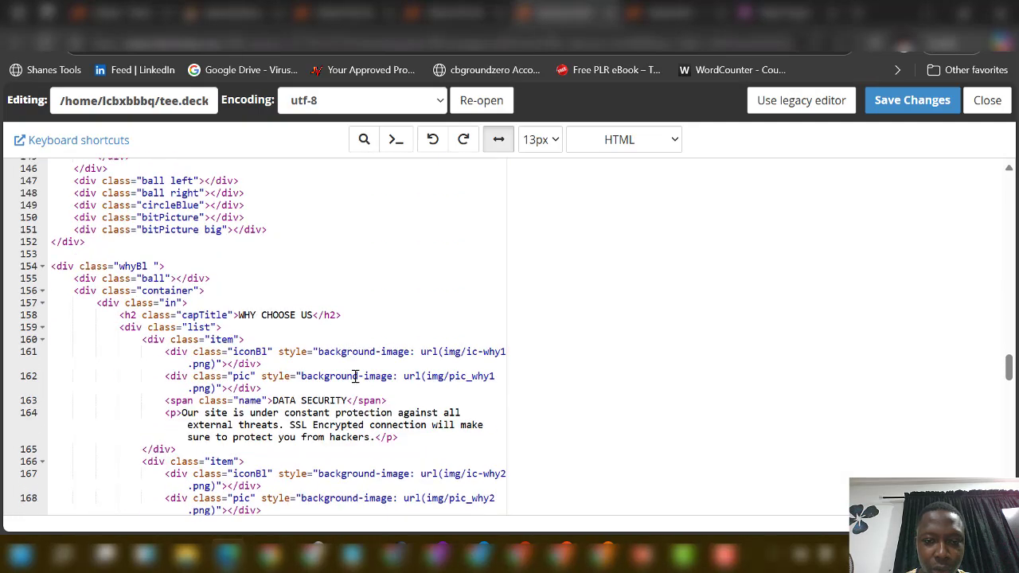
{"action": "scroll", "coordinate": [355, 378], "scroll_direction": "down", "scroll_amount": 8}
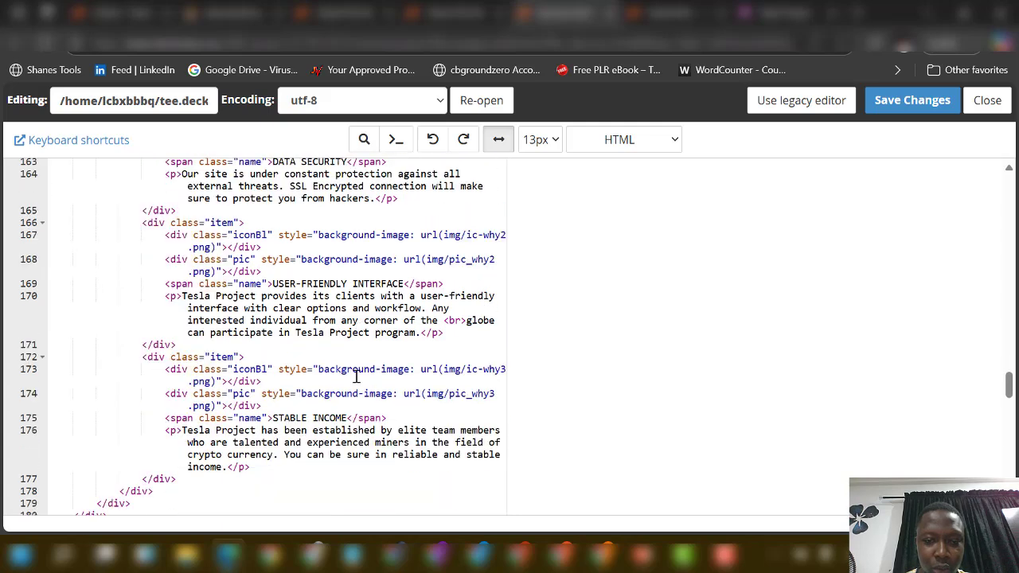
{"action": "scroll", "coordinate": [356, 378], "scroll_direction": "down", "scroll_amount": 4}
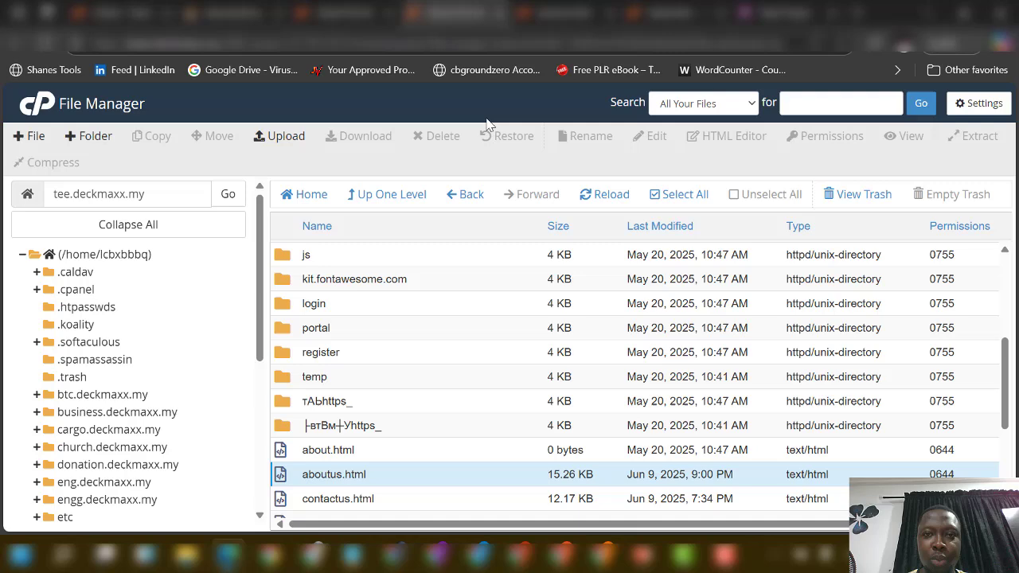
Step: Return to the site's file list and open the en folder
{"action": "left_click", "coordinate": [458, 11]}
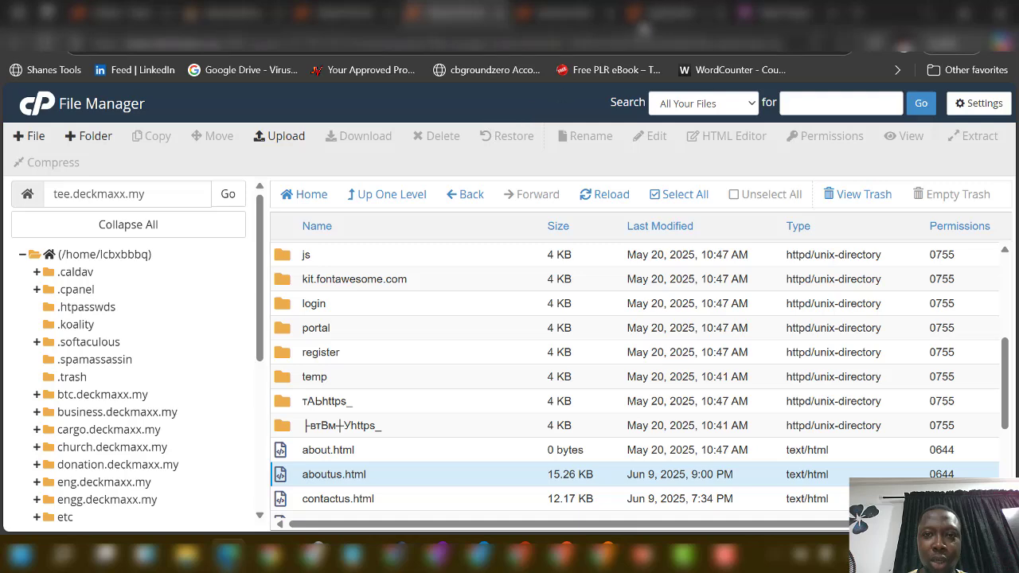
{"action": "scroll", "coordinate": [387, 447], "scroll_direction": "down", "scroll_amount": 1}
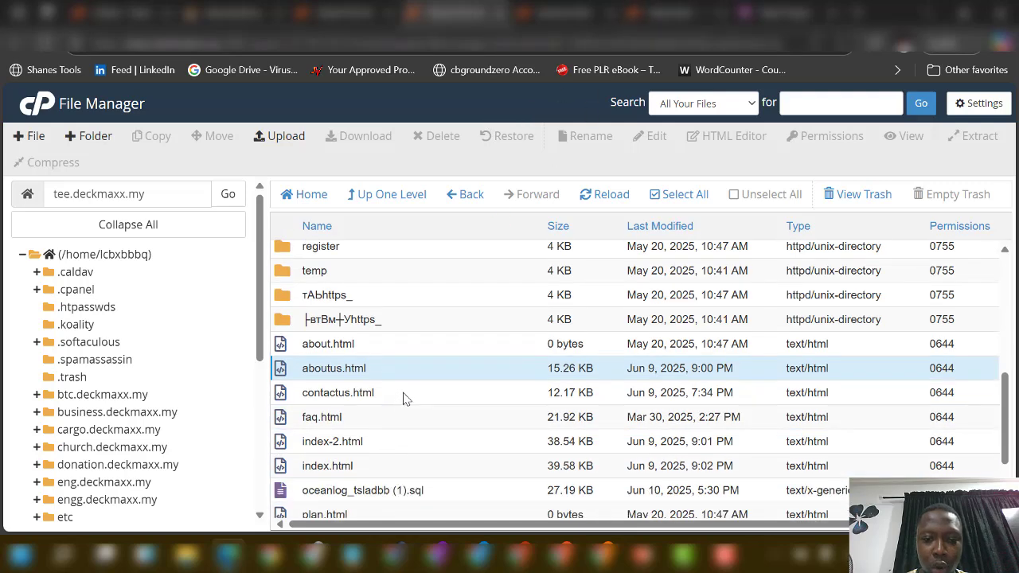
{"action": "scroll", "coordinate": [406, 392], "scroll_direction": "up", "scroll_amount": 5}
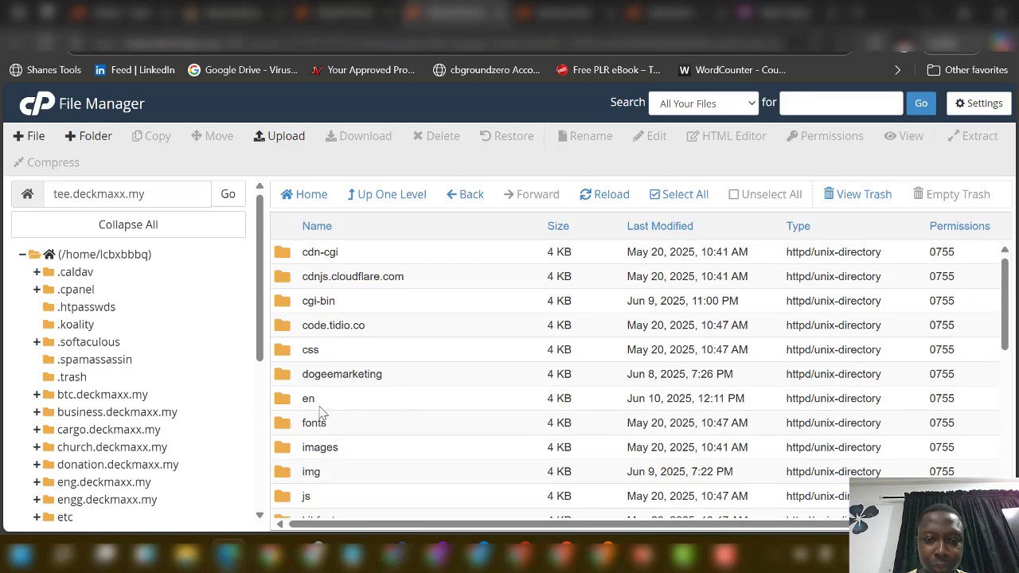
{"action": "scroll", "coordinate": [409, 405], "scroll_direction": "down", "scroll_amount": 2}
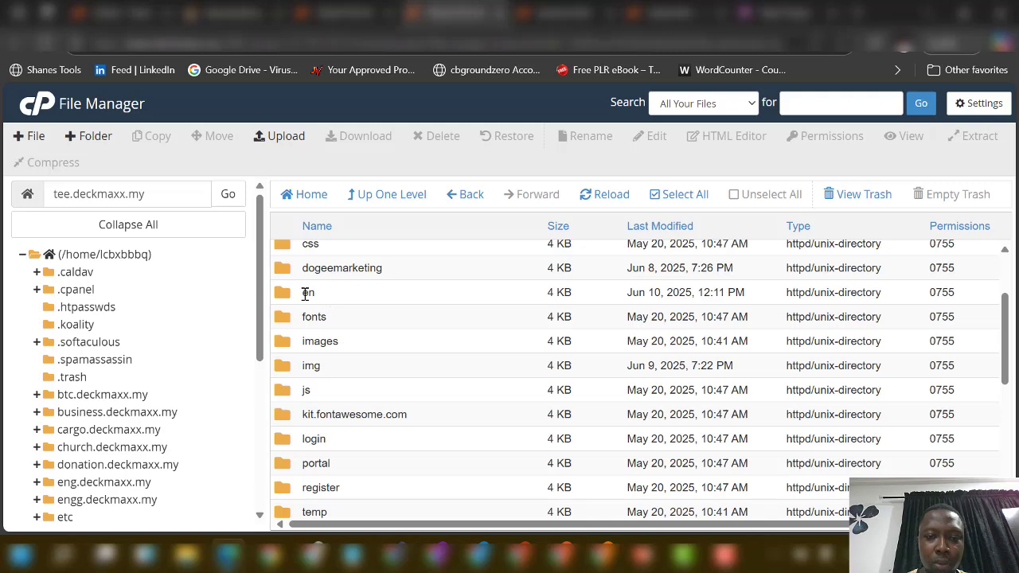
{"action": "double_click", "coordinate": [356, 296]}
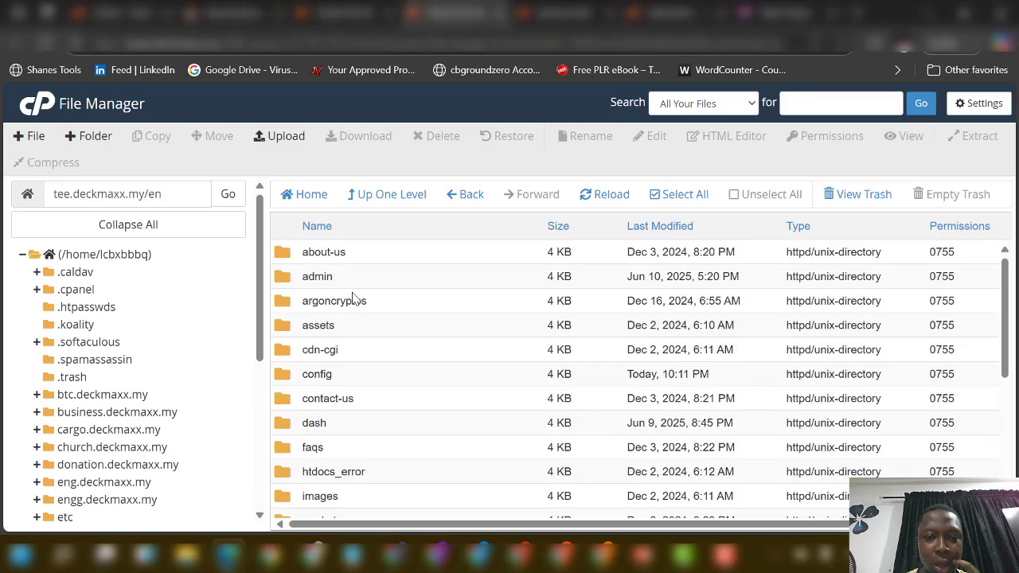
{"action": "scroll", "coordinate": [360, 343], "scroll_direction": "down", "scroll_amount": 4}
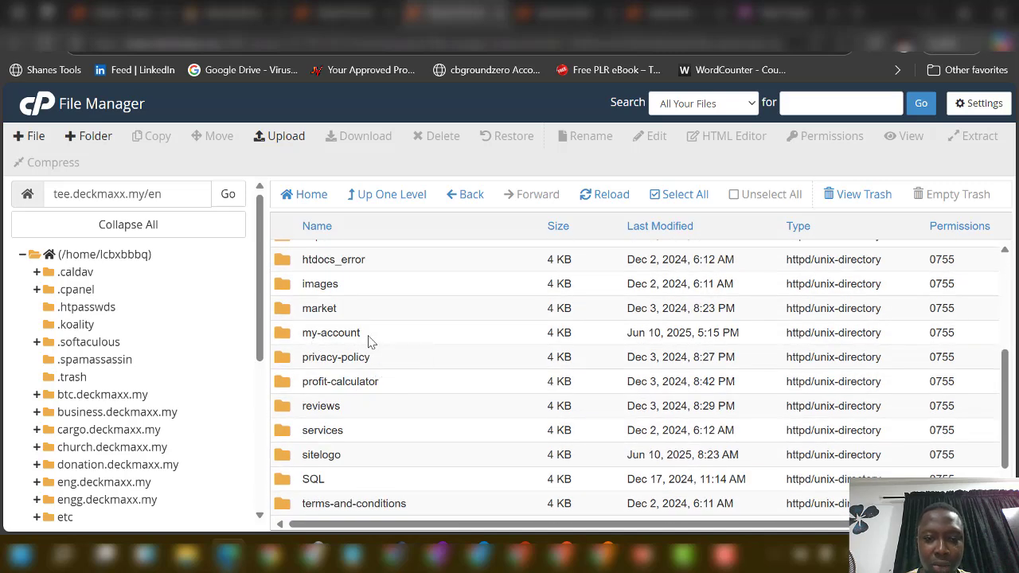
Step: Open the my-account subfolder and look through its contents
{"action": "double_click", "coordinate": [390, 343]}
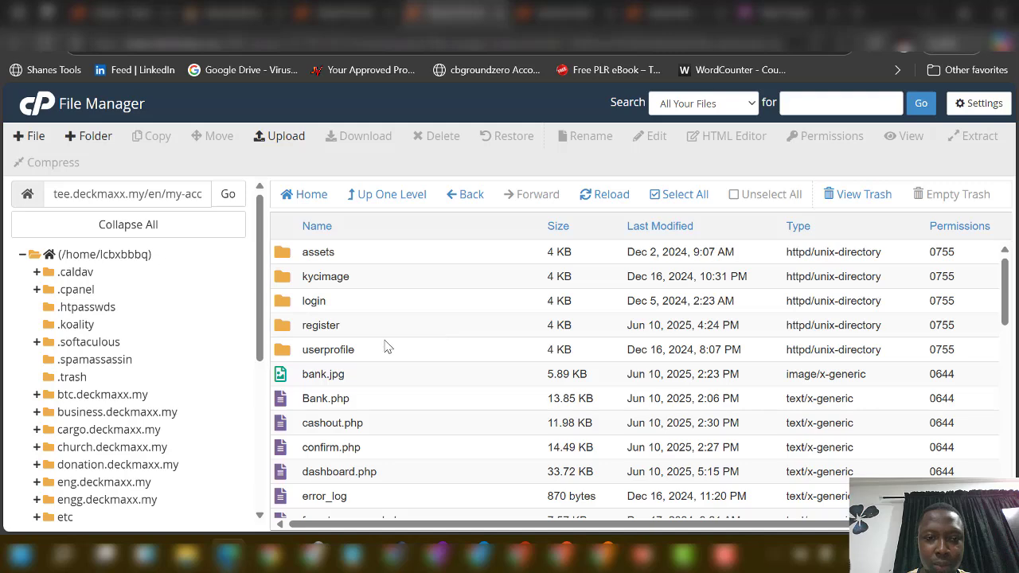
{"action": "scroll", "coordinate": [384, 358], "scroll_direction": "down", "scroll_amount": 3}
{"action": "scroll", "coordinate": [388, 351], "scroll_direction": "down", "scroll_amount": 3}
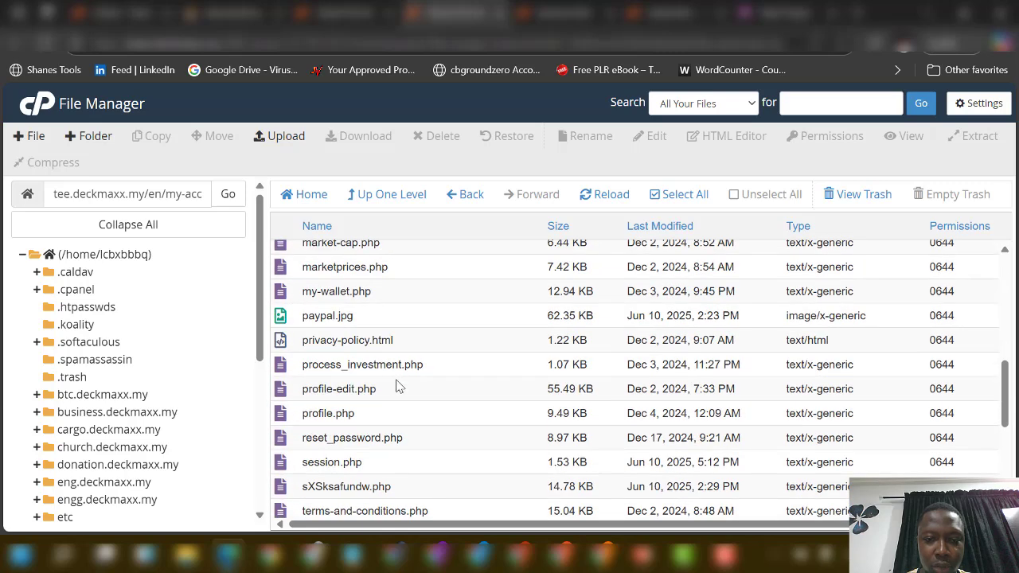
{"action": "scroll", "coordinate": [398, 385], "scroll_direction": "down", "scroll_amount": 3}
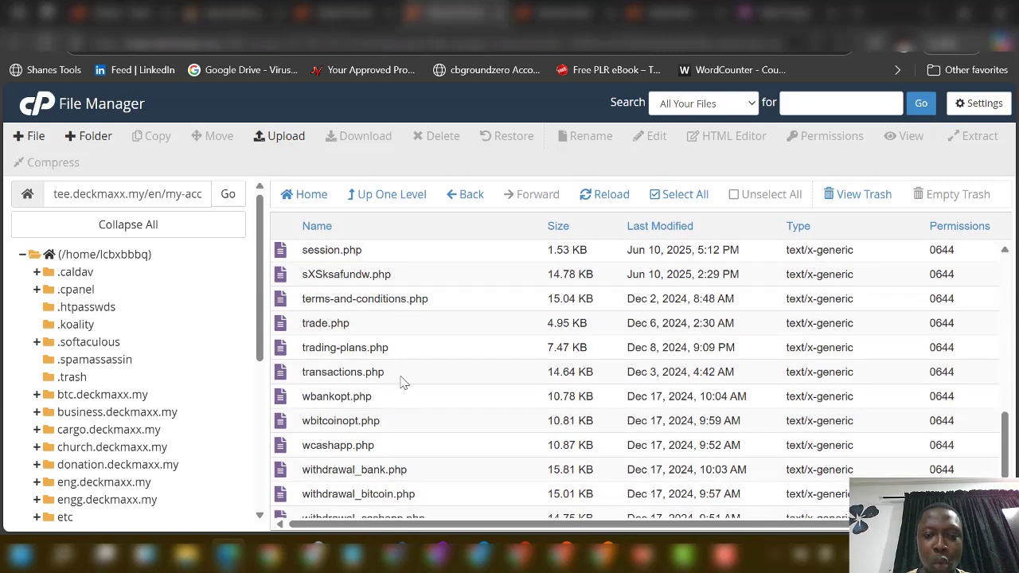
{"action": "scroll", "coordinate": [402, 381], "scroll_direction": "up", "scroll_amount": 1}
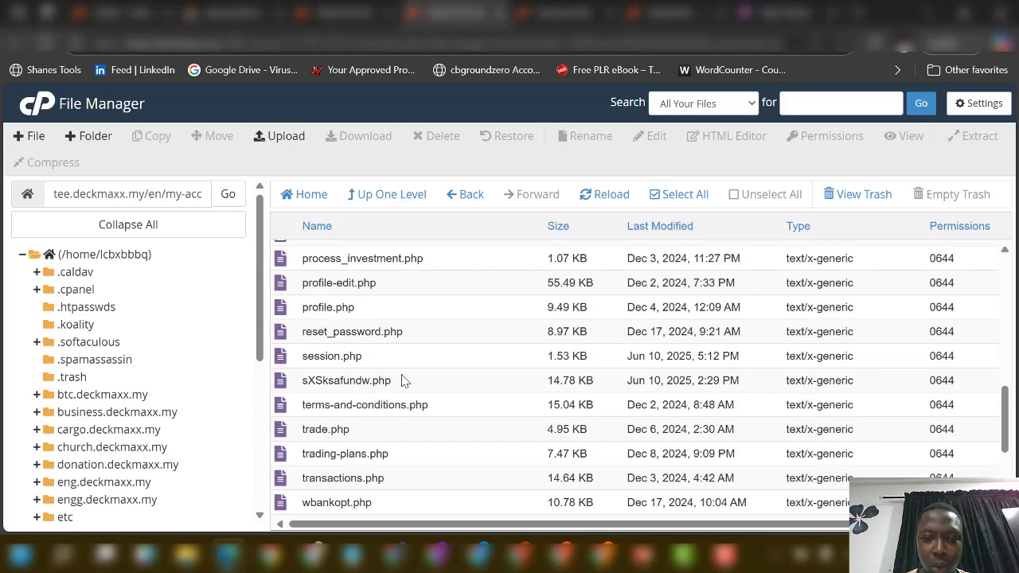
{"action": "scroll", "coordinate": [403, 381], "scroll_direction": "up", "scroll_amount": 7}
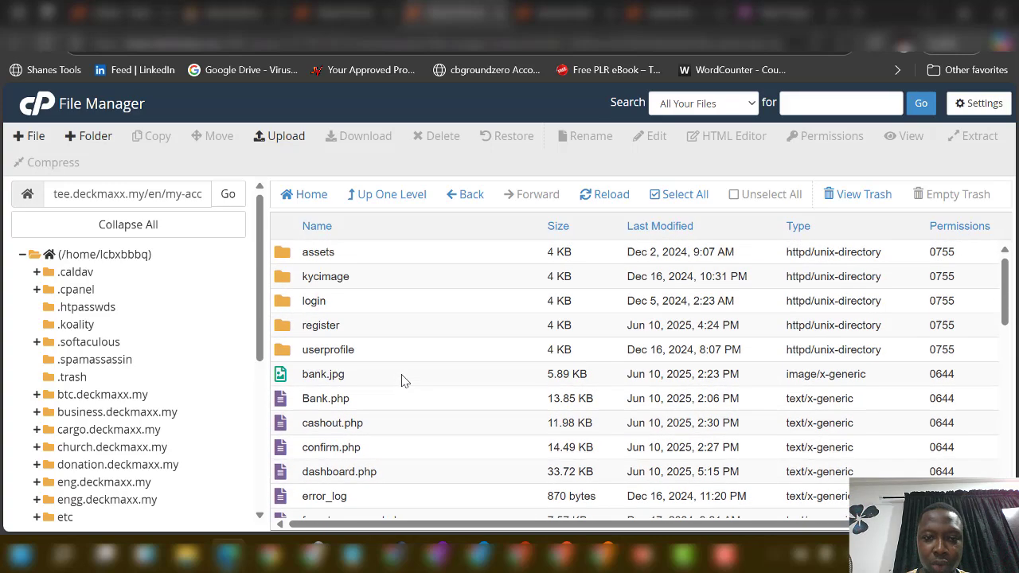
Step: Go up to en, browse the admin subfolder, then return to the en listing
{"action": "left_click", "coordinate": [380, 196]}
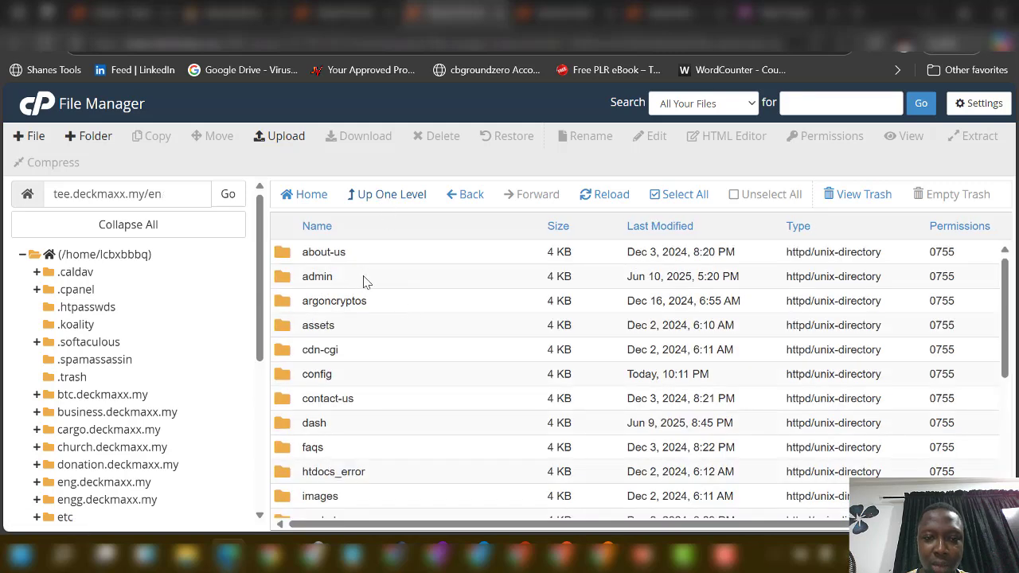
{"action": "double_click", "coordinate": [364, 279]}
{"action": "scroll", "coordinate": [382, 298], "scroll_direction": "down", "scroll_amount": 6}
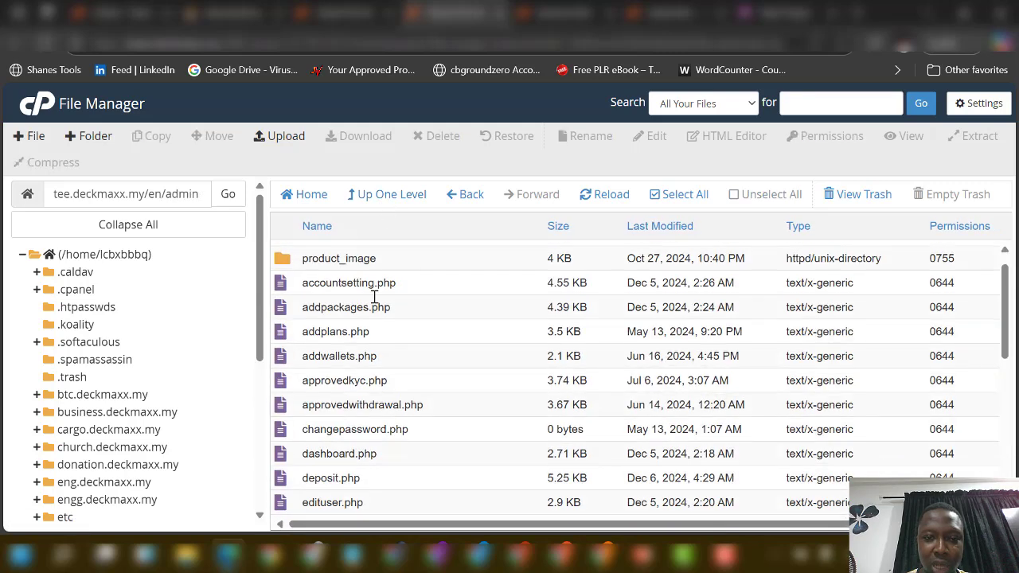
{"action": "scroll", "coordinate": [371, 375], "scroll_direction": "up", "scroll_amount": 2}
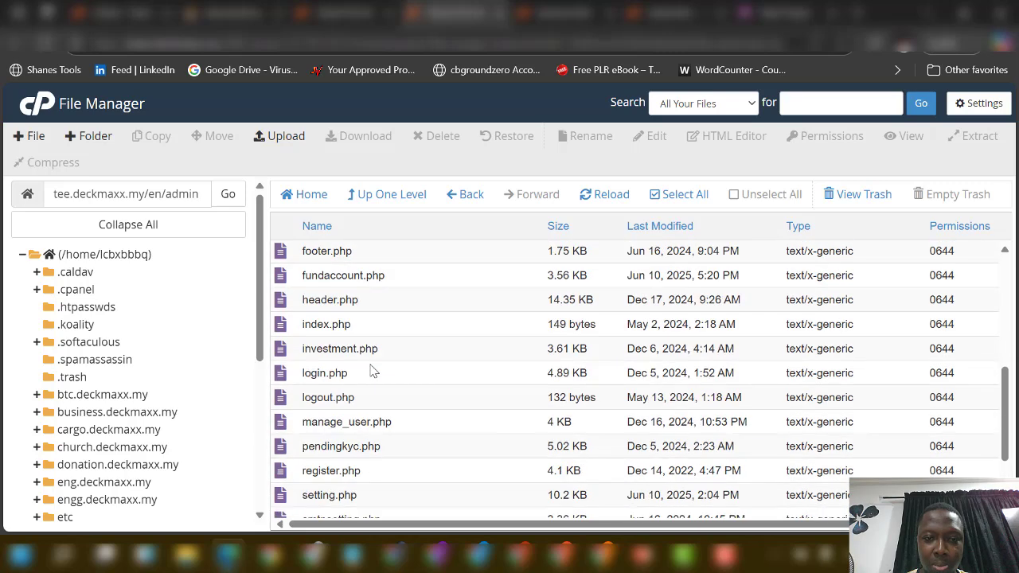
{"action": "scroll", "coordinate": [374, 349], "scroll_direction": "up", "scroll_amount": 5}
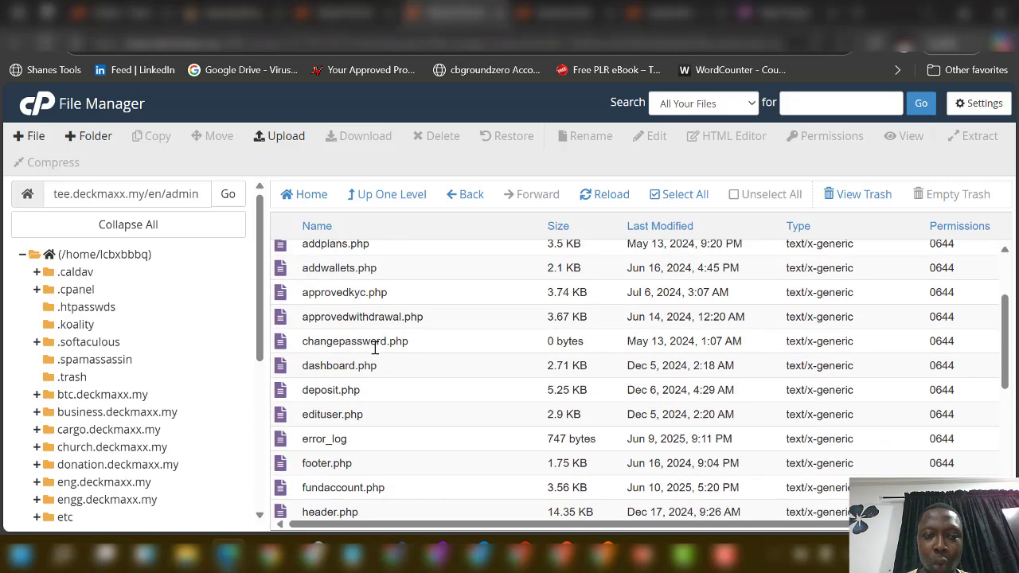
{"action": "scroll", "coordinate": [388, 373], "scroll_direction": "up", "scroll_amount": 2}
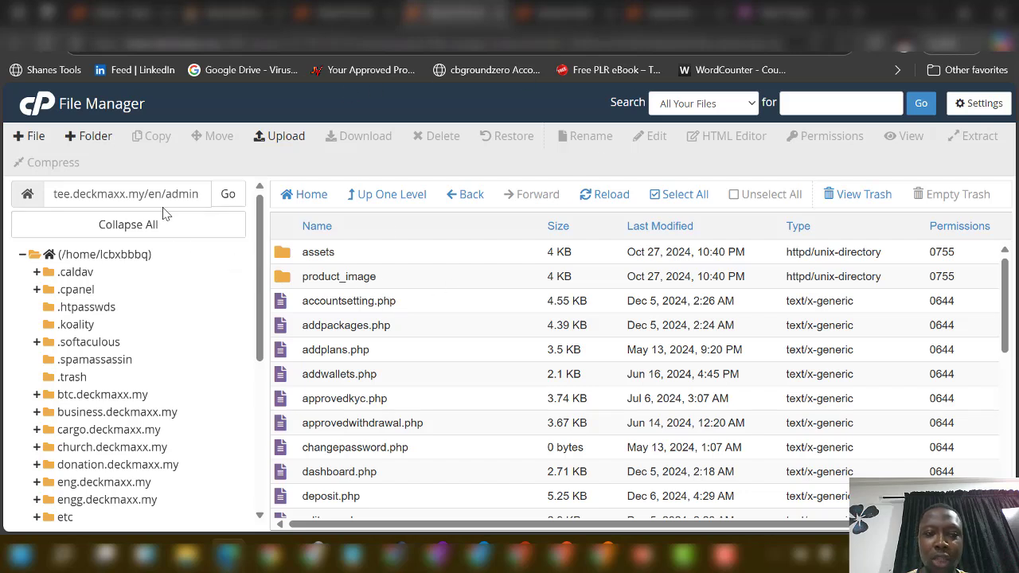
{"action": "left_click", "coordinate": [395, 198]}
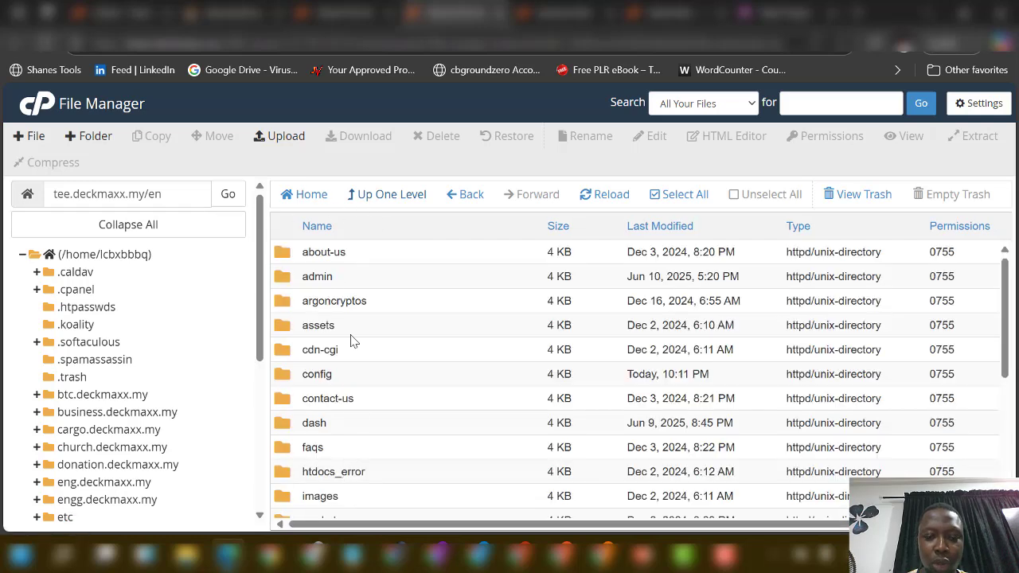
Step: Copy the folder path tee.deckmaxx.my/en from File Manager's path field
{"action": "key", "text": "alt+Tab"}
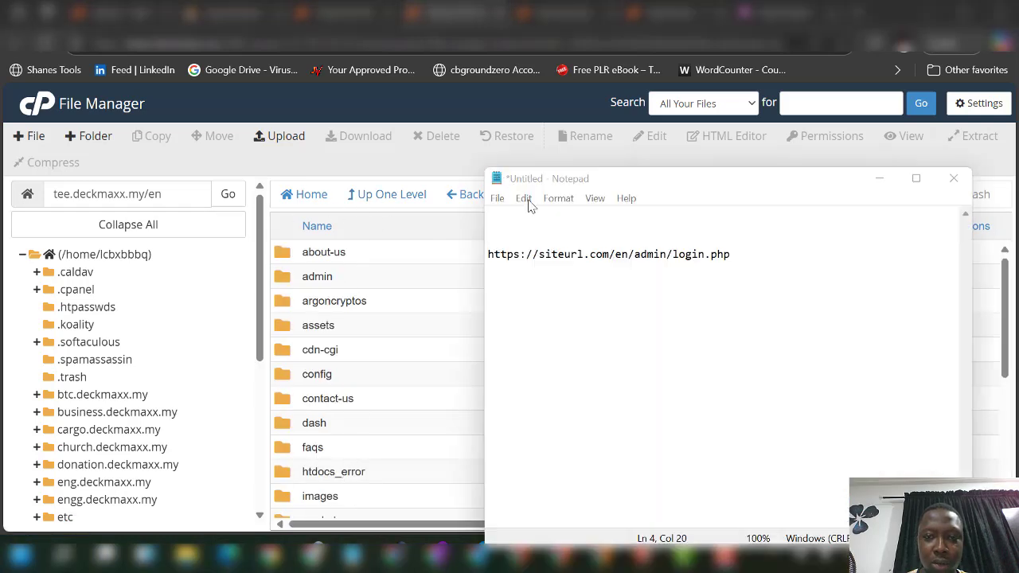
{"action": "left_click", "coordinate": [611, 254]}
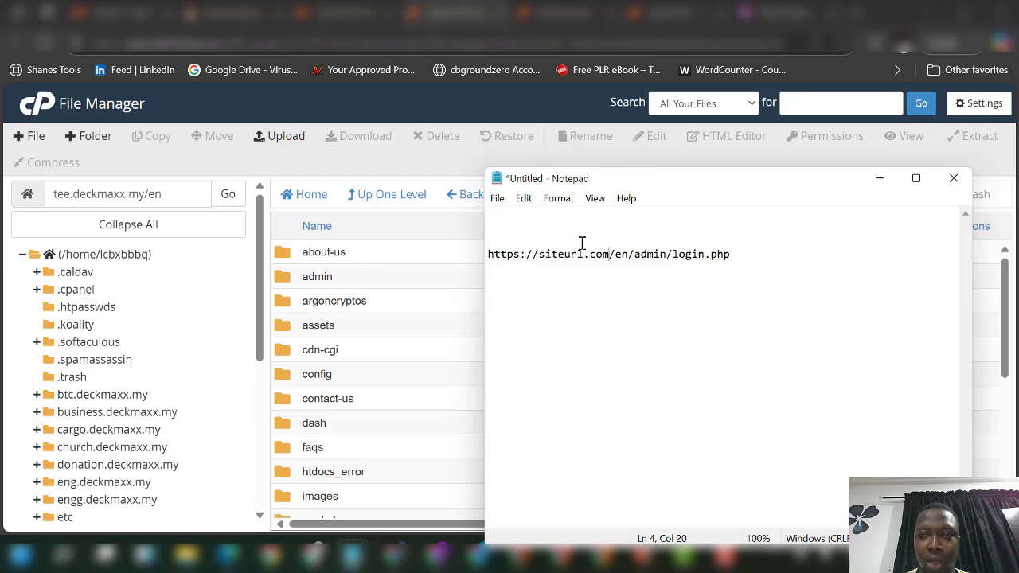
{"action": "left_click", "coordinate": [73, 196]}
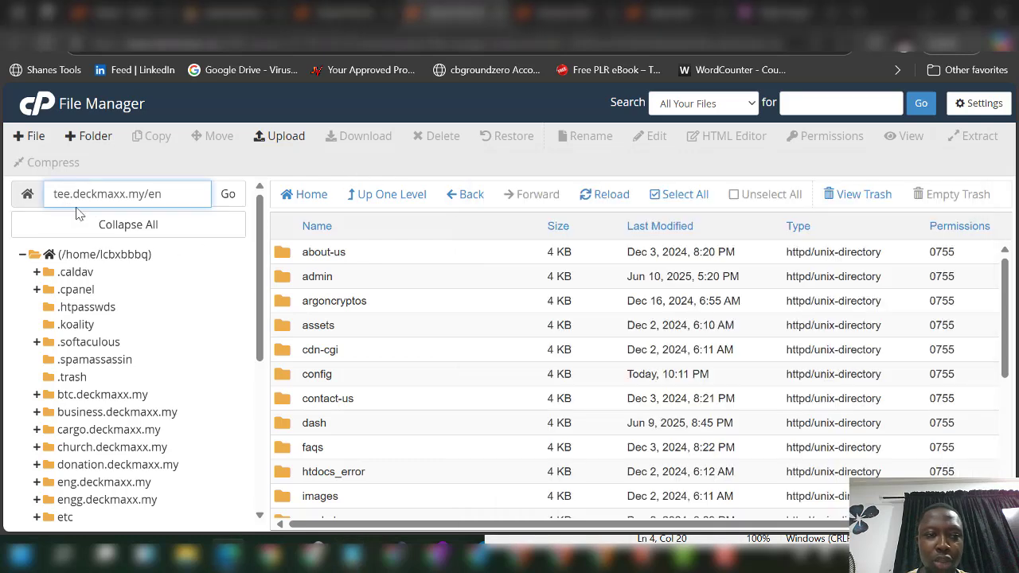
{"action": "key", "text": "ctrl+a"}
{"action": "key", "text": "ctrl+c"}
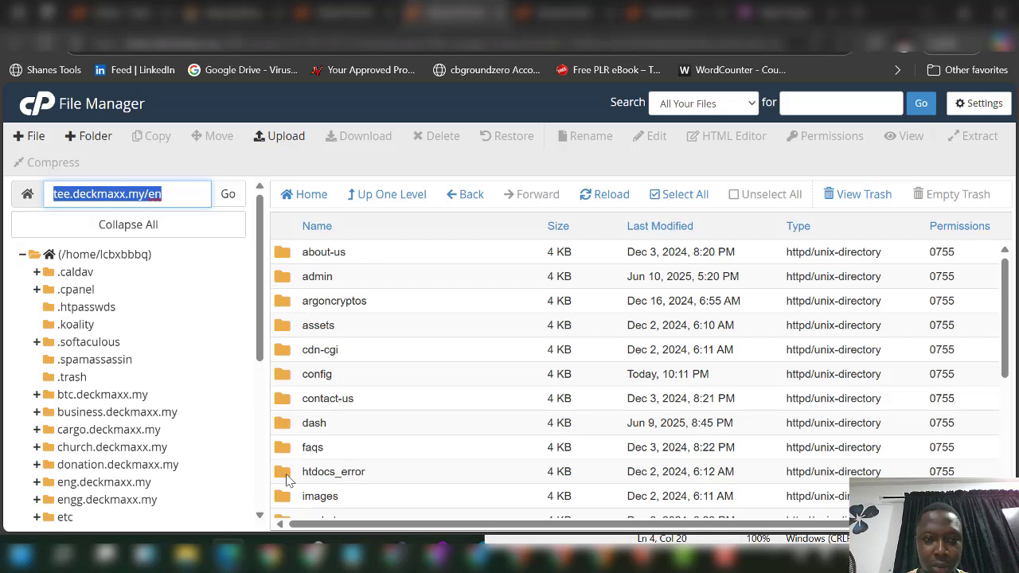
Step: In Notepad, replace siteurl.com with the copied path and copy the full login URL
{"action": "mouse_move", "coordinate": [354, 561]}
{"action": "left_click", "coordinate": [535, 485]}
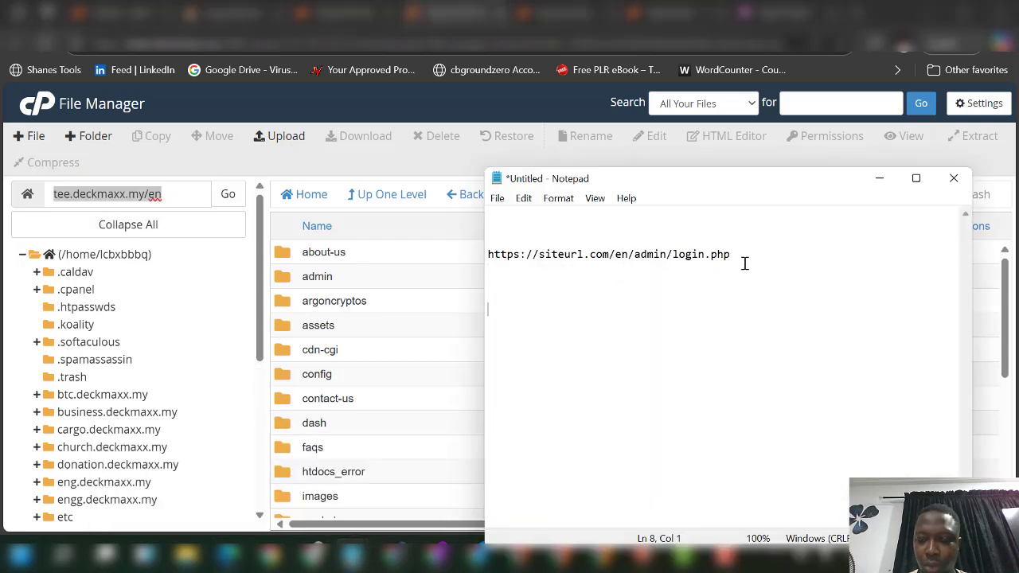
{"action": "left_click_drag", "start_coordinate": [610, 254], "coordinate": [538, 263]}
{"action": "triple_click", "coordinate": [540, 255]}
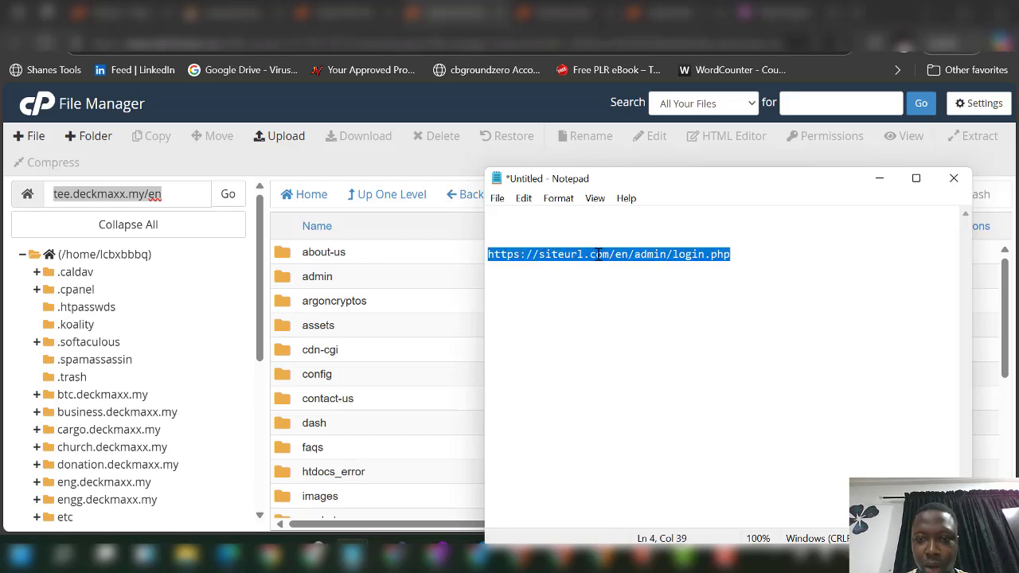
{"action": "left_click_drag", "start_coordinate": [608, 257], "coordinate": [539, 258]}
{"action": "key", "text": "ctrl+v"}
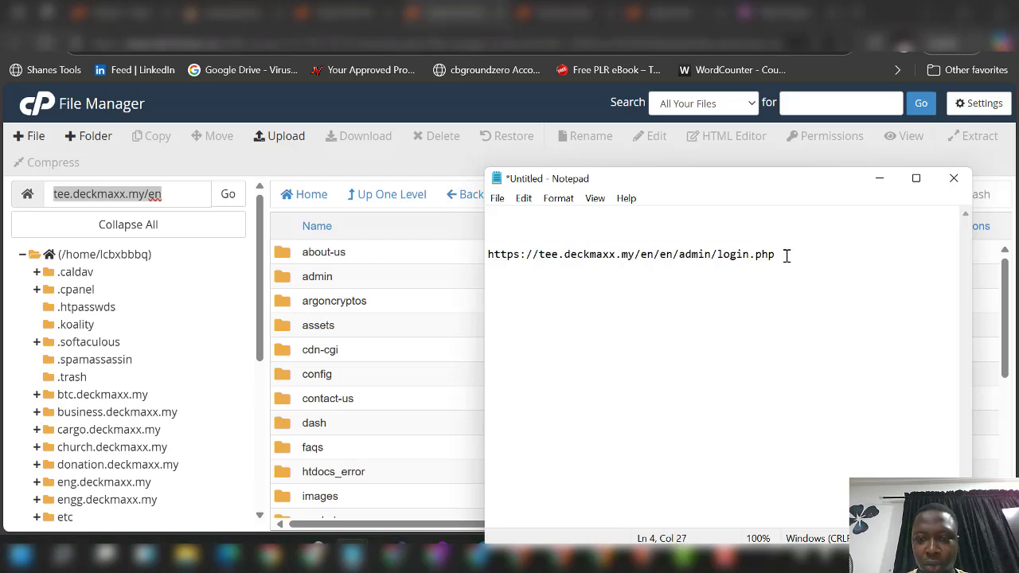
{"action": "key", "text": "ctrl+a"}
{"action": "key", "text": "ctrl+c"}
{"action": "left_click", "coordinate": [858, 16]}
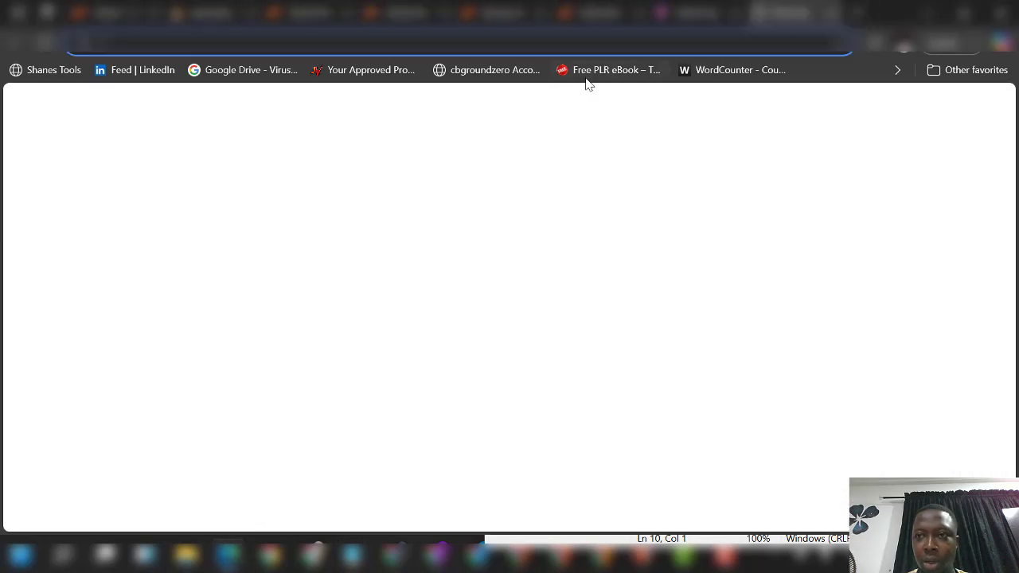
{"action": "left_click", "coordinate": [540, 52]}
{"action": "key", "text": "ctrl+v"}
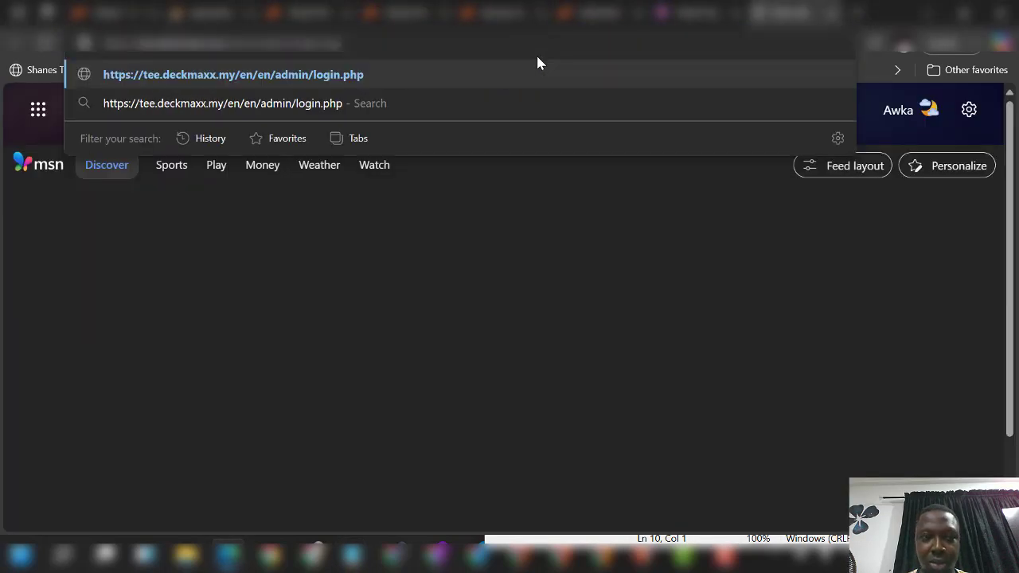
{"action": "key", "text": "Return"}
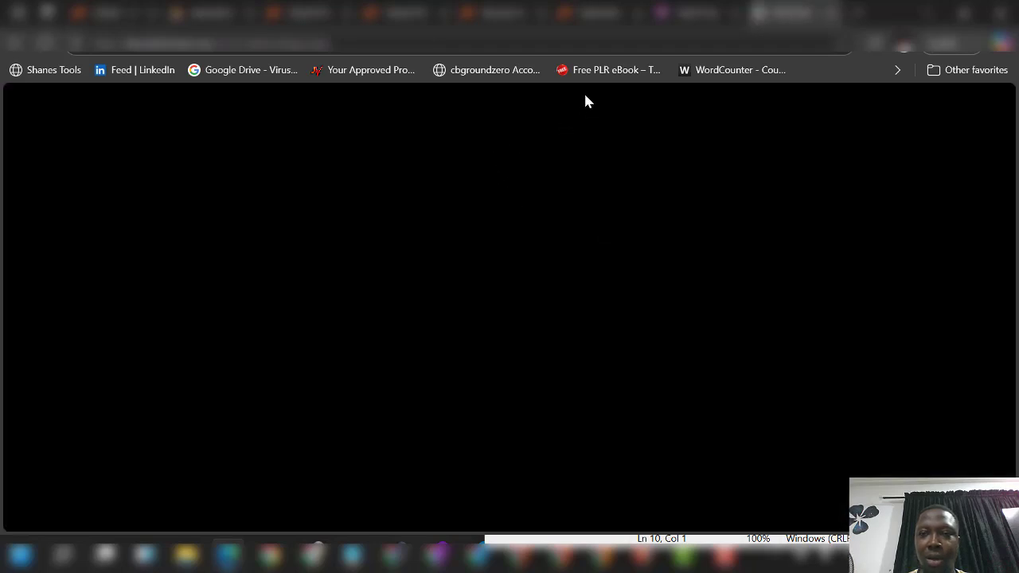
{"action": "left_click", "coordinate": [231, 50]}
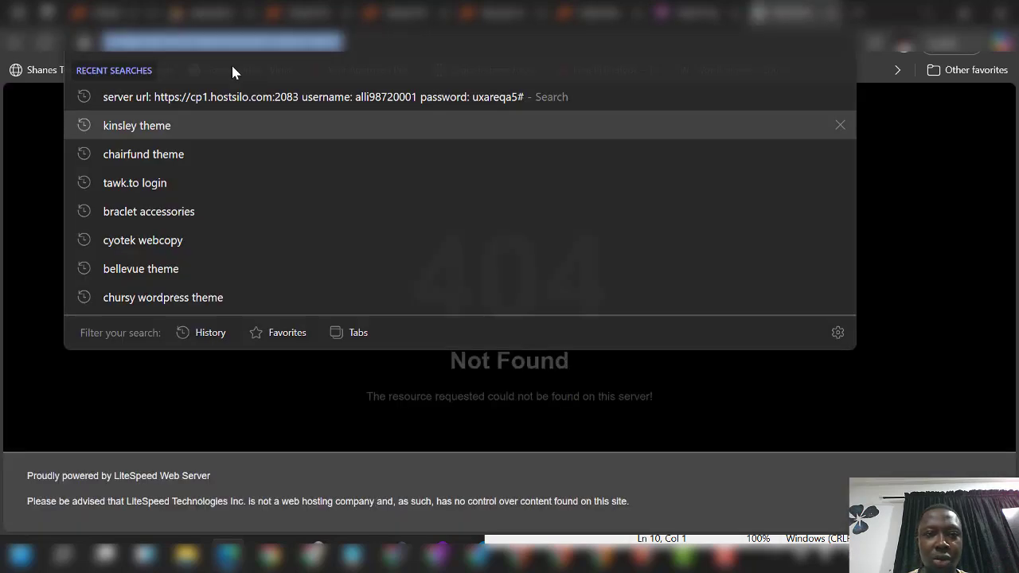
{"action": "left_click", "coordinate": [245, 48]}
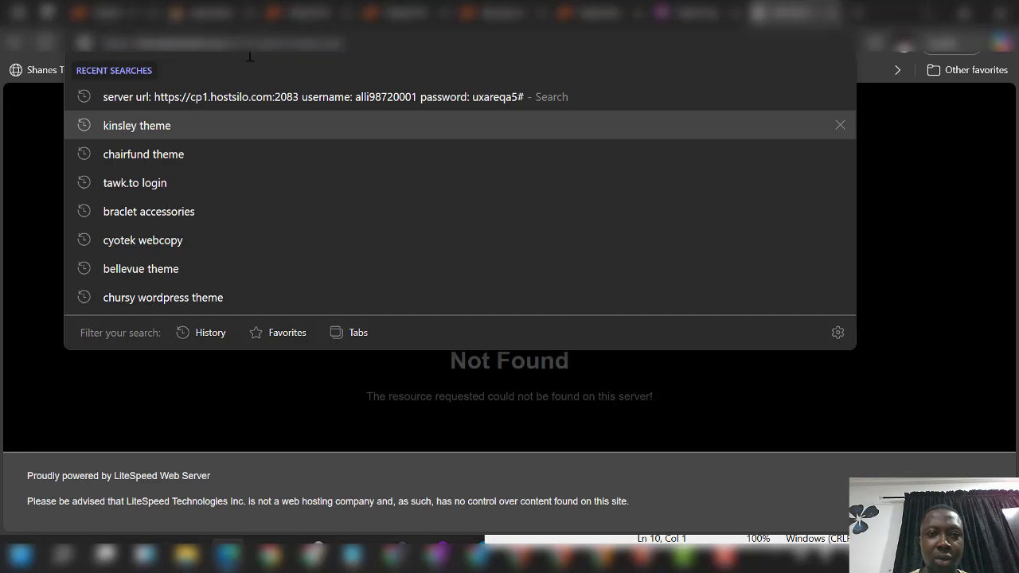
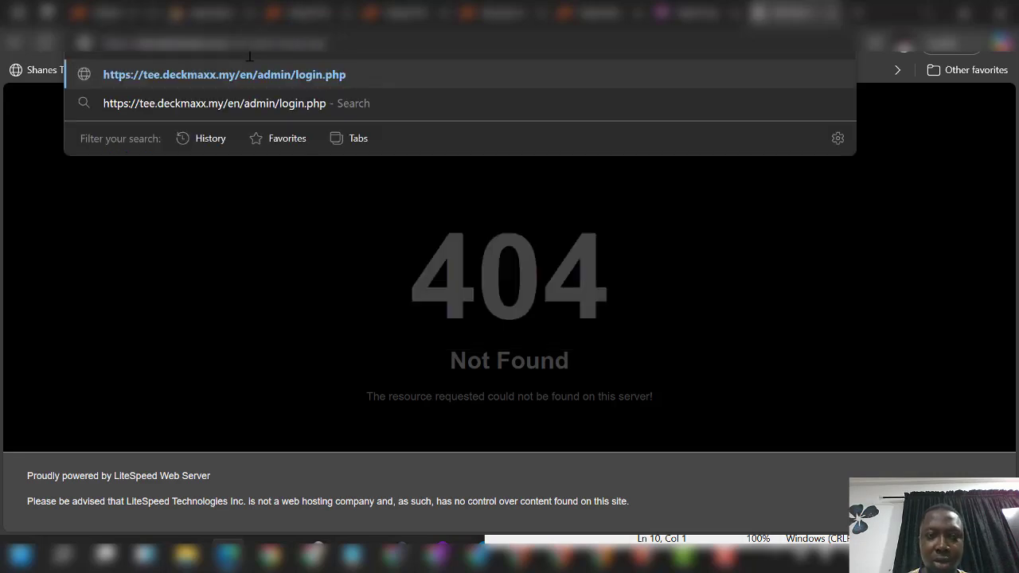
Step: Load tee.deckmaxx.my/en/admin/login.php, check the admin email and password in phpMyAdmin, then return to it
{"action": "key", "text": "Return"}
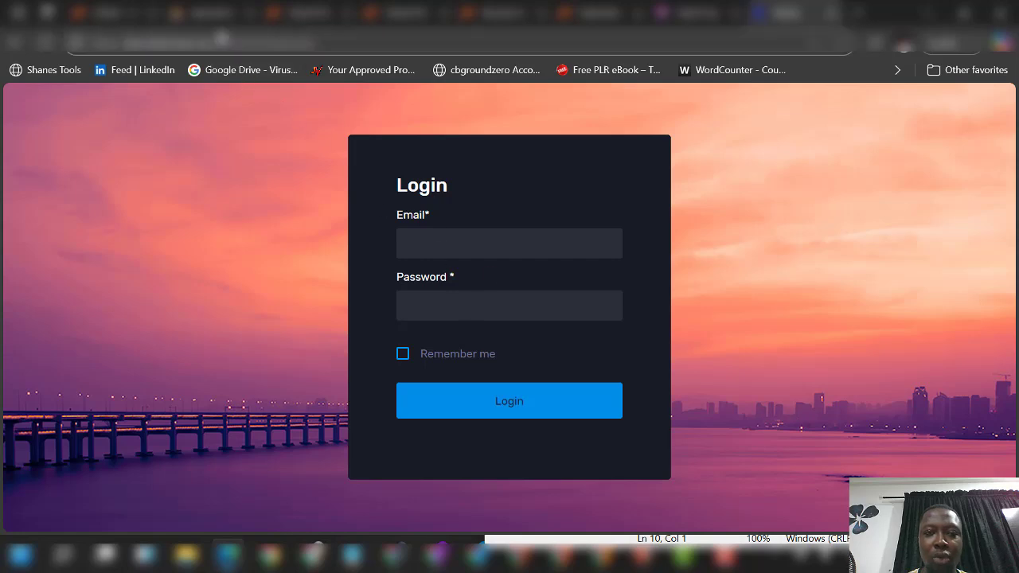
{"action": "left_click", "coordinate": [214, 18]}
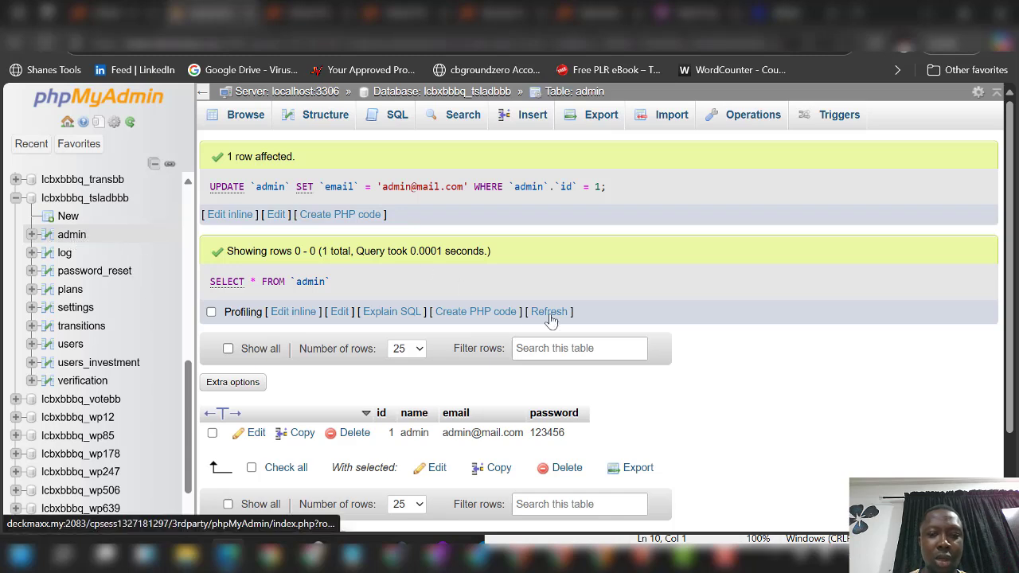
{"action": "left_click", "coordinate": [793, 13]}
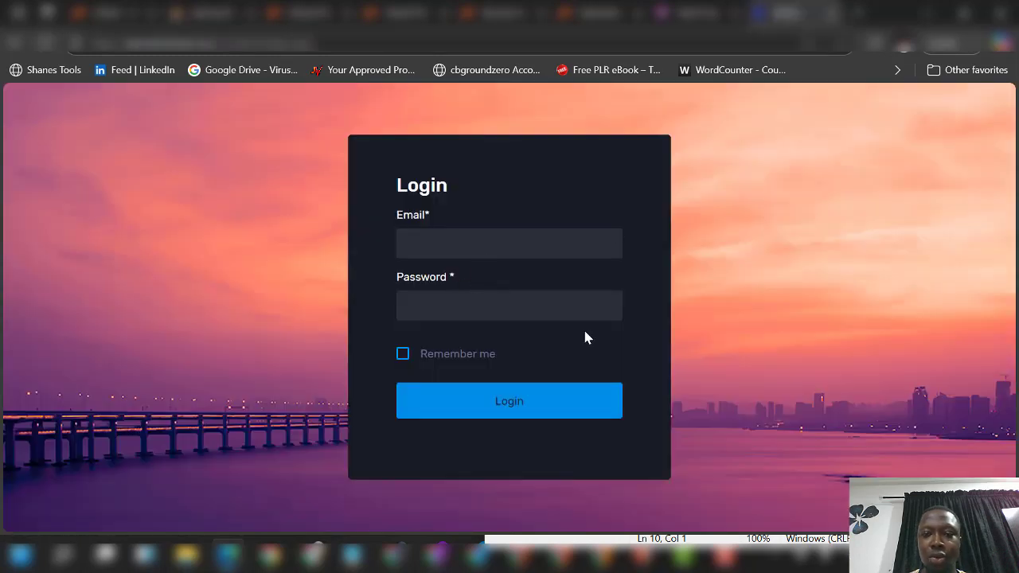
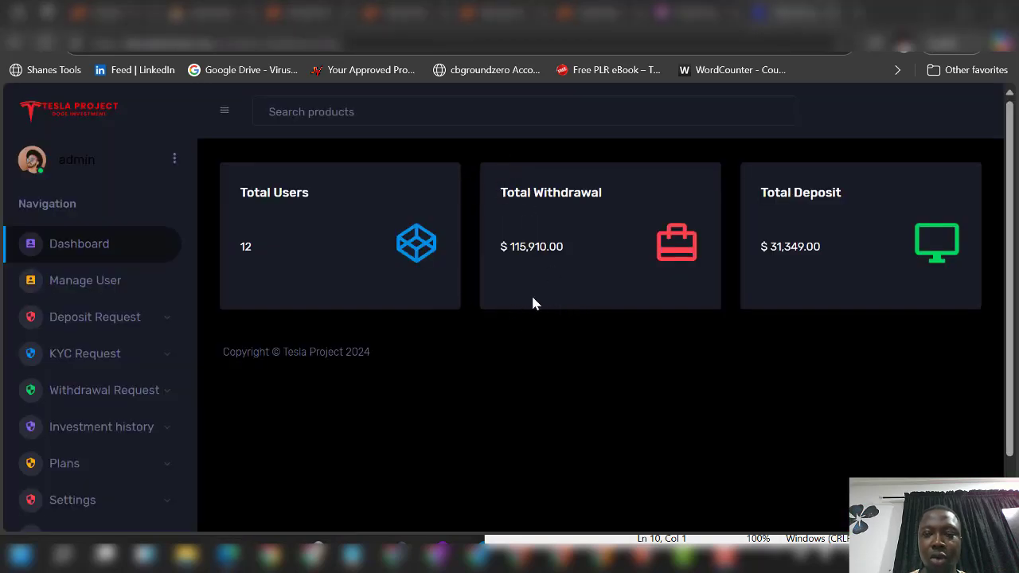
Step: Copy the image link of the site logo in the Tesla Project admin panel
{"action": "scroll", "coordinate": [446, 346], "scroll_direction": "down", "scroll_amount": 2}
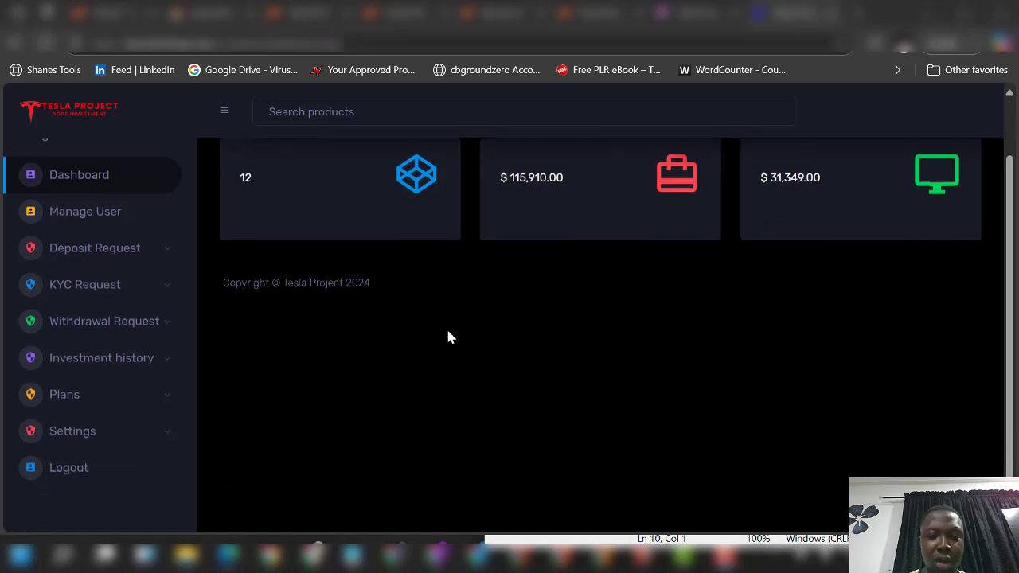
{"action": "scroll", "coordinate": [448, 337], "scroll_direction": "up", "scroll_amount": 2}
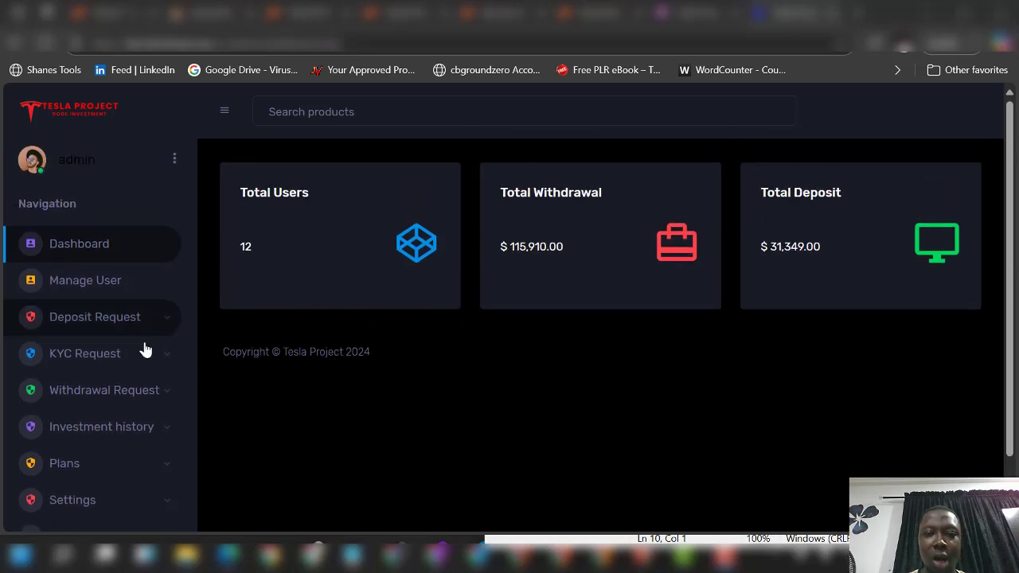
{"action": "right_click", "coordinate": [74, 117]}
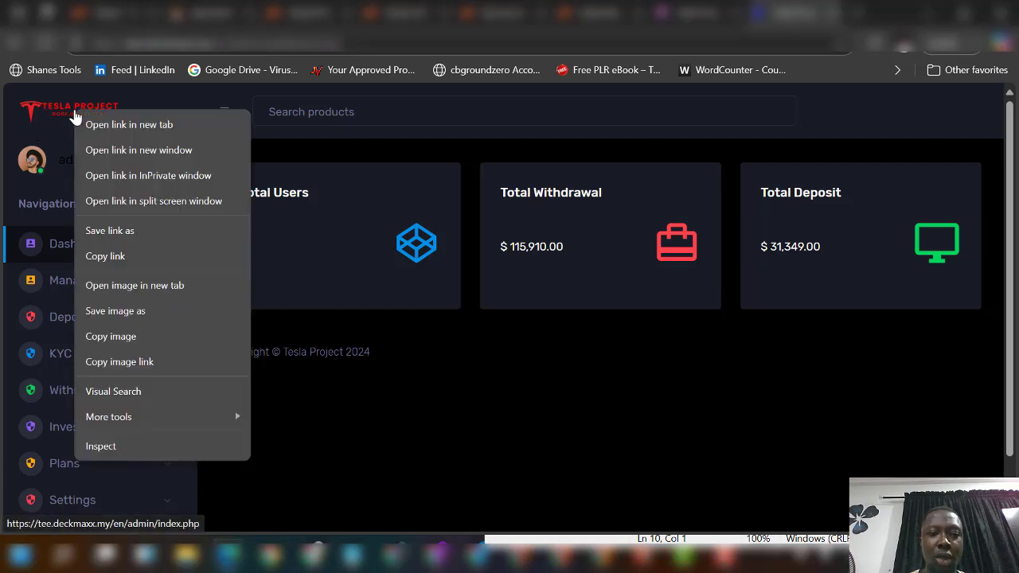
{"action": "left_click", "coordinate": [112, 361]}
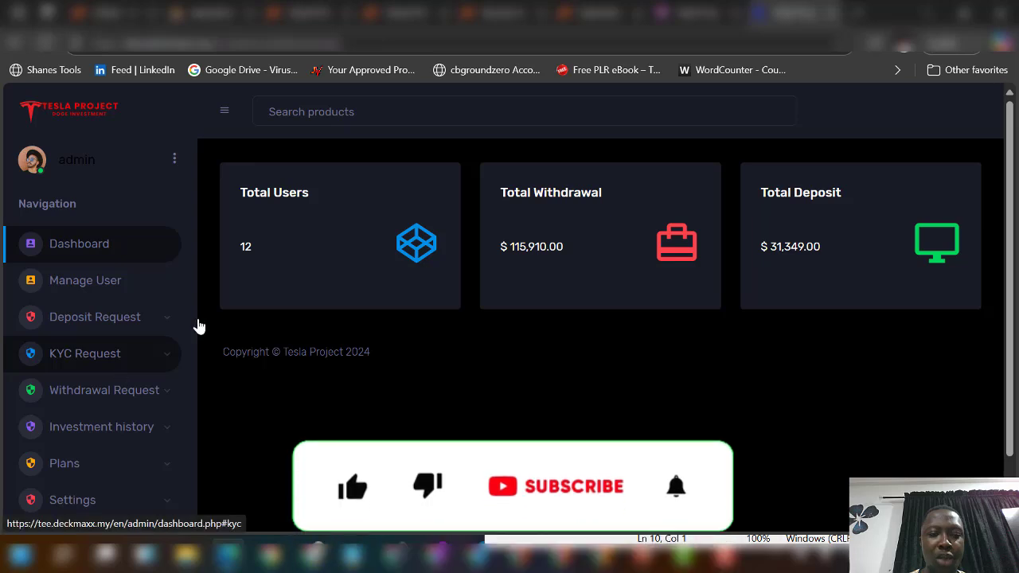
Step: Paste the logo link into a new tab, then return to the en folder in File Manager
{"action": "left_click", "coordinate": [859, 13]}
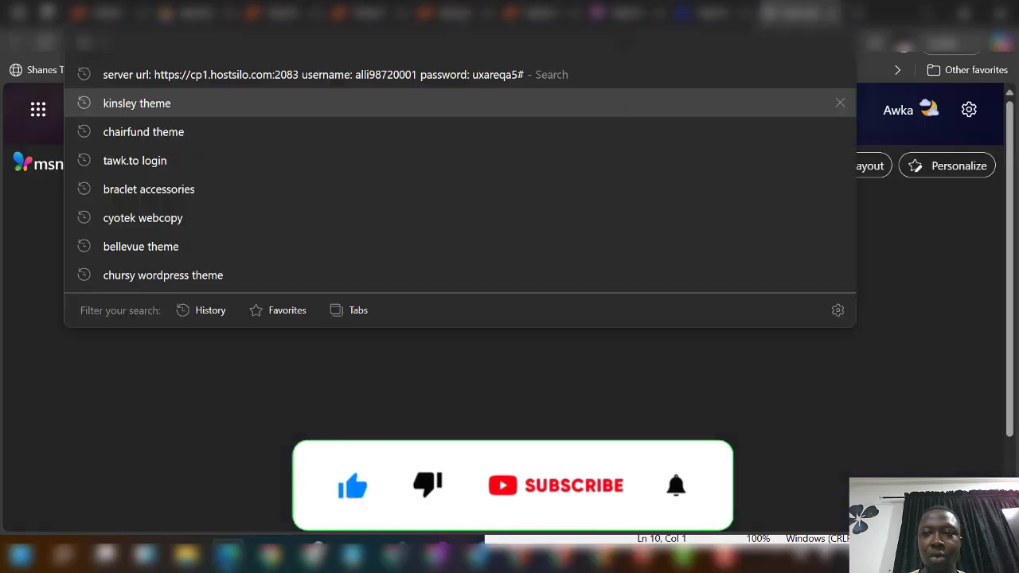
{"action": "key", "text": "ctrl+v"}
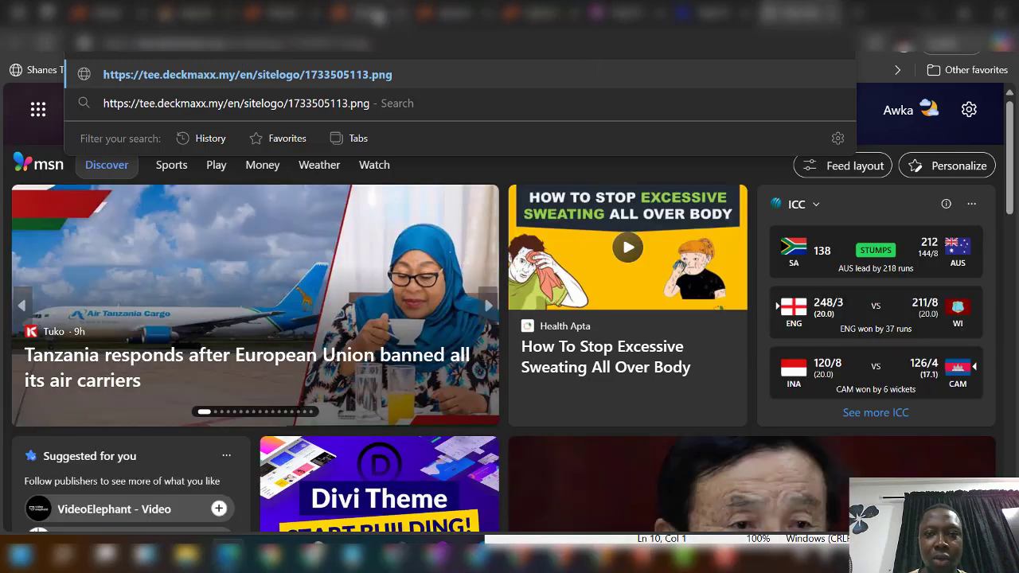
{"action": "left_click", "coordinate": [371, 14]}
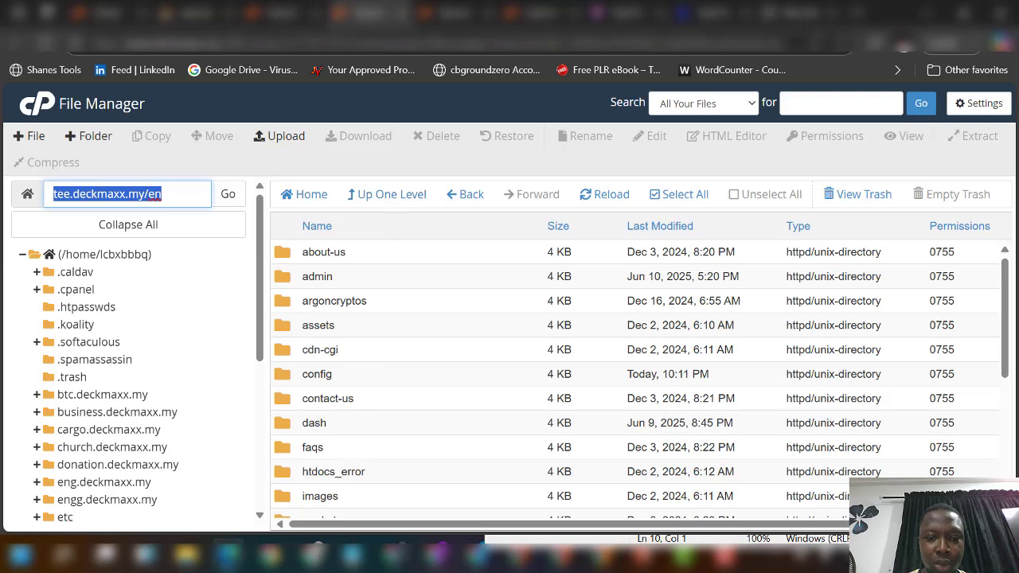
Step: Open the en/sitelogo folder in cPanel File Manager to reveal its six logo PNG files
{"action": "left_click", "coordinate": [790, 15]}
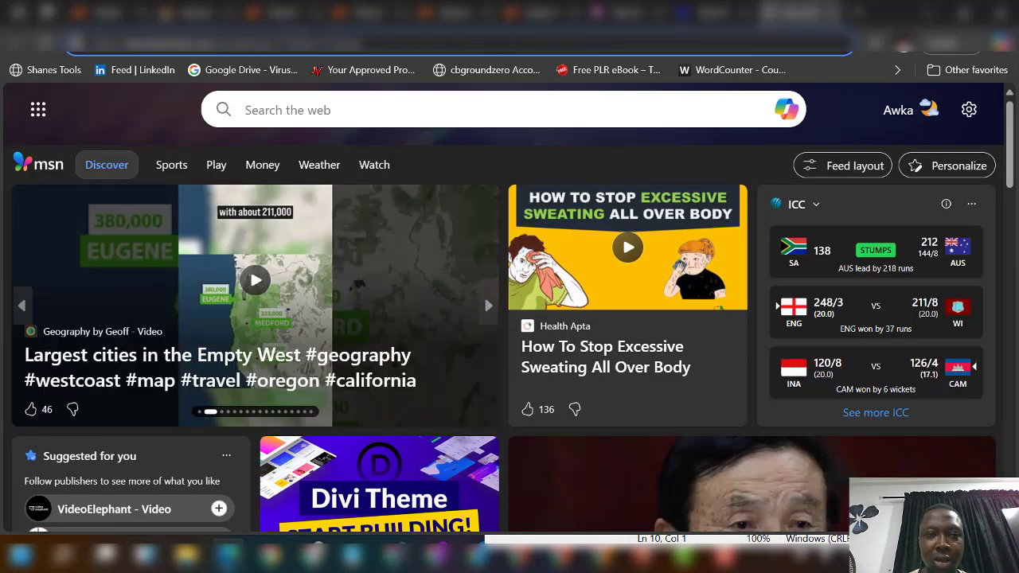
{"action": "left_click", "coordinate": [357, 16]}
{"action": "scroll", "coordinate": [369, 412], "scroll_direction": "down", "scroll_amount": 5}
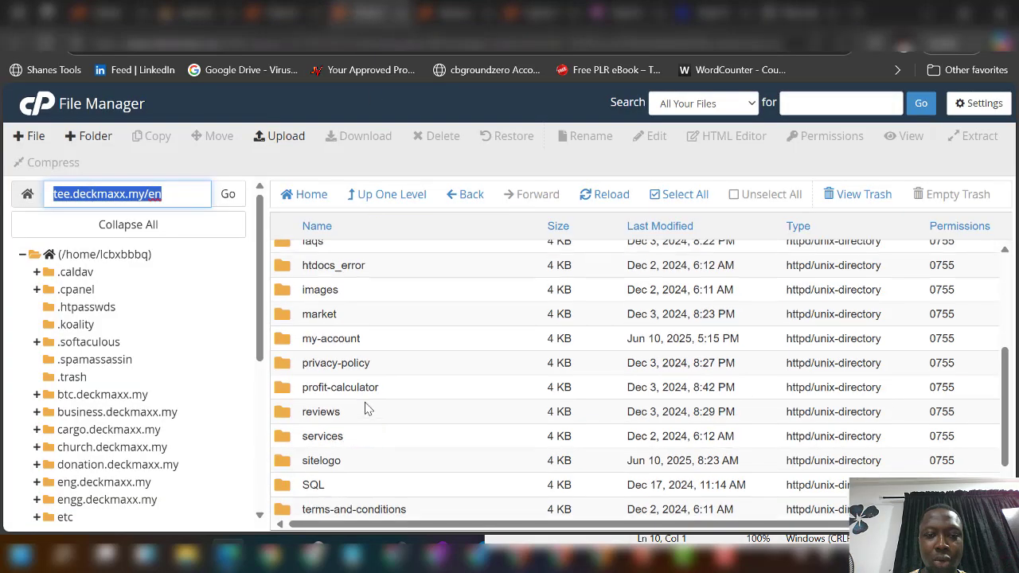
{"action": "scroll", "coordinate": [364, 402], "scroll_direction": "down", "scroll_amount": 2}
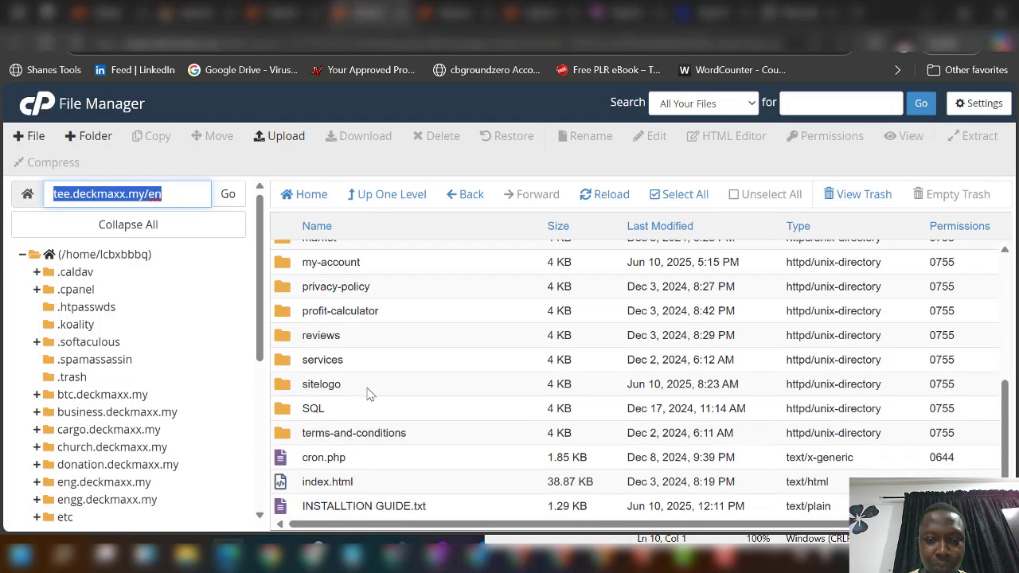
{"action": "double_click", "coordinate": [368, 391]}
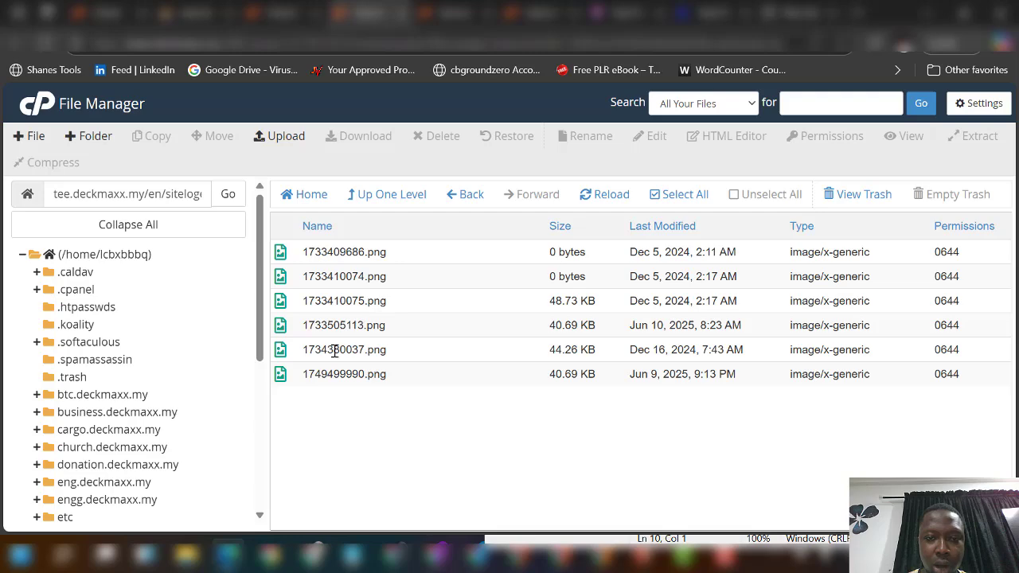
Step: Check the new tab against the logo listing, then go back to the Tesla Project admin dashboard
{"action": "left_click", "coordinate": [796, 13]}
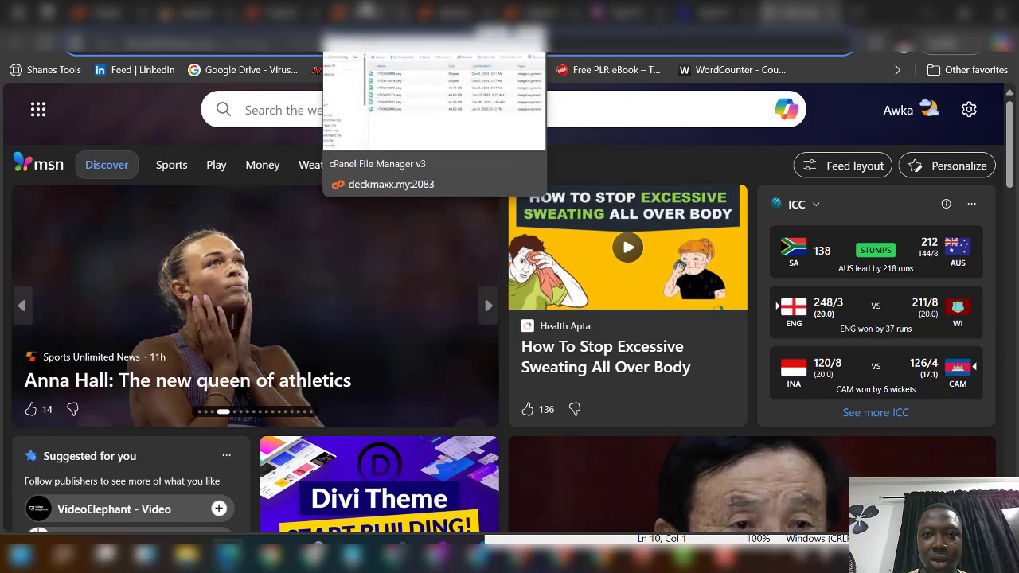
{"action": "left_click", "coordinate": [343, 13]}
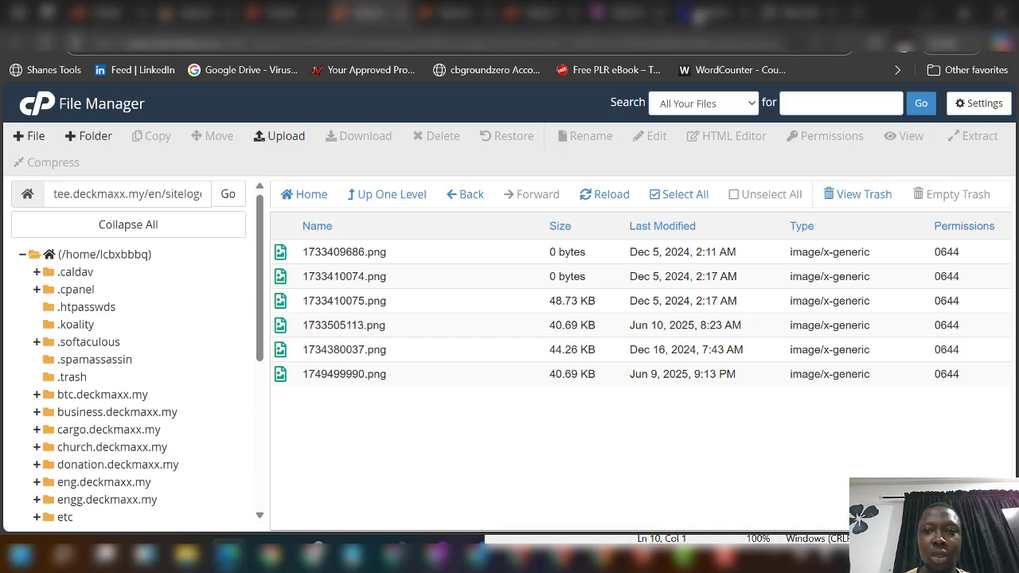
{"action": "left_click", "coordinate": [713, 10]}
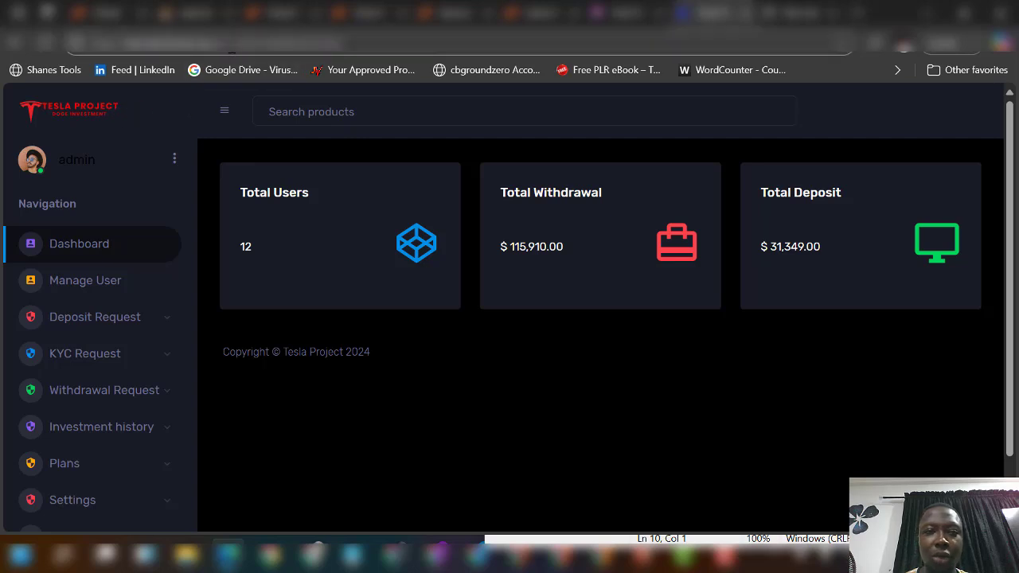
Step: Load the Tesla Project landing page from the pasted site address
{"action": "left_click", "coordinate": [247, 47]}
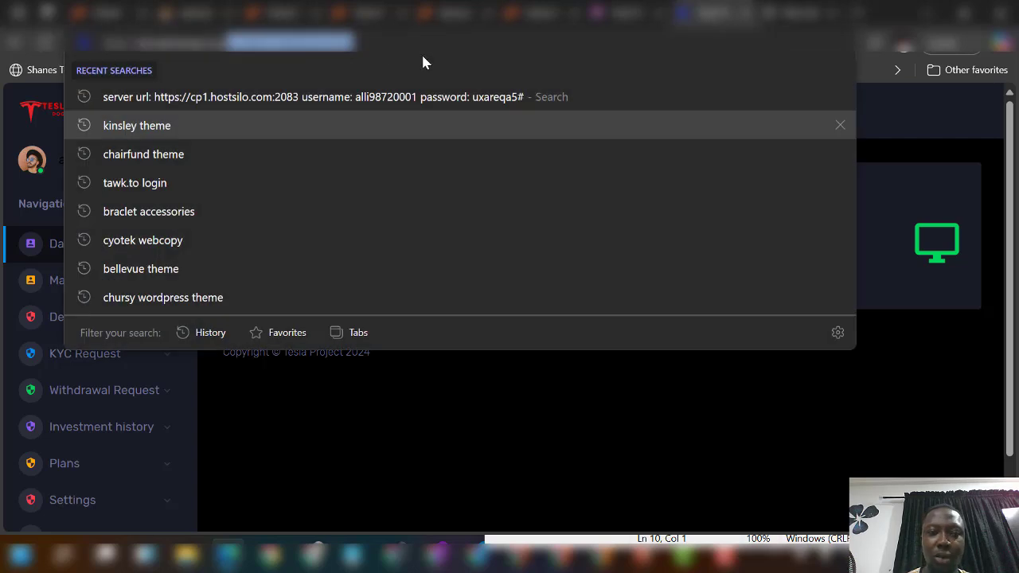
{"action": "key", "text": "ctrl+v"}
{"action": "key", "text": "Return"}
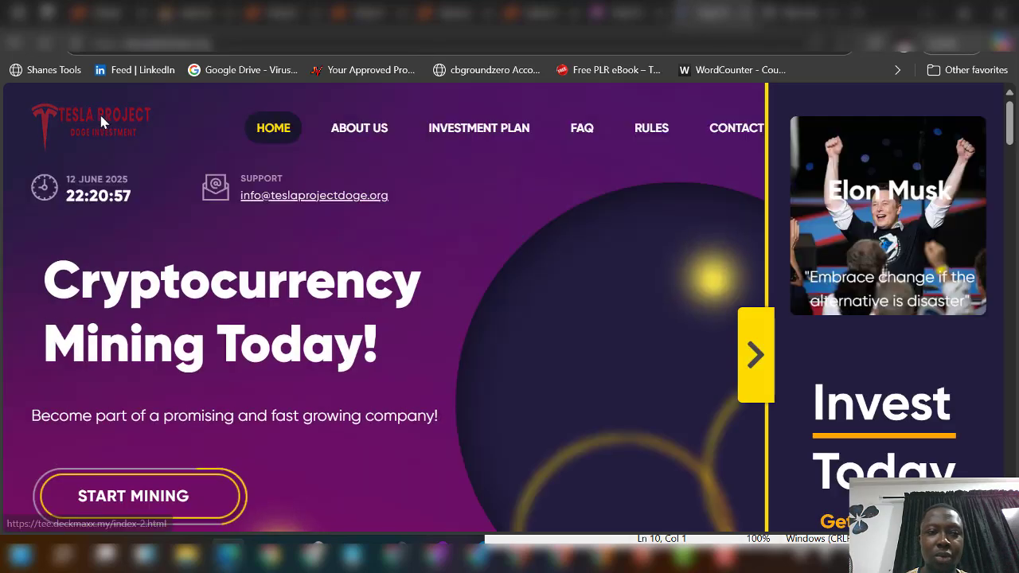
{"action": "right_click", "coordinate": [98, 113]}
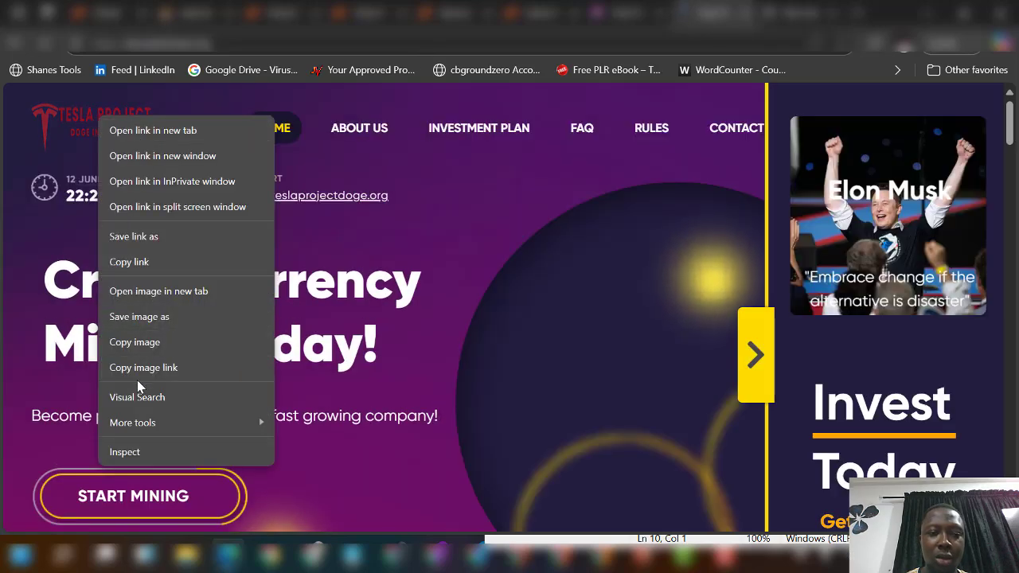
{"action": "left_click", "coordinate": [213, 344]}
{"action": "key", "text": "ctrl+t"}
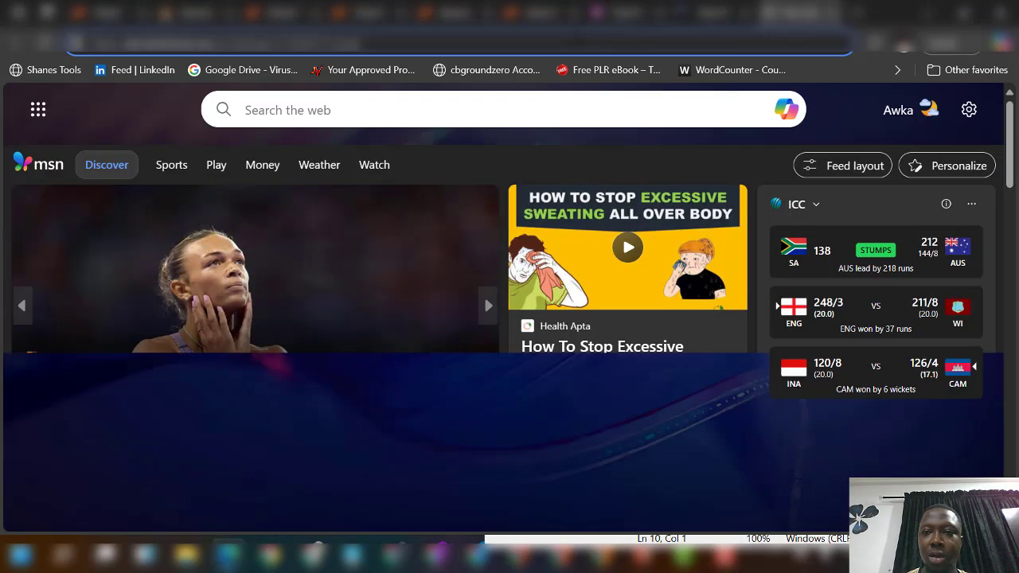
{"action": "key", "text": "ctrl+v"}
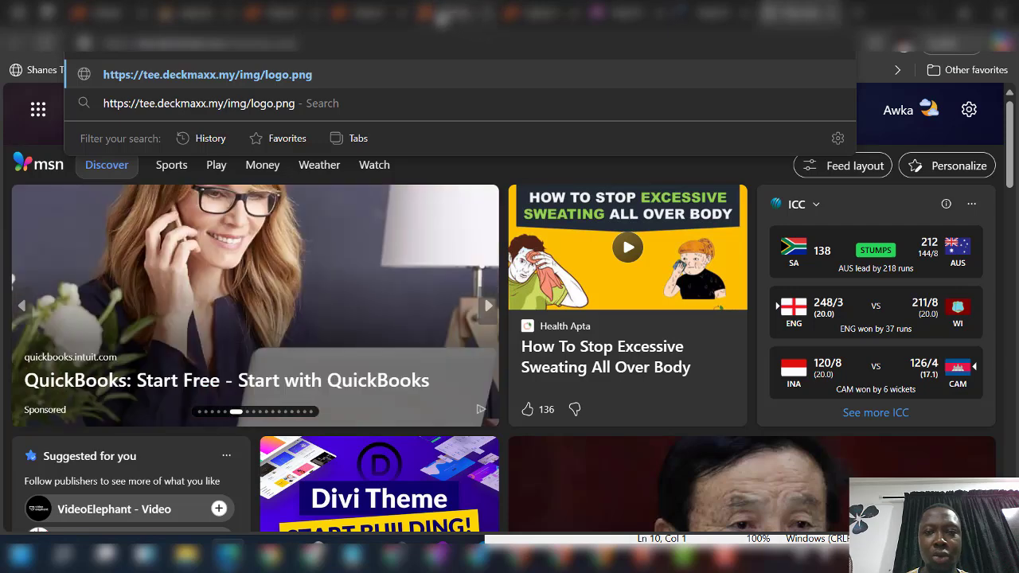
Step: In File Manager, move up from sitelogo to the site's main folder and open img
{"action": "left_click", "coordinate": [372, 16]}
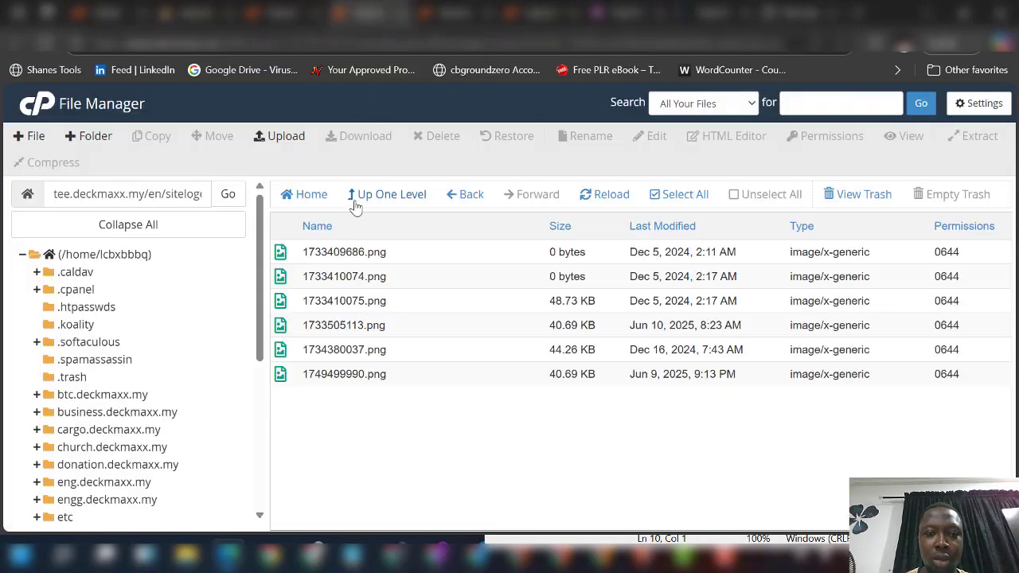
{"action": "left_click", "coordinate": [386, 204]}
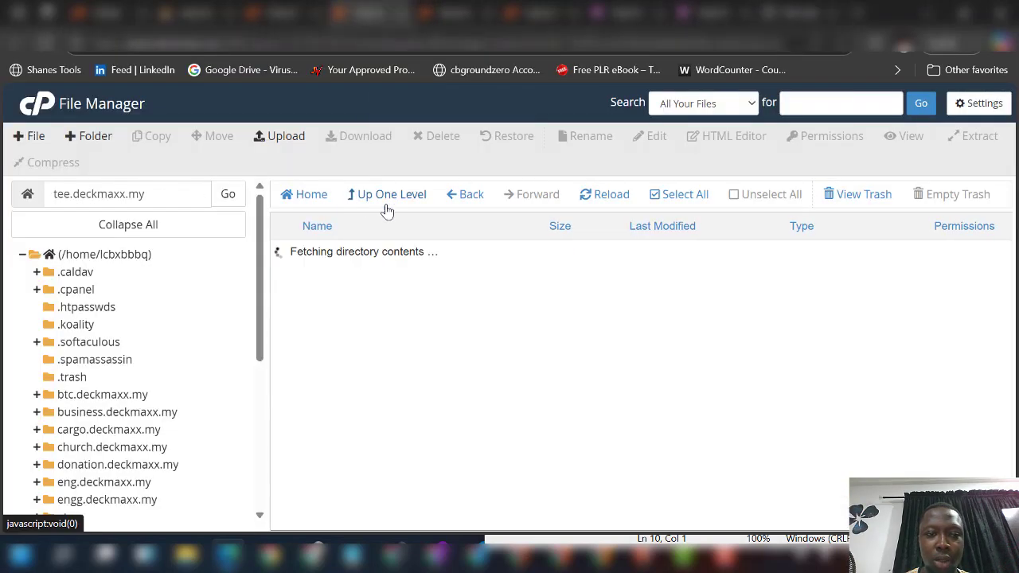
{"action": "scroll", "coordinate": [354, 392], "scroll_direction": "down", "scroll_amount": 2}
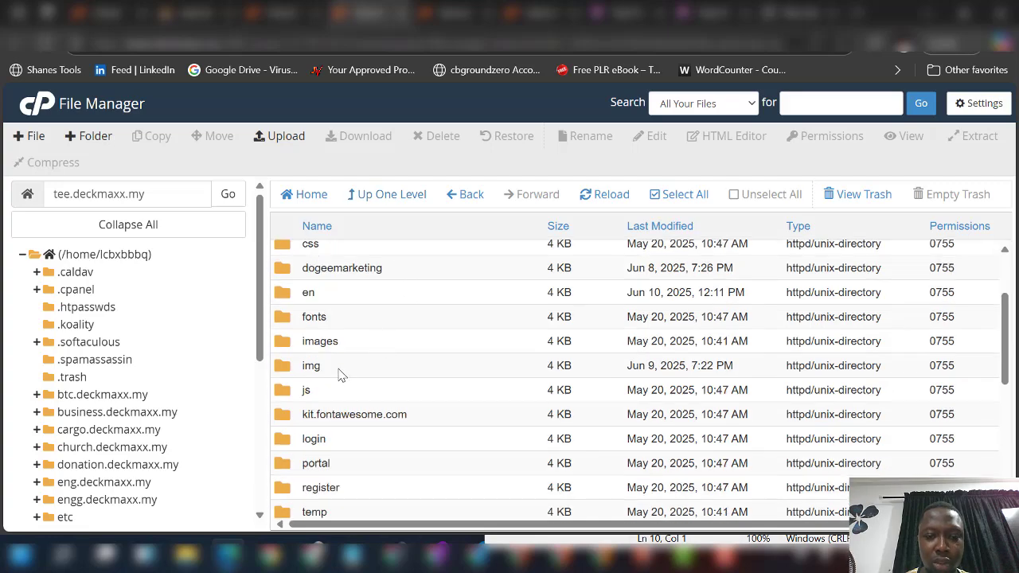
{"action": "double_click", "coordinate": [340, 368]}
Step: Locate logo.png (40.69 KB) in the img folder, then return to the live Tesla Project homepage
{"action": "scroll", "coordinate": [370, 336], "scroll_direction": "down", "scroll_amount": 1}
{"action": "scroll", "coordinate": [371, 336], "scroll_direction": "down", "scroll_amount": 12}
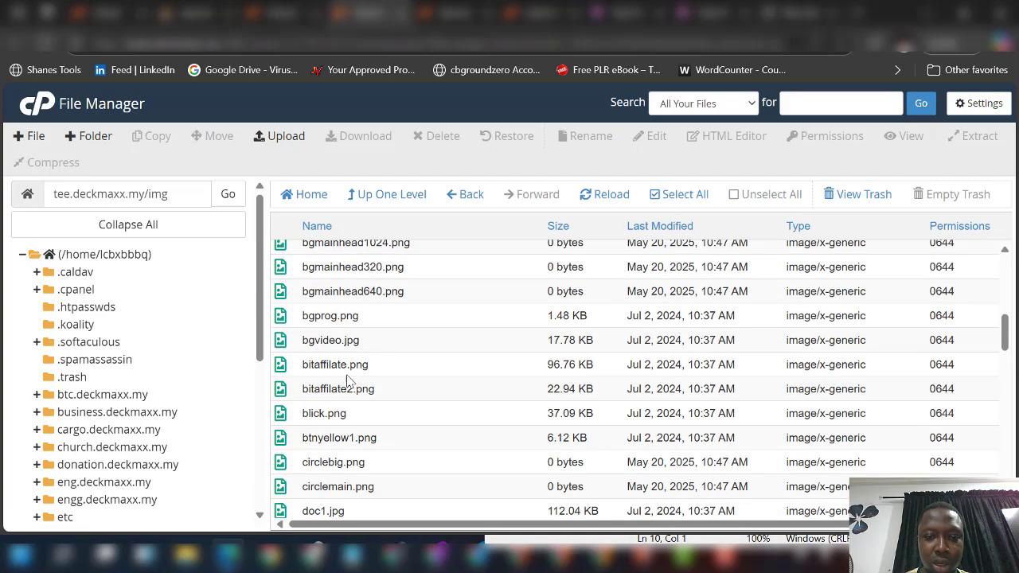
{"action": "scroll", "coordinate": [353, 392], "scroll_direction": "down", "scroll_amount": 8}
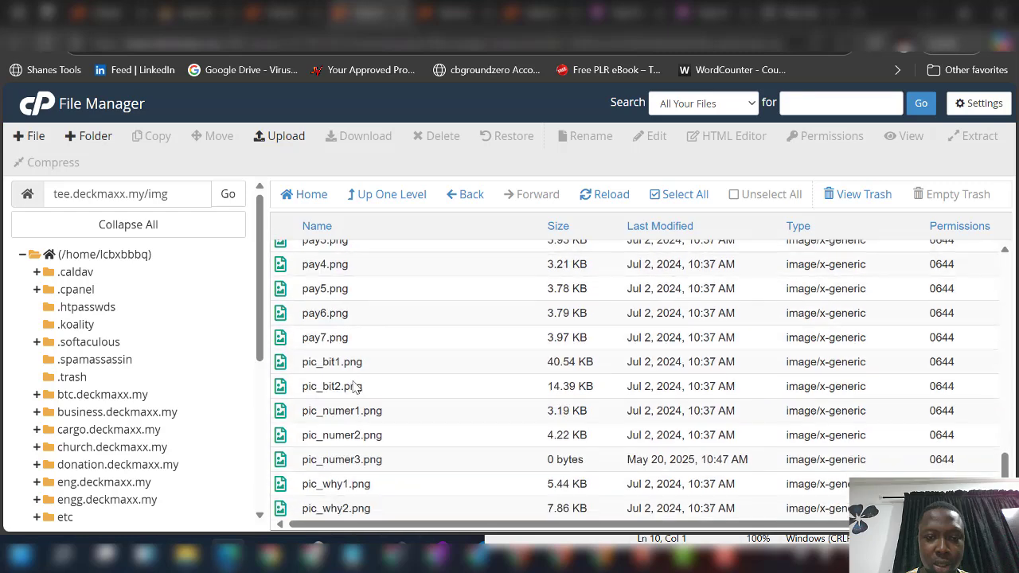
{"action": "scroll", "coordinate": [355, 389], "scroll_direction": "up", "scroll_amount": 6}
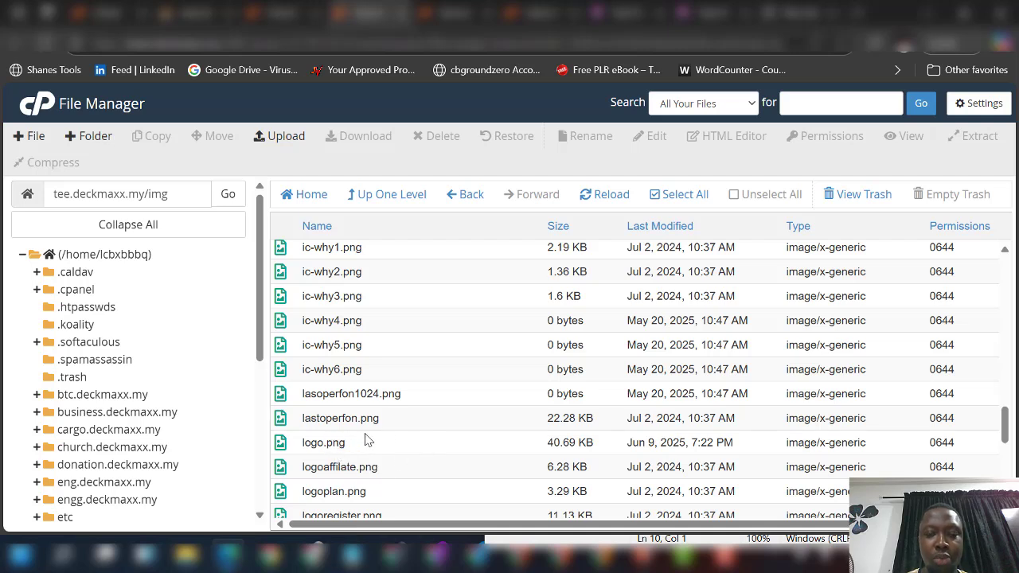
{"action": "scroll", "coordinate": [442, 374], "scroll_direction": "up", "scroll_amount": 1}
{"action": "scroll", "coordinate": [442, 375], "scroll_direction": "up", "scroll_amount": 1}
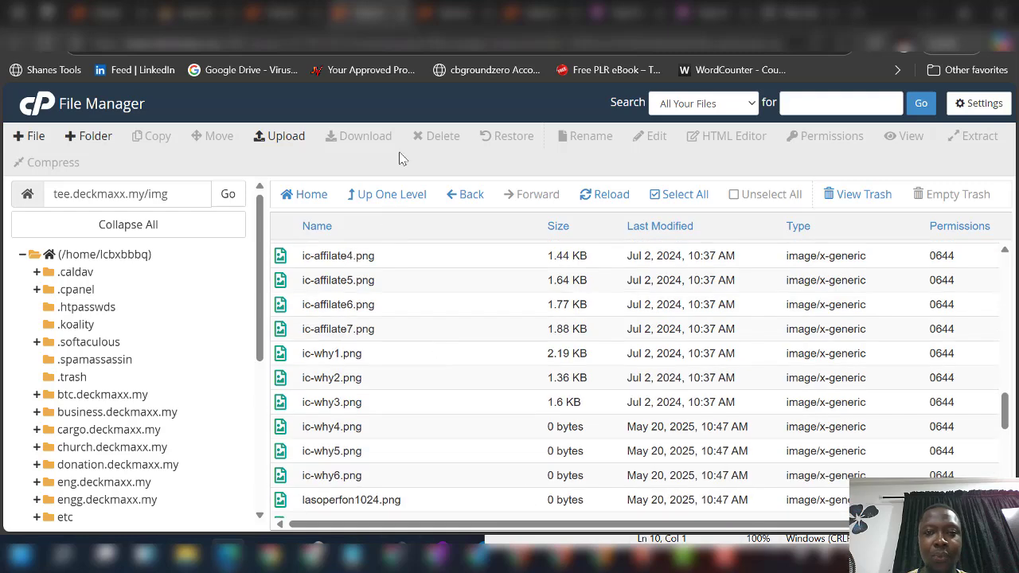
{"action": "left_click", "coordinate": [525, 13]}
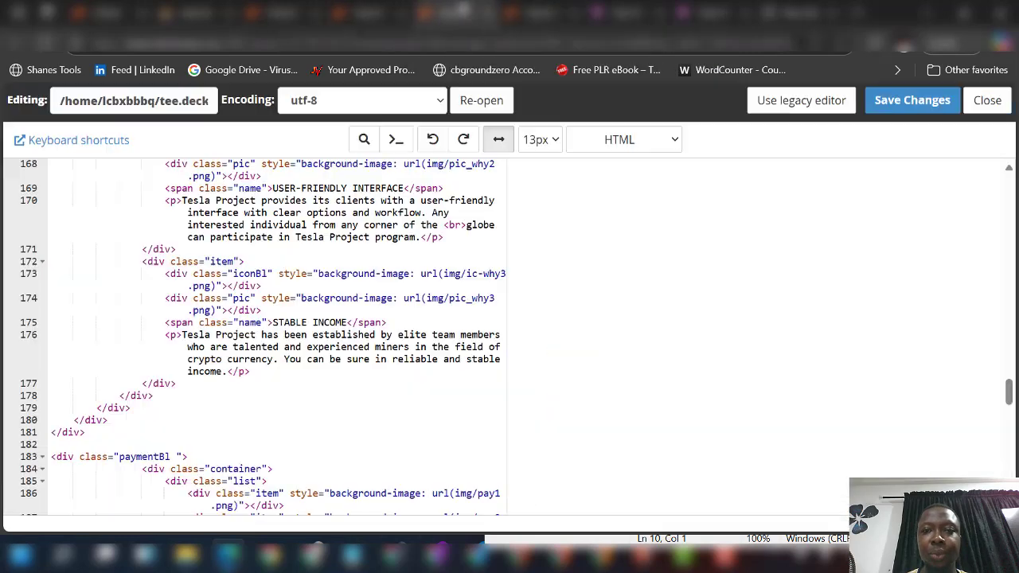
{"action": "left_click", "coordinate": [602, 14]}
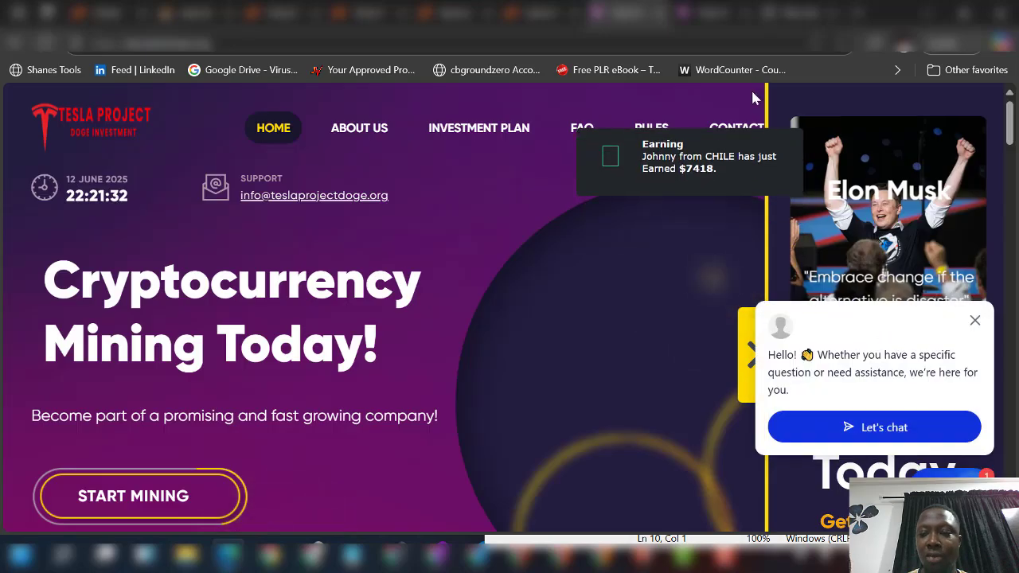
Step: Reload the Tesla Project homepage, then open smartsupp.com in a new tab via the 'smart' suggestion
{"action": "left_click", "coordinate": [669, 15]}
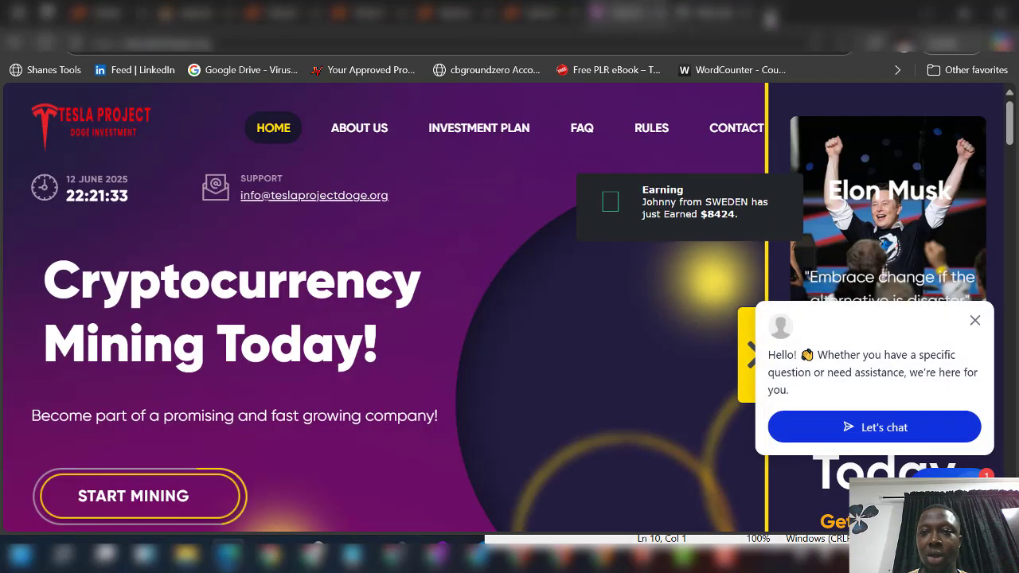
{"action": "left_click", "coordinate": [766, 15]}
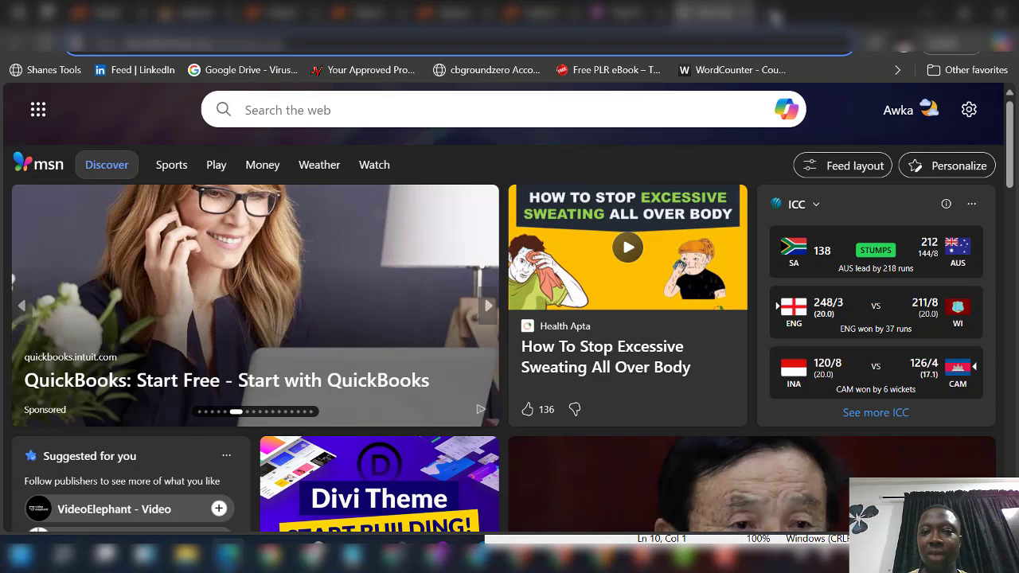
{"action": "left_click", "coordinate": [757, 16]}
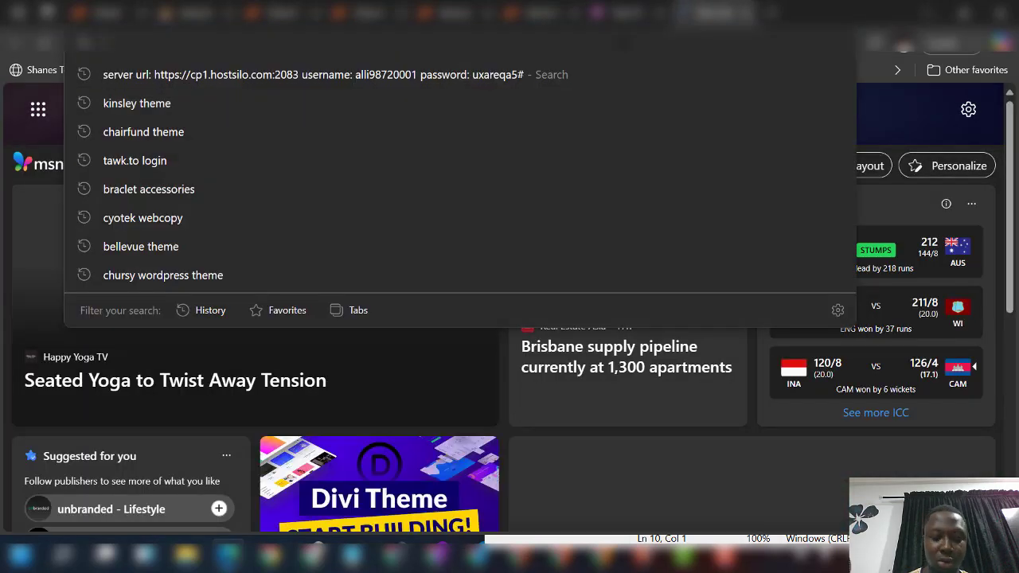
{"action": "type", "text": "smart"}
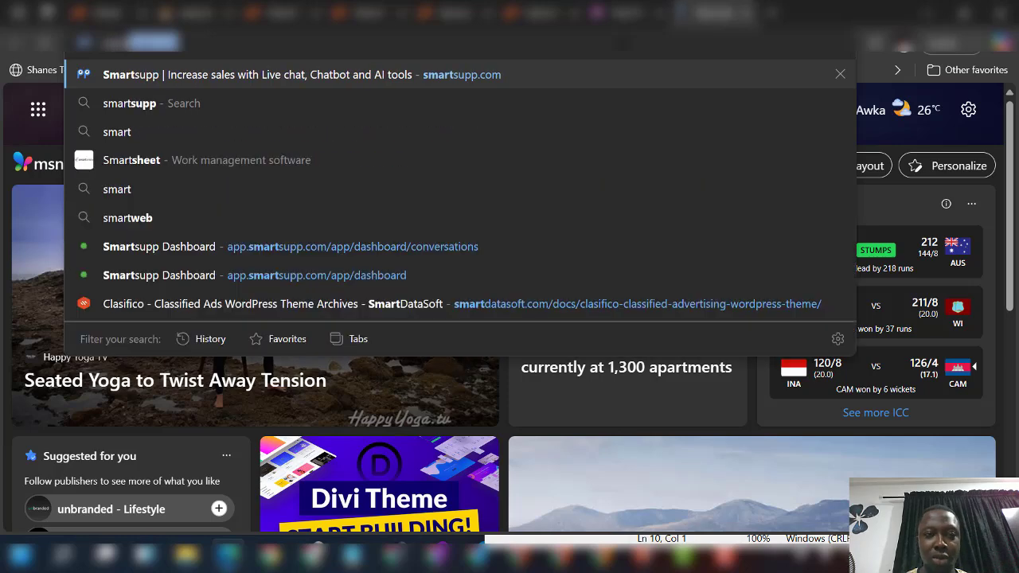
{"action": "key", "text": "Return"}
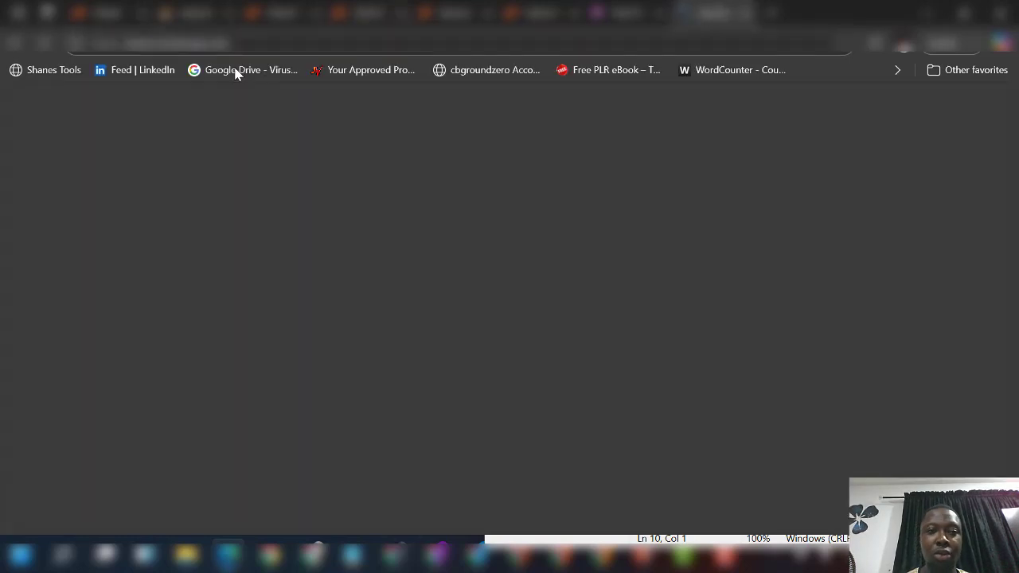
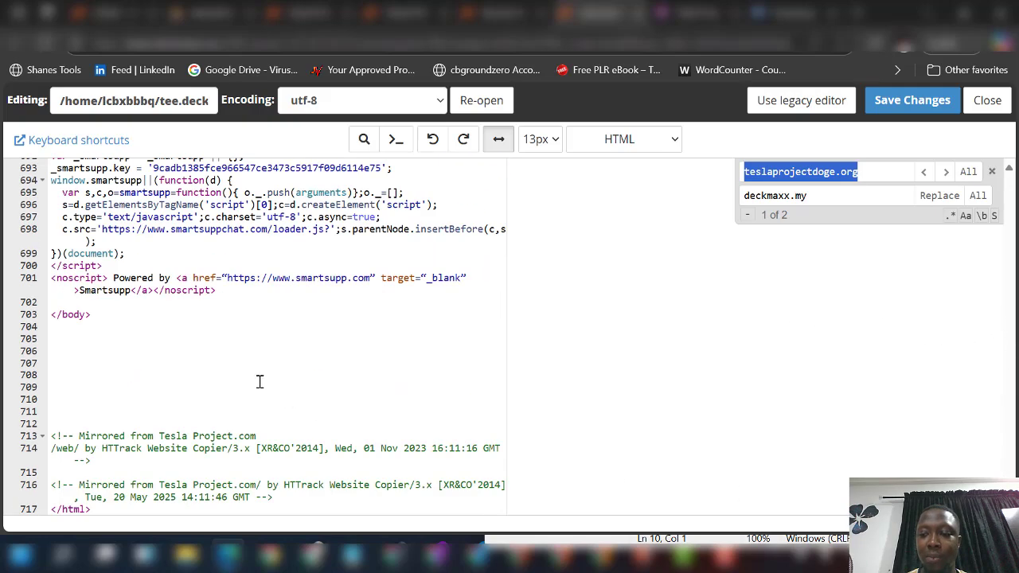
{"action": "scroll", "coordinate": [239, 374], "scroll_direction": "up", "scroll_amount": 2}
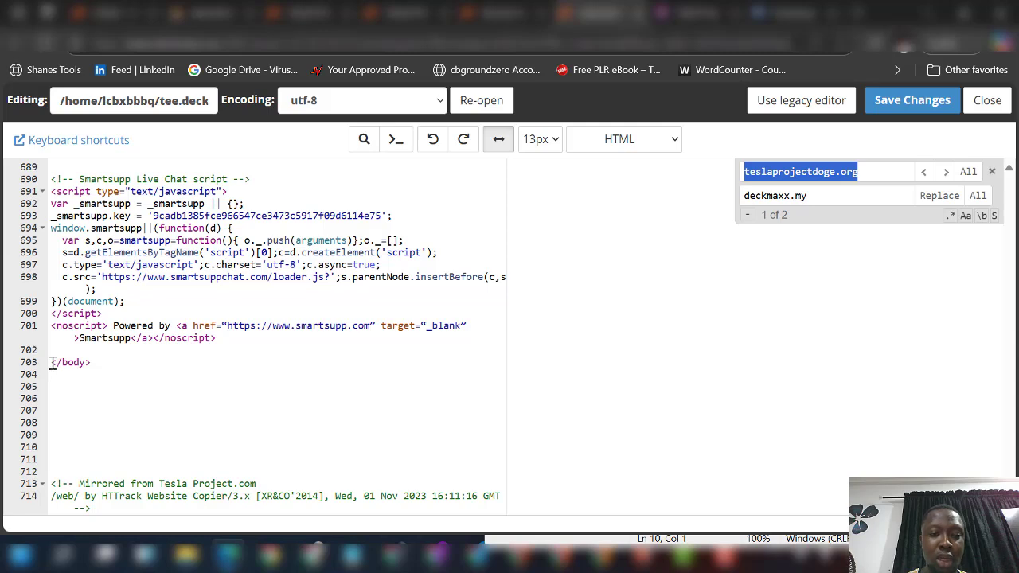
{"action": "left_click_drag", "start_coordinate": [52, 362], "coordinate": [90, 363]}
{"action": "scroll", "coordinate": [168, 350], "scroll_direction": "up", "scroll_amount": 4}
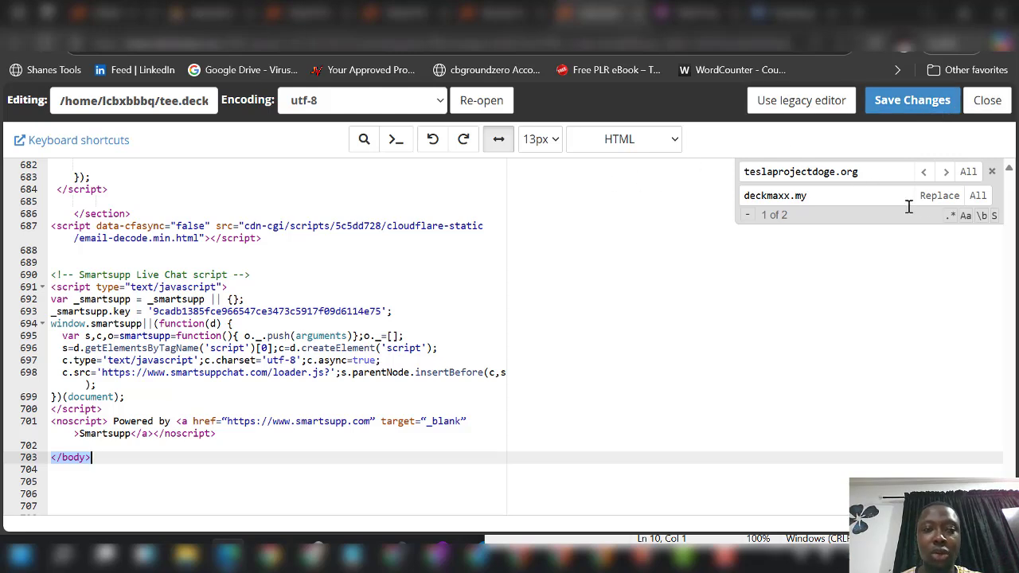
{"action": "scroll", "coordinate": [669, 242], "scroll_direction": "up", "scroll_amount": 6}
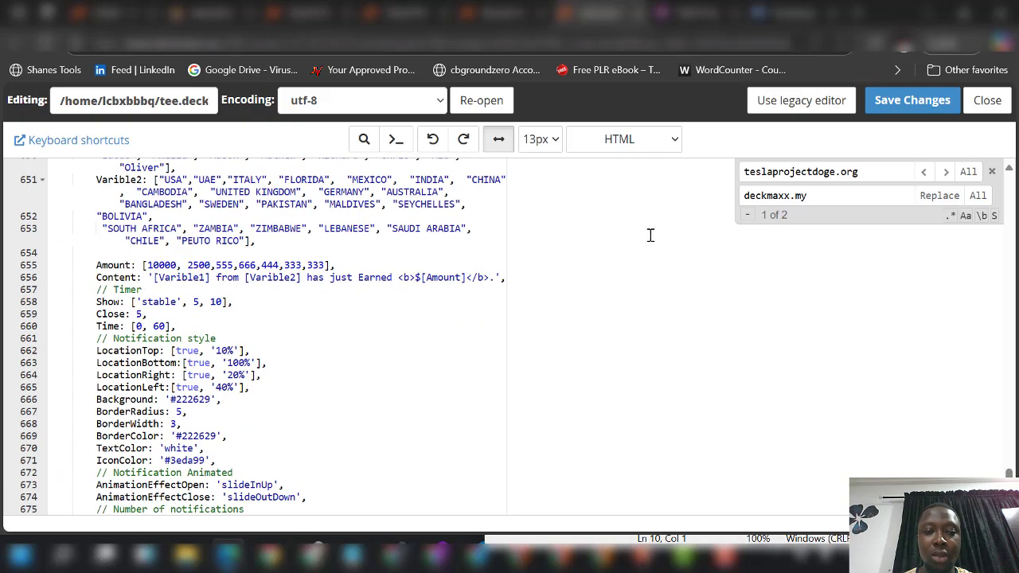